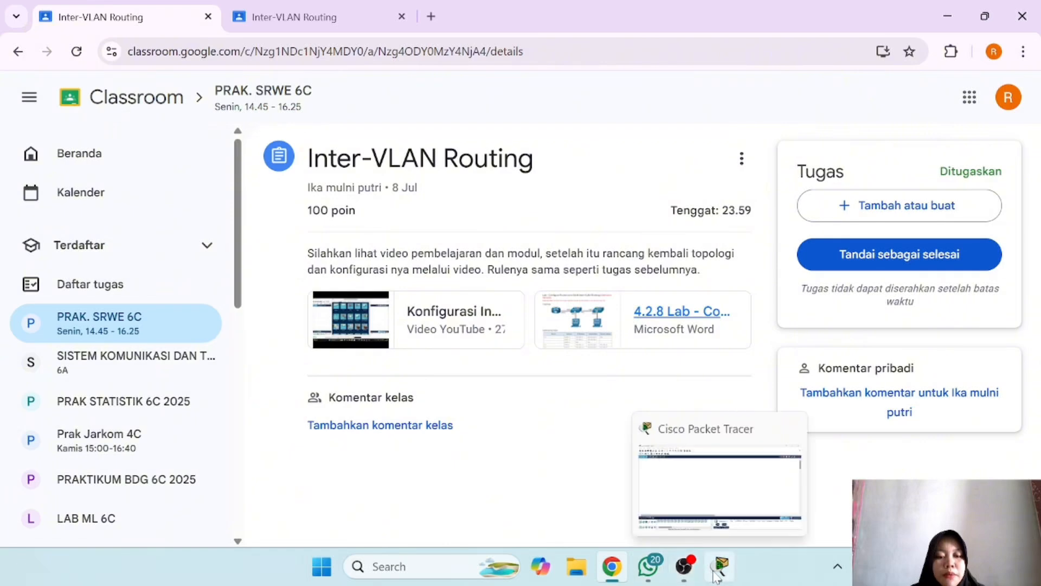
# Step: Open the 4.2.8 Router-on-a-Stick lab document to view its topology, and place an ISR4331 router in the Cisco Packet Tracer workspace
pyautogui.click(704, 317)
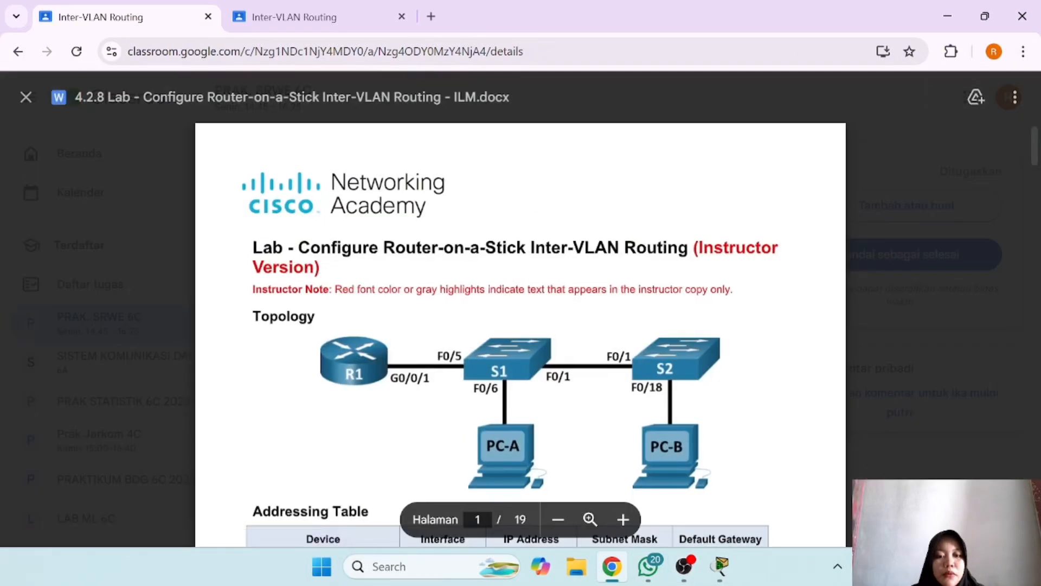
pyautogui.scroll(-2, 521, 326)
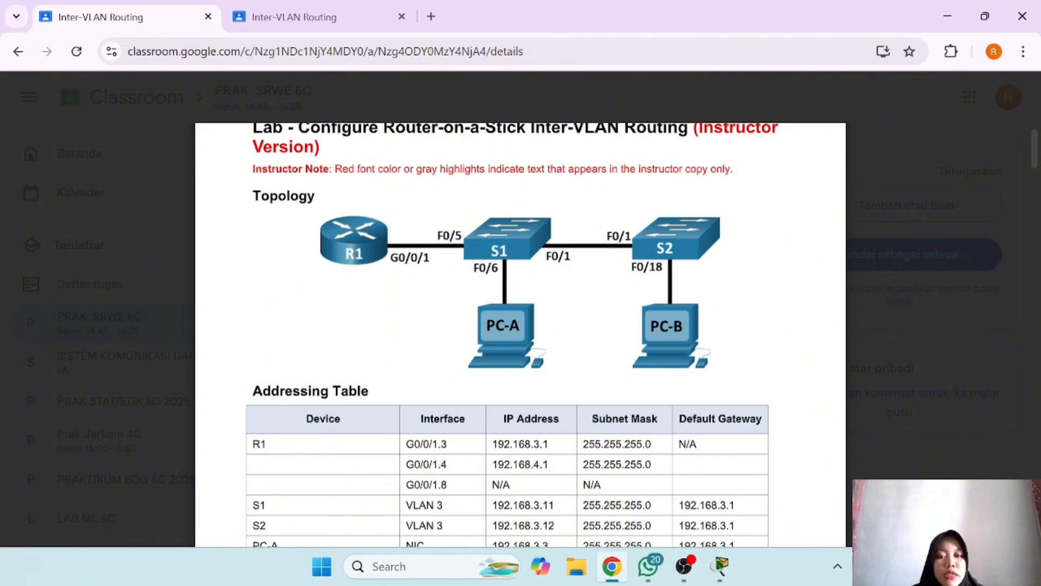
pyautogui.click(721, 566)
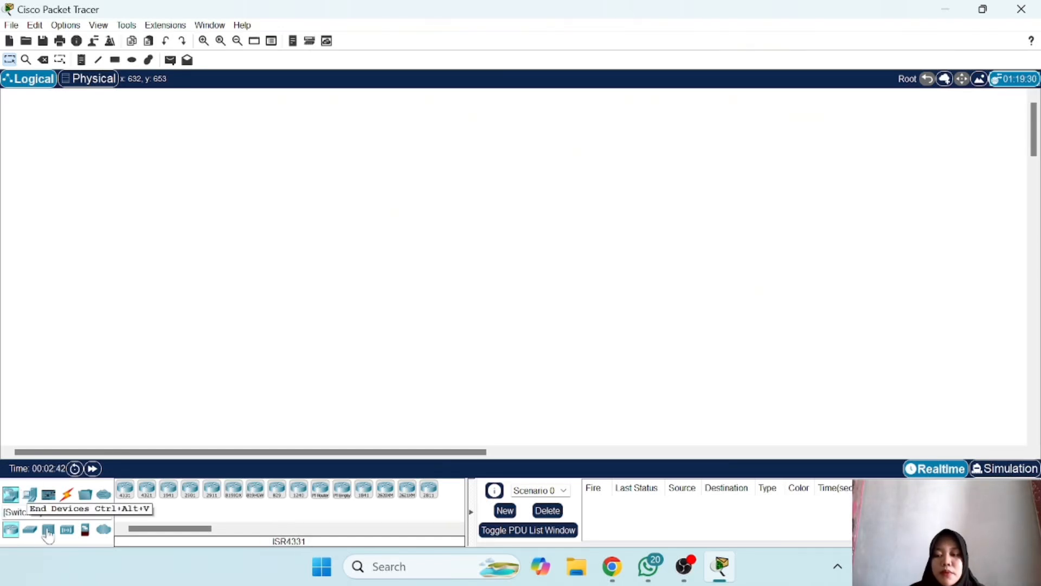
pyautogui.click(125, 496)
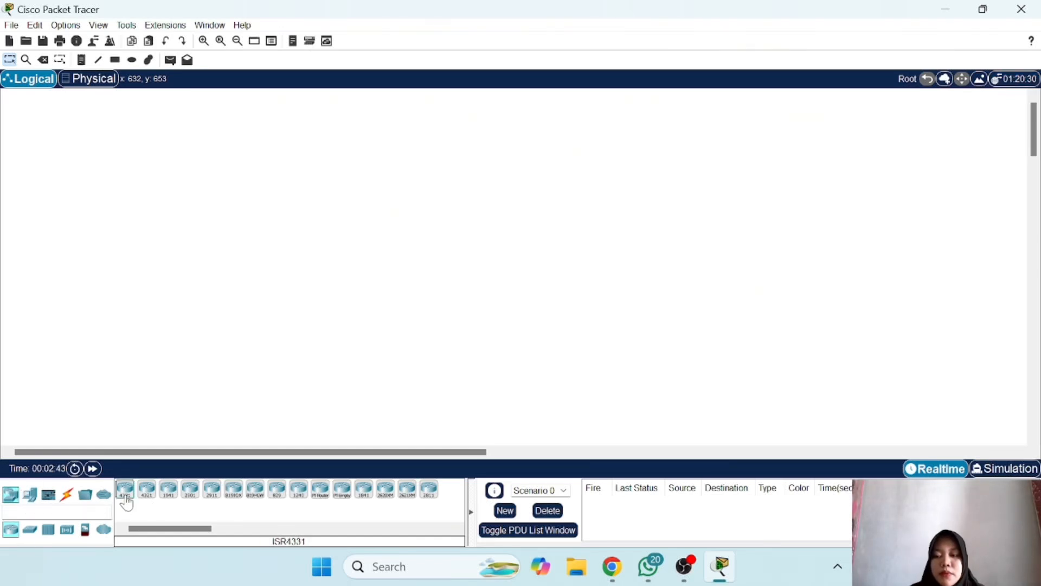
pyautogui.click(289, 231)
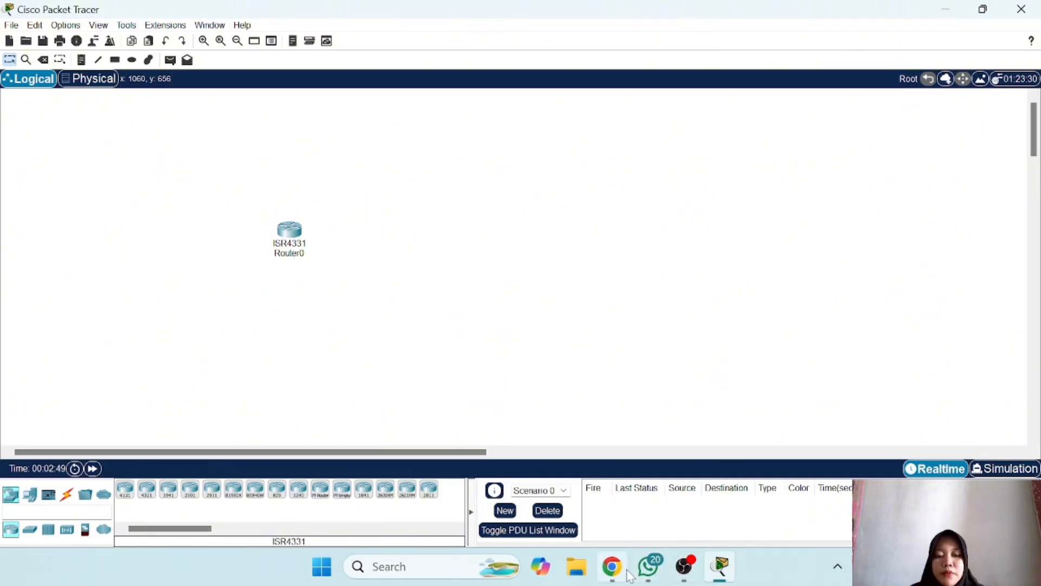
# Step: Recheck the lab topology in Chrome, and add two 2960 switches in a row beside the router in Cisco Packet Tracer
pyautogui.moveTo(612, 566); pyautogui.dragTo(701, 536)
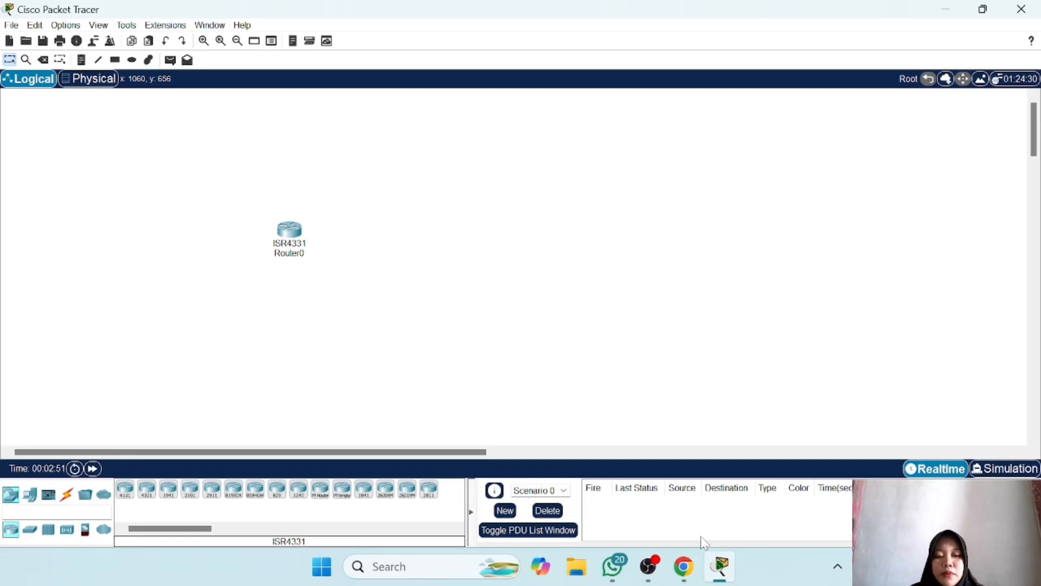
pyautogui.click(685, 567)
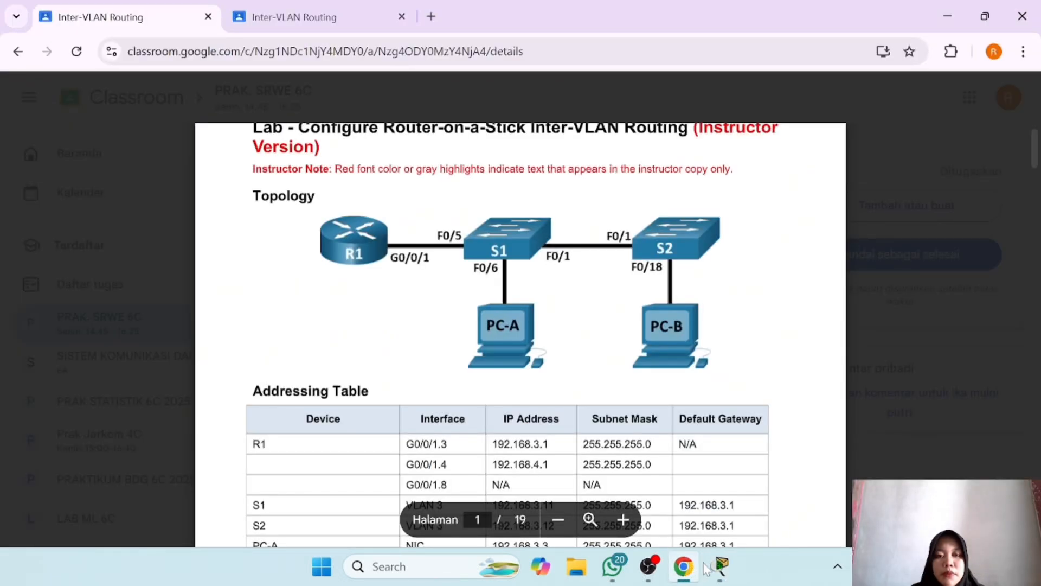
pyautogui.click(721, 568)
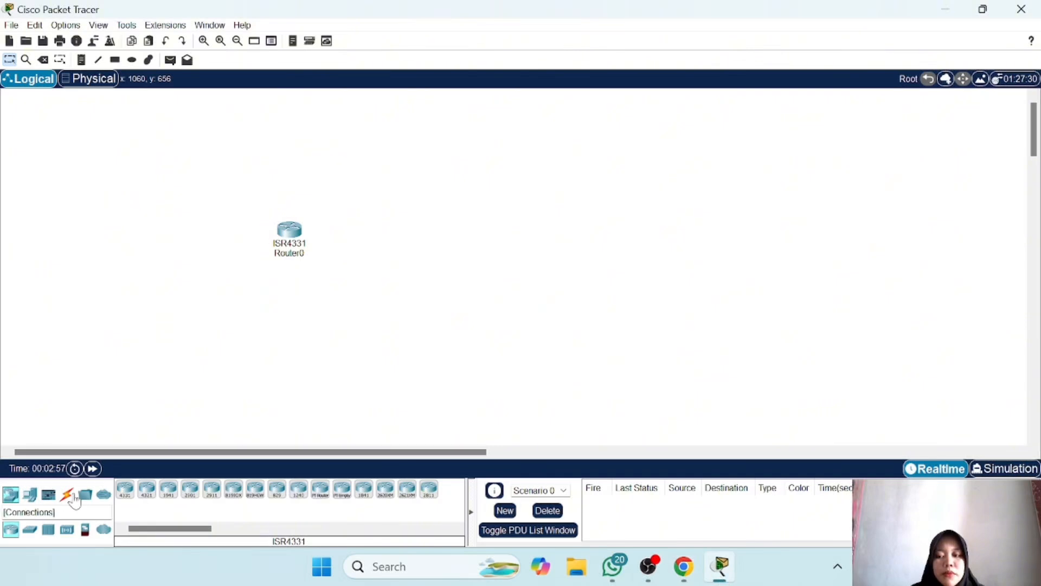
pyautogui.click(30, 530)
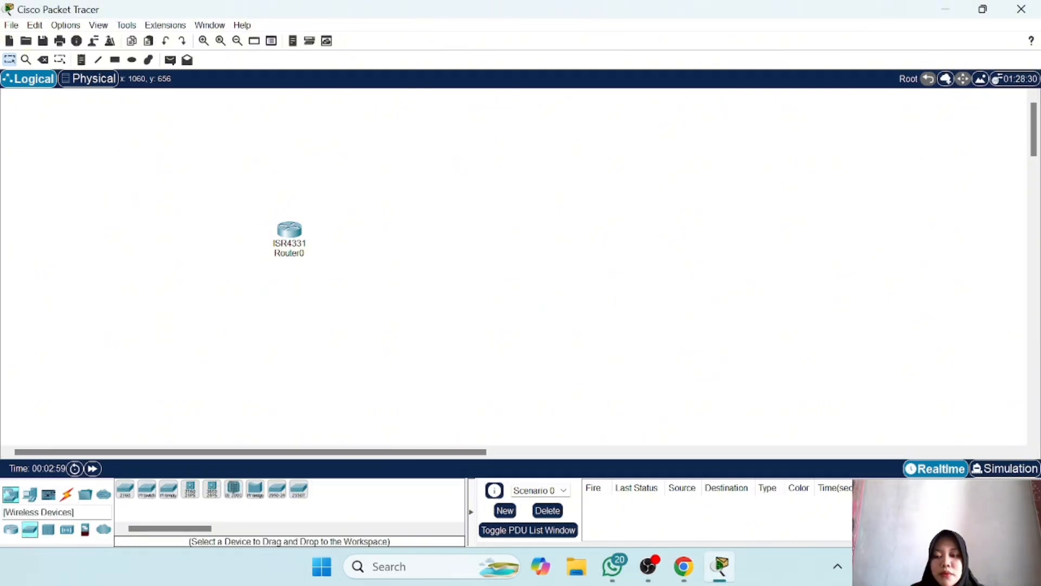
pyautogui.moveTo(125, 491); pyautogui.dragTo(132, 496)
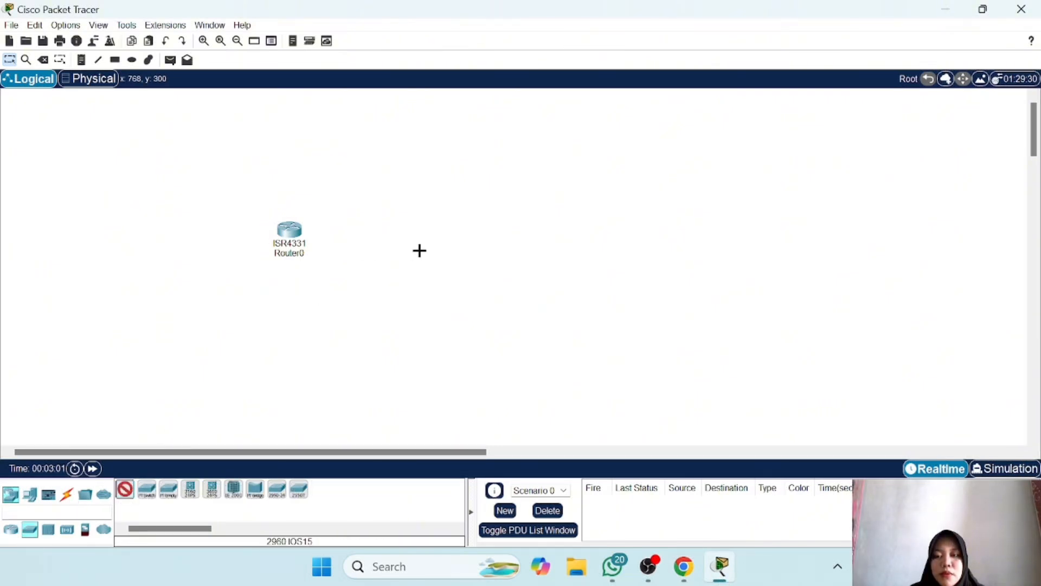
pyautogui.click(425, 233)
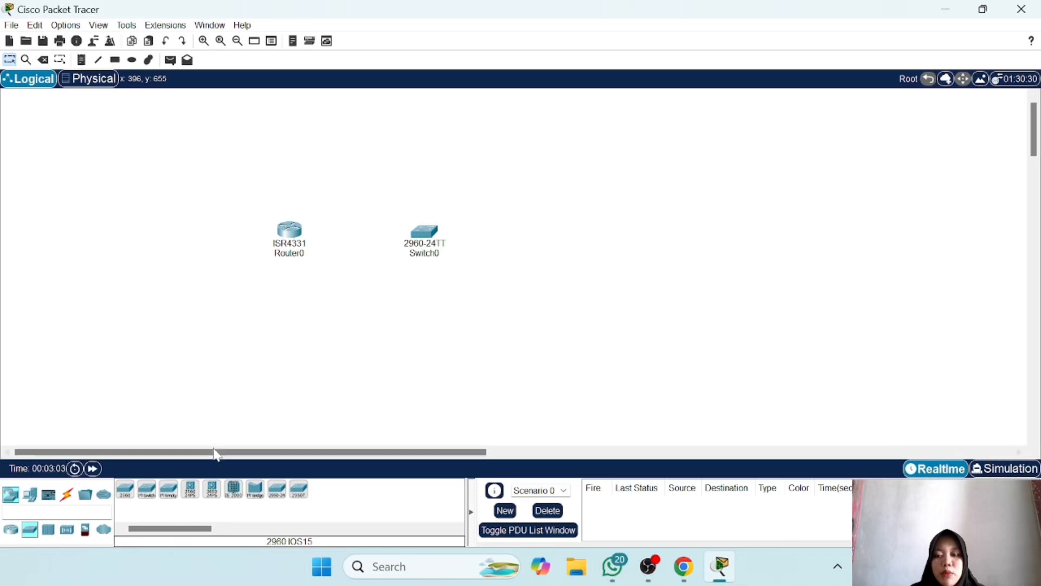
pyautogui.click(125, 489)
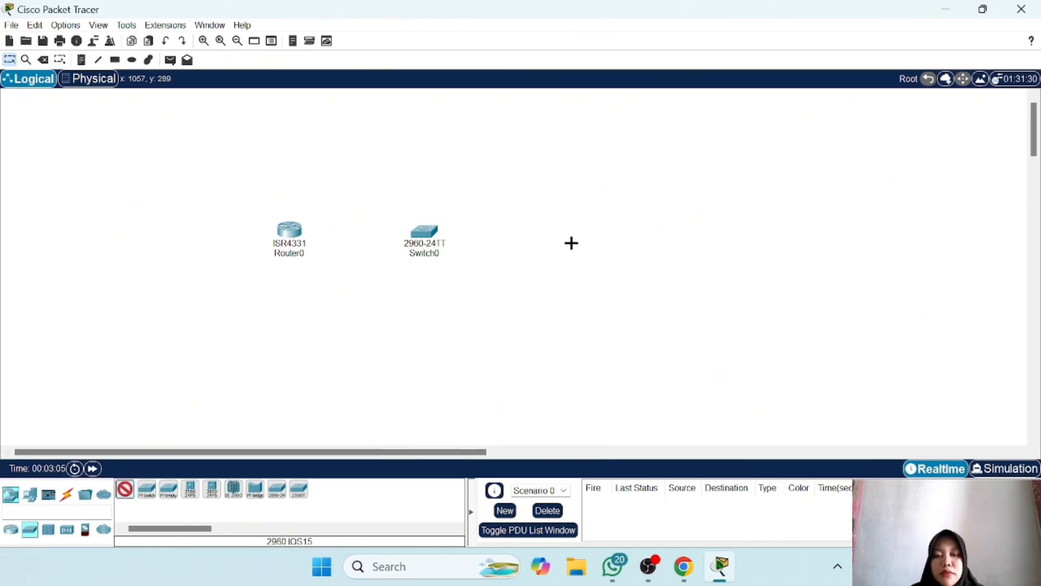
pyautogui.click(548, 237)
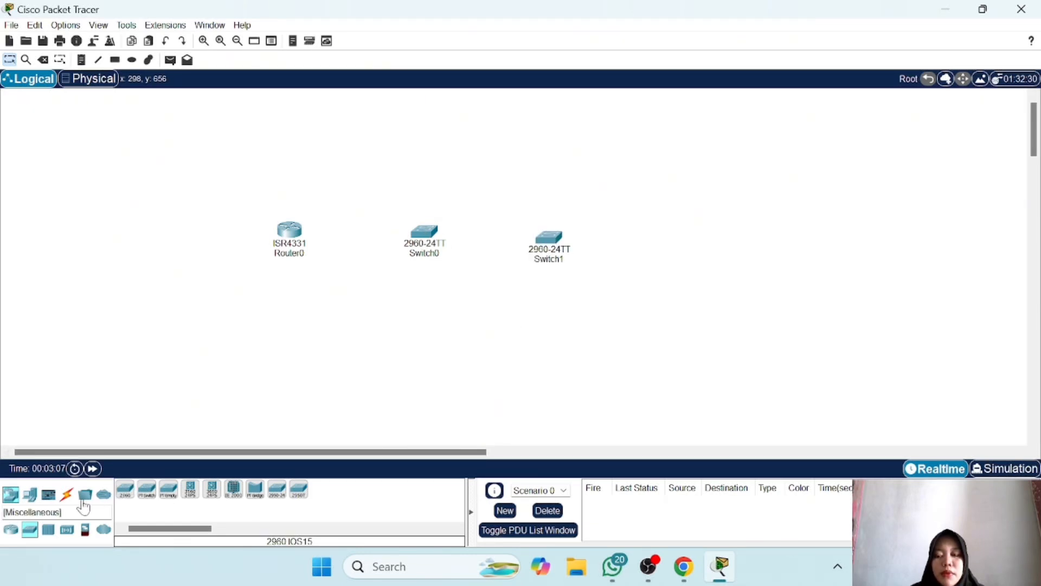
# Step: Add two PC end devices, one below each switch, and align them with each other
pyautogui.click(30, 494)
pyautogui.click(124, 493)
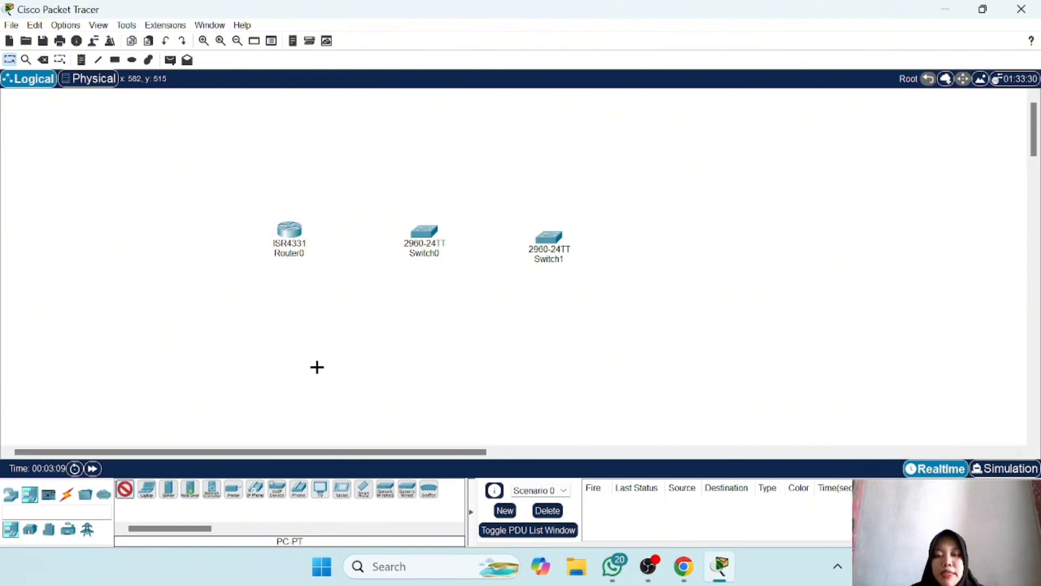
pyautogui.click(428, 337)
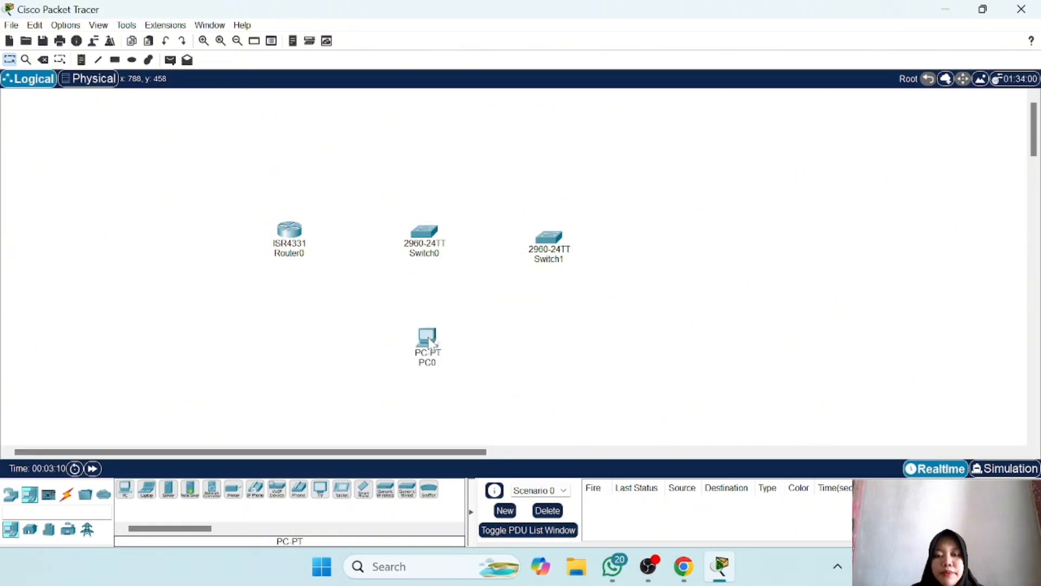
pyautogui.click(124, 490)
pyautogui.click(547, 332)
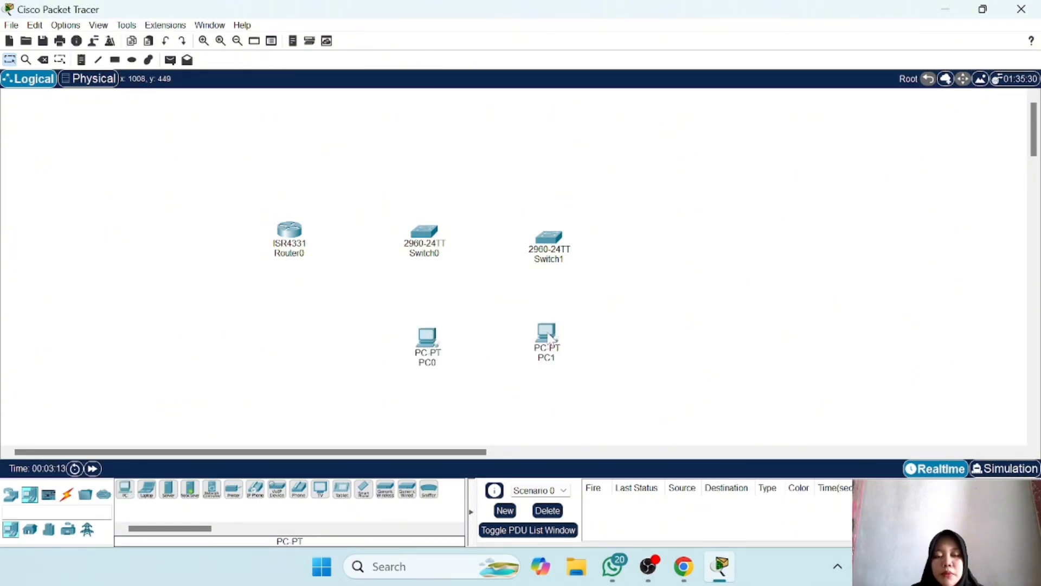
pyautogui.moveTo(545, 347); pyautogui.dragTo(545, 350)
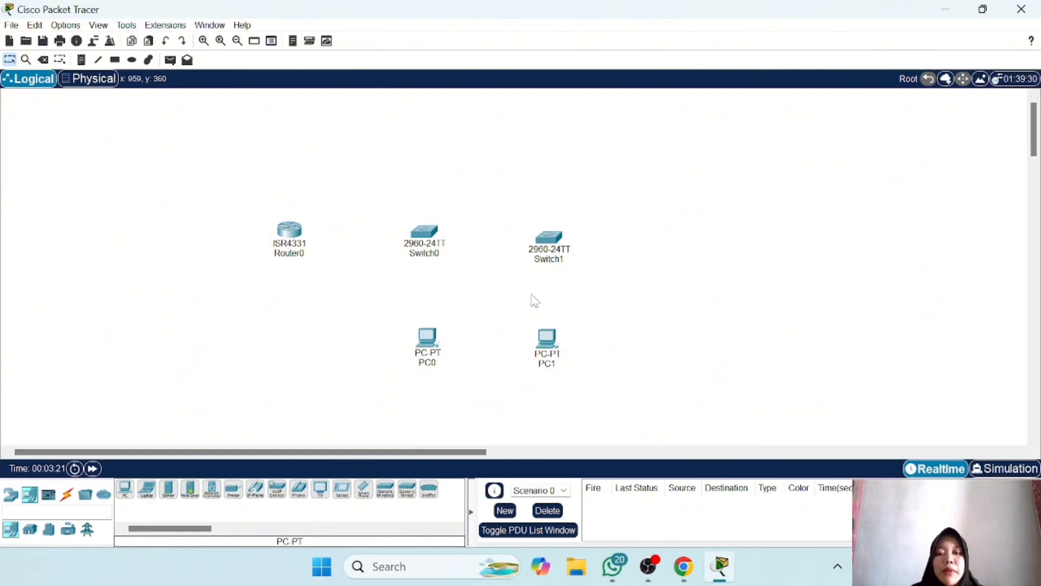
# Step: Rename the router as R1, the switch nearest to it as S1 and the other switch as S2
pyautogui.click(289, 253)
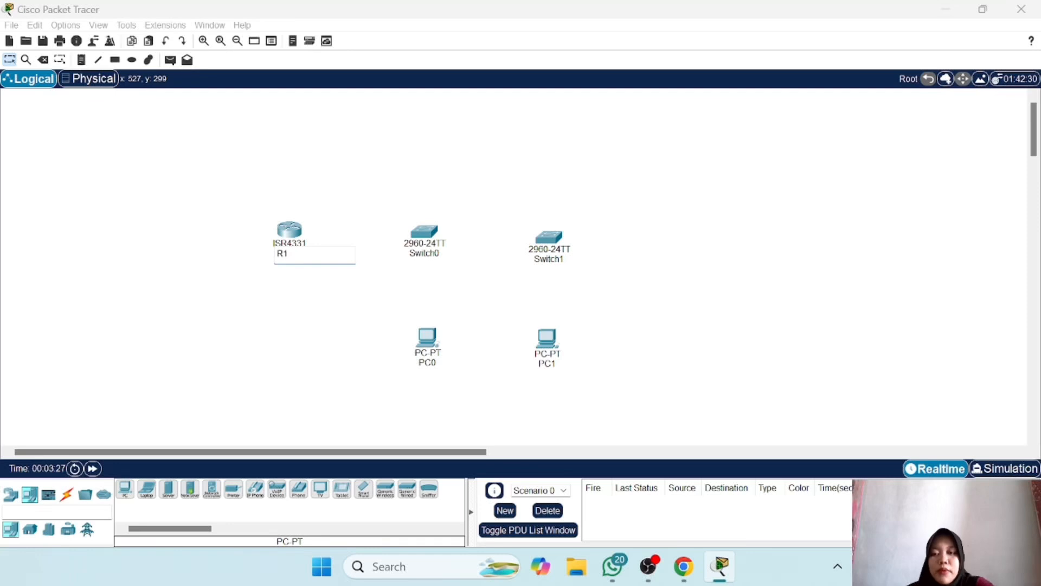
pyautogui.click(425, 253)
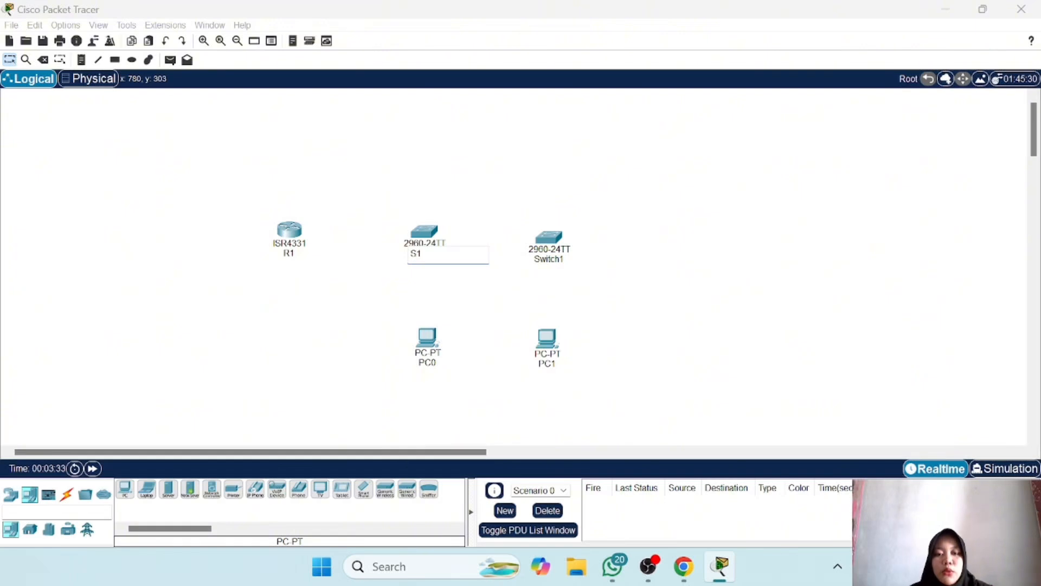
pyautogui.click(552, 269)
pyautogui.click(554, 262)
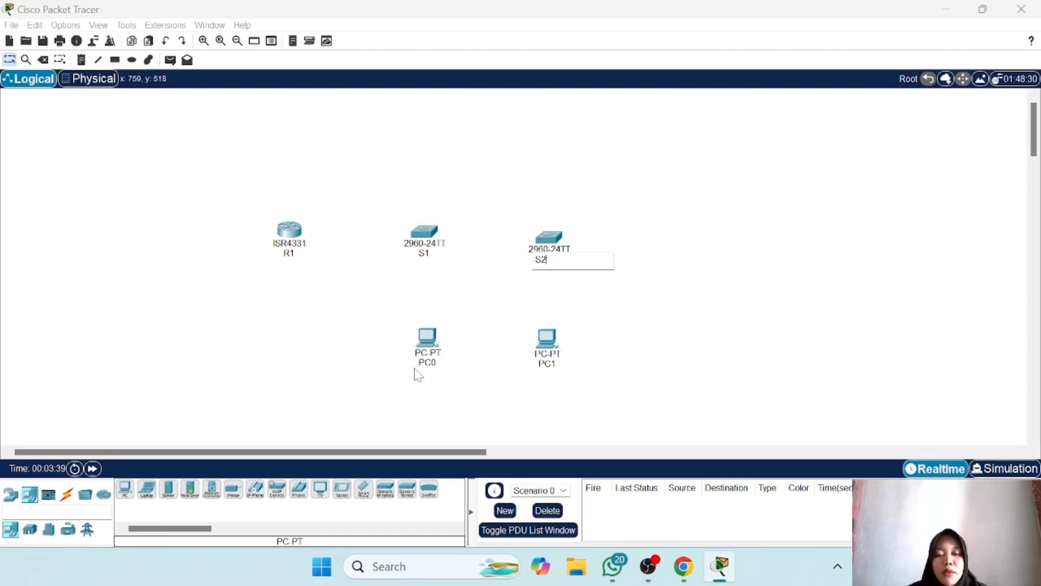
# Step: Rename the PC below S1 as PC-A and the PC below S2 as PC-B
pyautogui.click(430, 369)
pyautogui.click(428, 364)
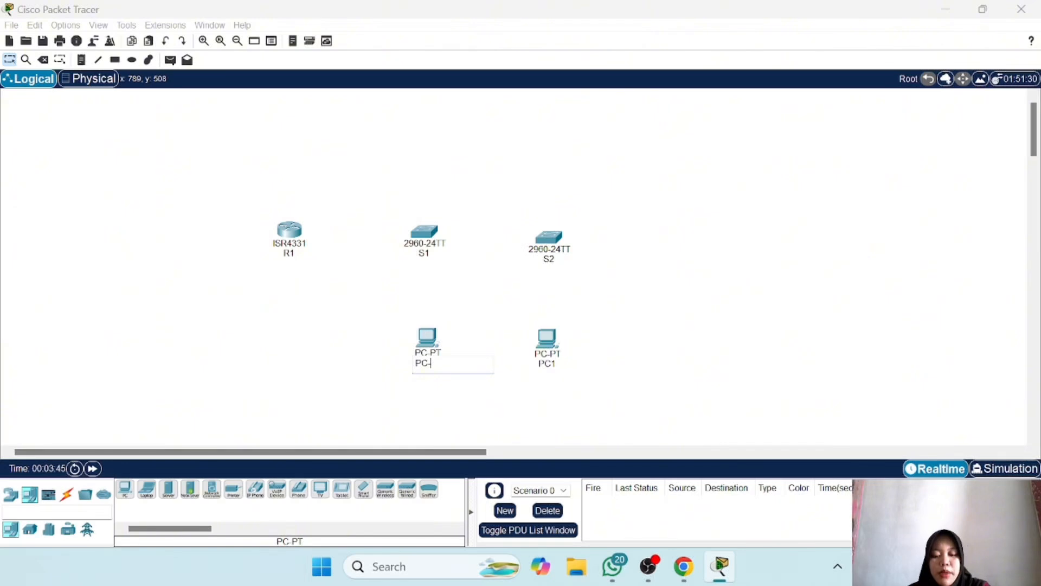
pyautogui.click(547, 360)
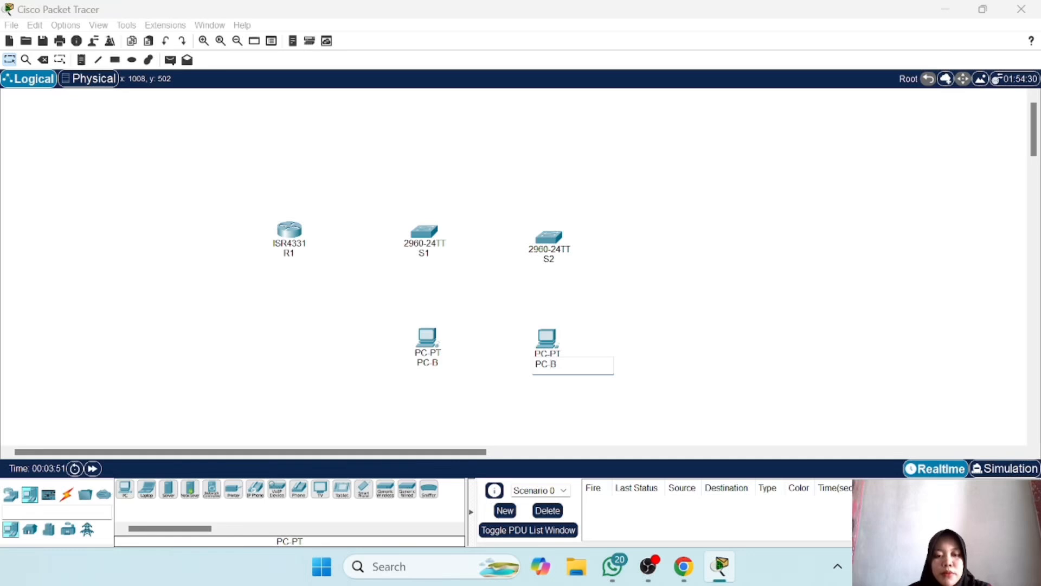
pyautogui.click(437, 364)
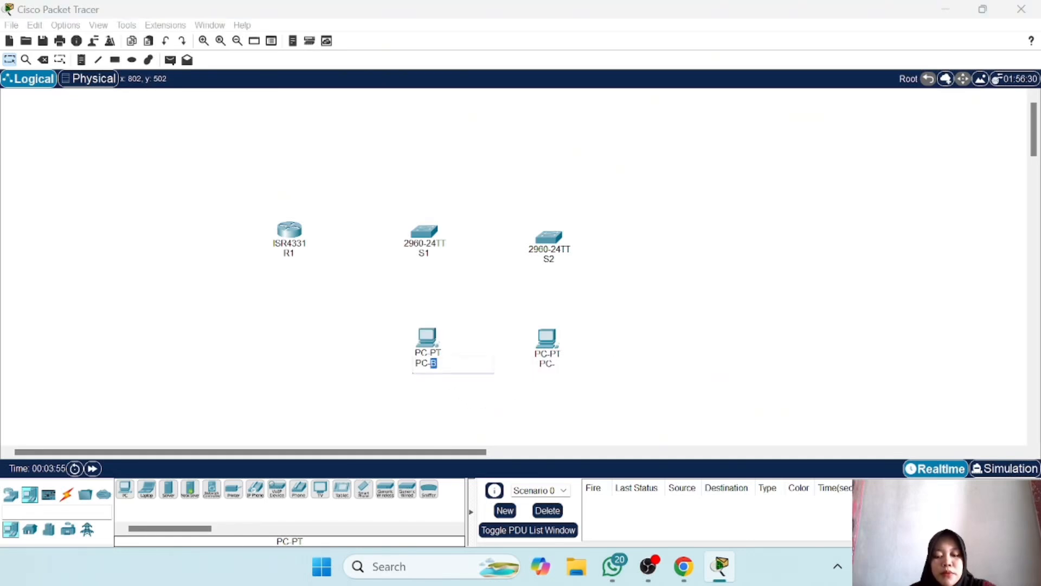
pyautogui.click(546, 365)
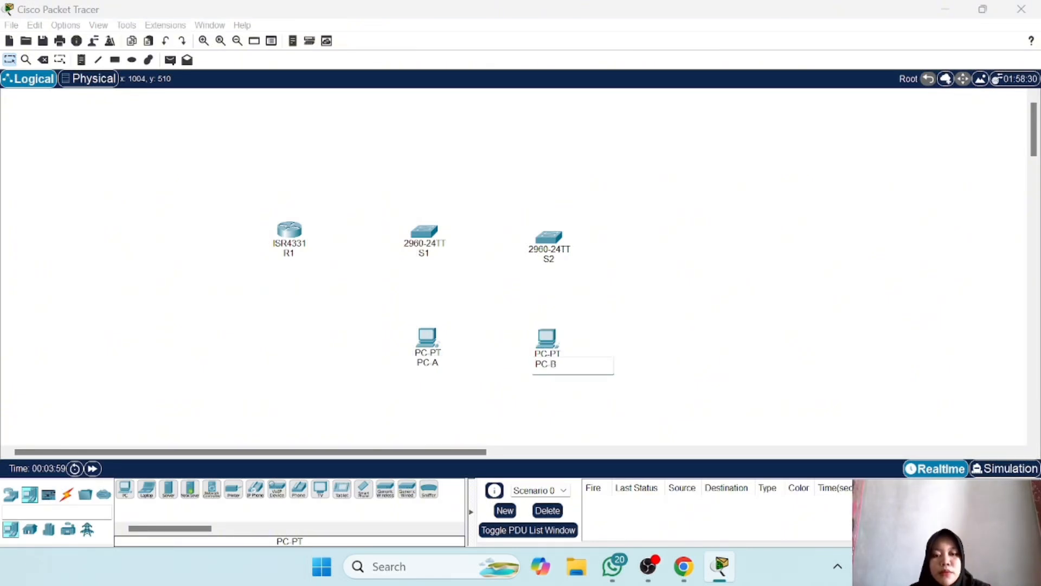
pyautogui.click(691, 356)
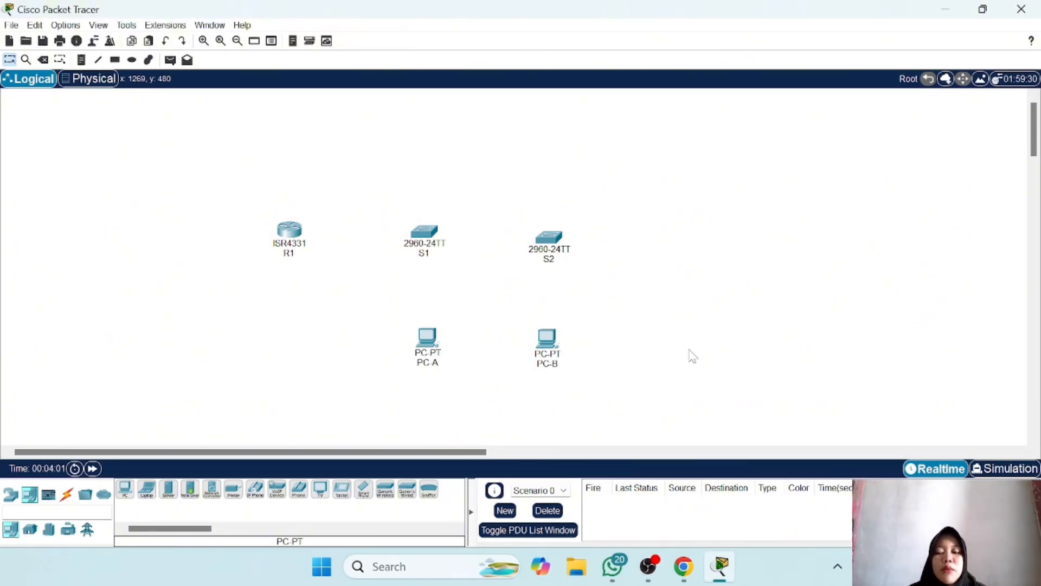
# Step: Connect R1 GigabitEthernet0/0/1 to S1 FastEthernet0/5 with a copper straight-through cable
pyautogui.click(69, 495)
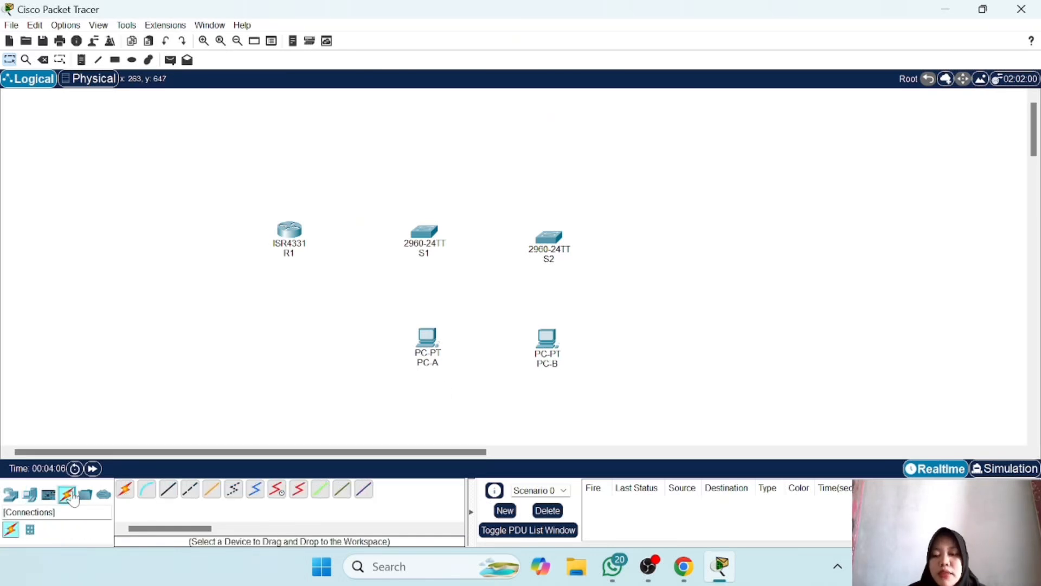
pyautogui.click(169, 489)
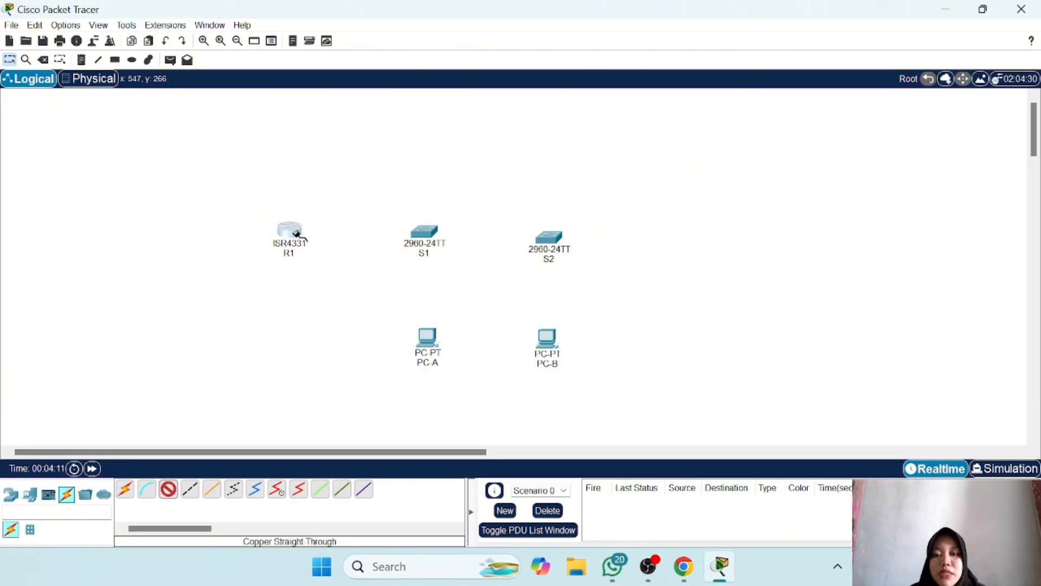
pyautogui.click(296, 233)
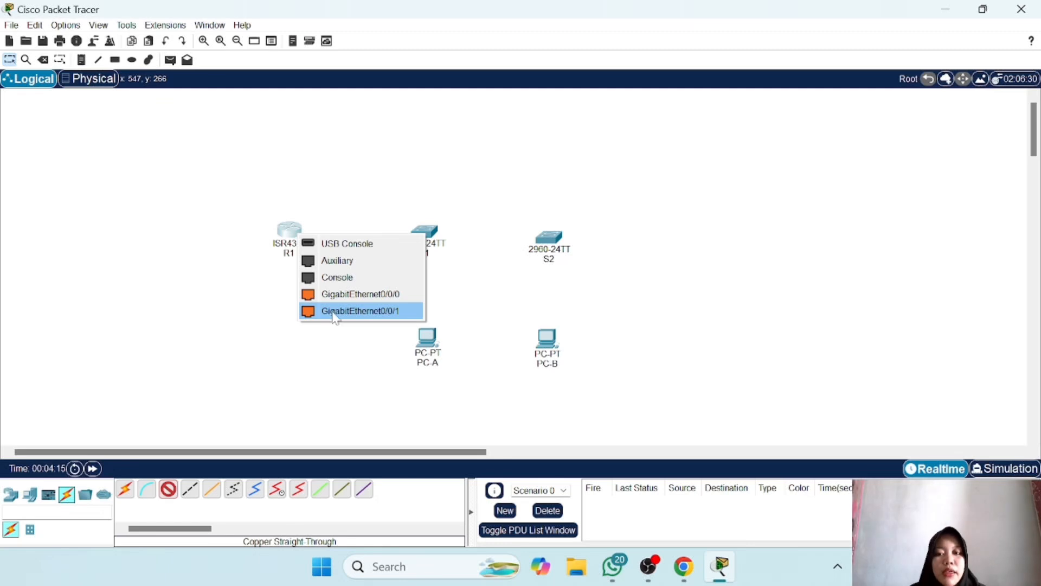
pyautogui.click(359, 313)
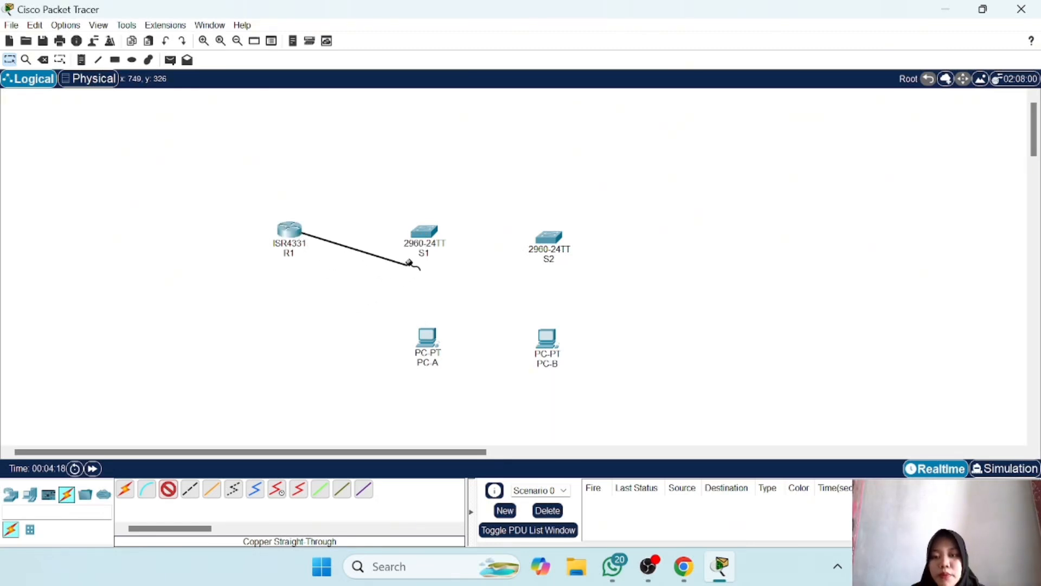
pyautogui.click(426, 232)
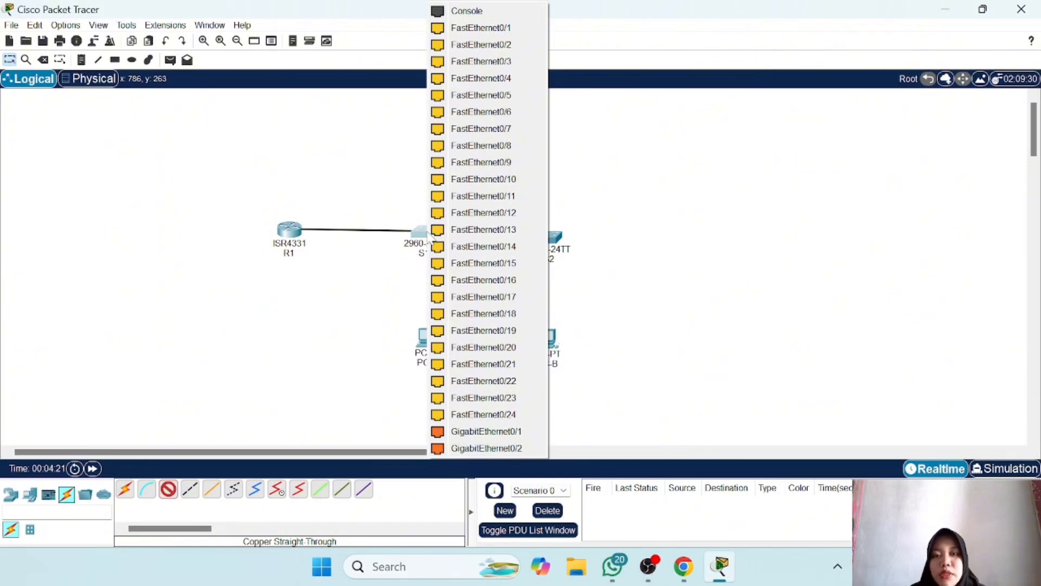
pyautogui.click(474, 95)
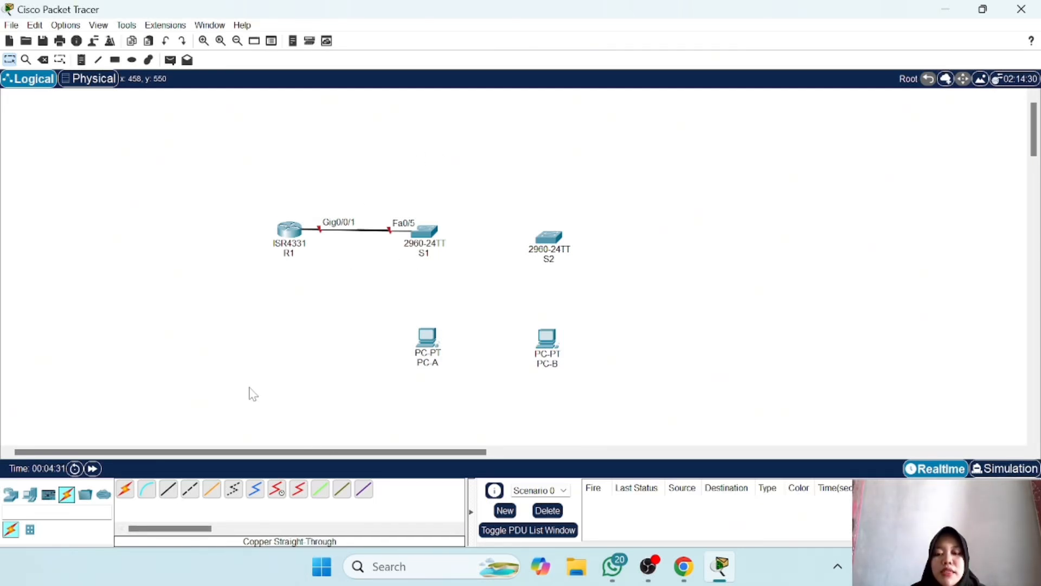
# Step: Connect S1 FastEthernet0/1 to S2 FastEthernet0/1 with a copper cross-over cable
pyautogui.click(186, 495)
pyautogui.click(425, 238)
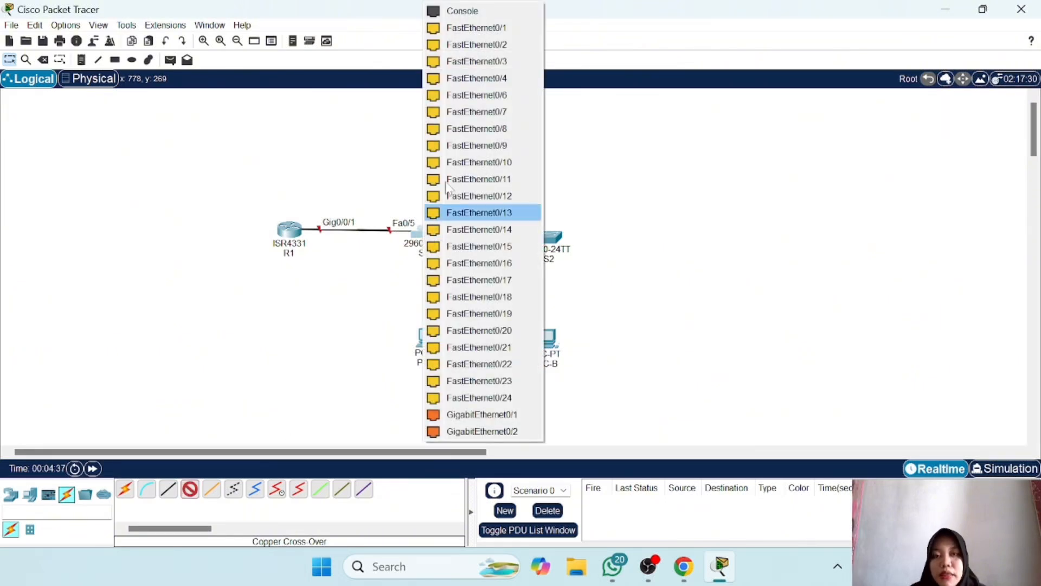
pyautogui.click(488, 45)
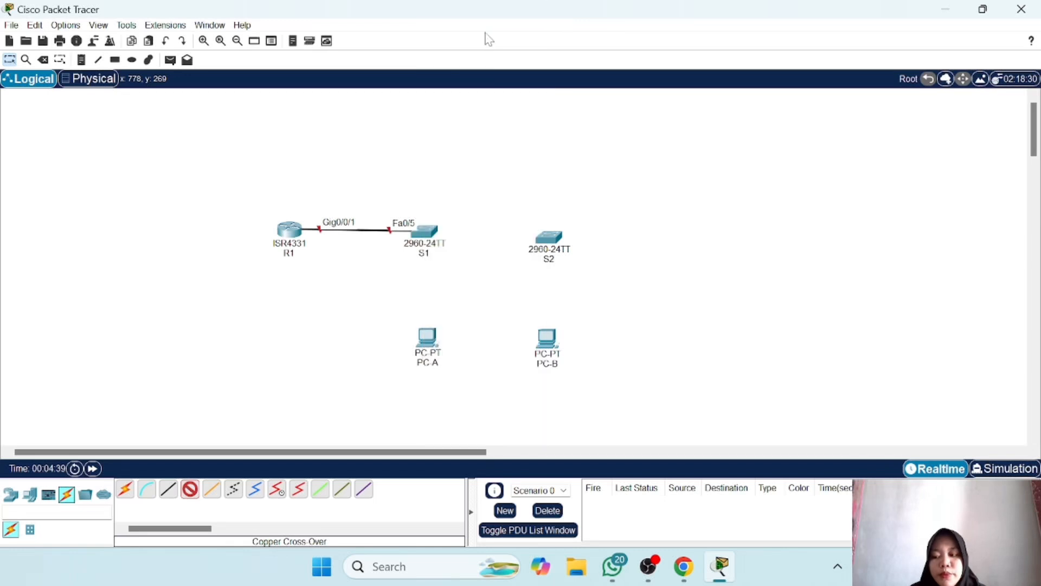
pyautogui.click(553, 240)
pyautogui.click(602, 31)
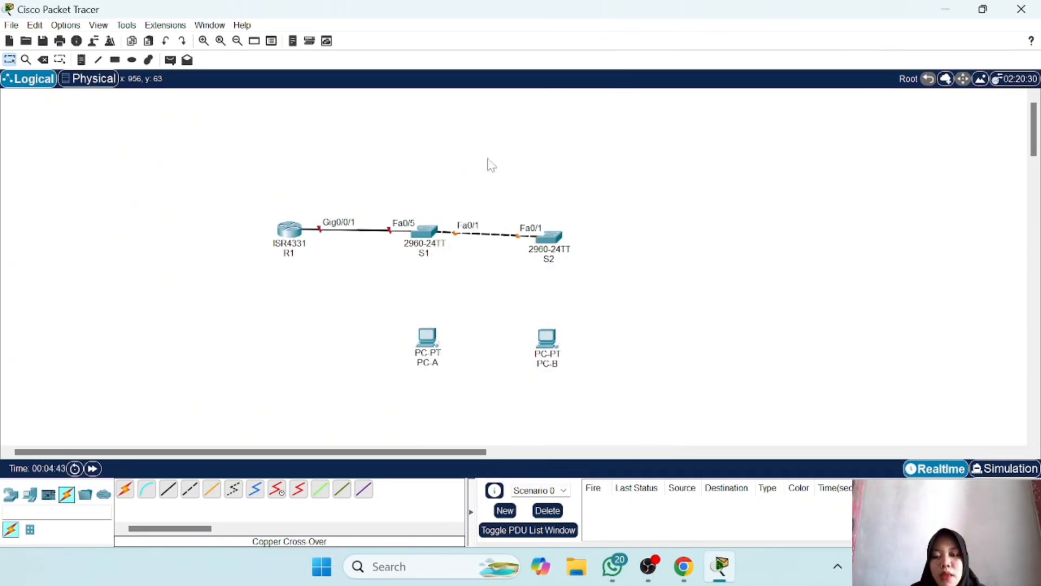
# Step: Connect S1 FastEthernet0/6 to PC-A FastEthernet0 with a copper straight-through cable
pyautogui.click(170, 491)
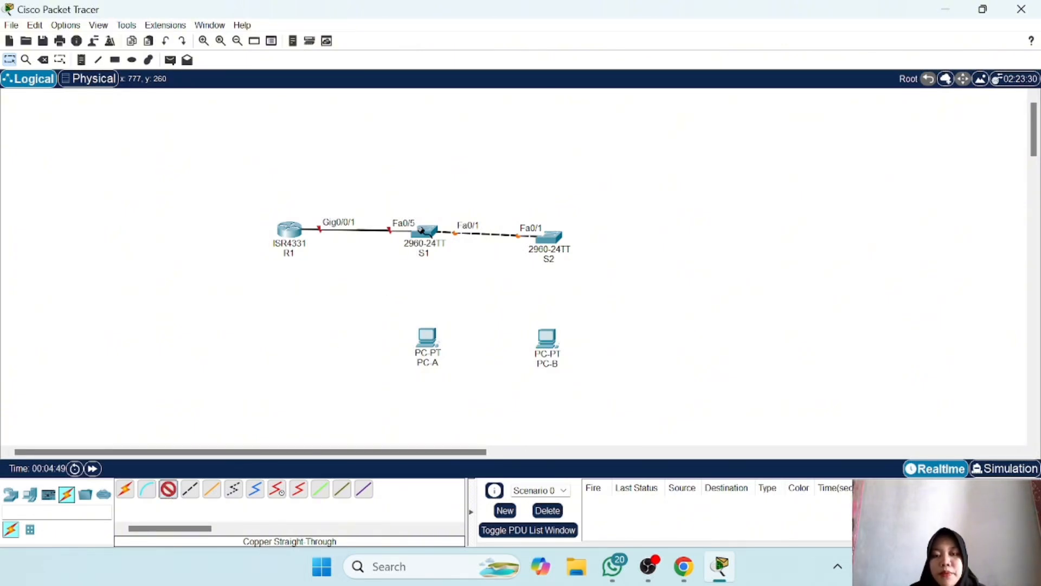
pyautogui.click(425, 233)
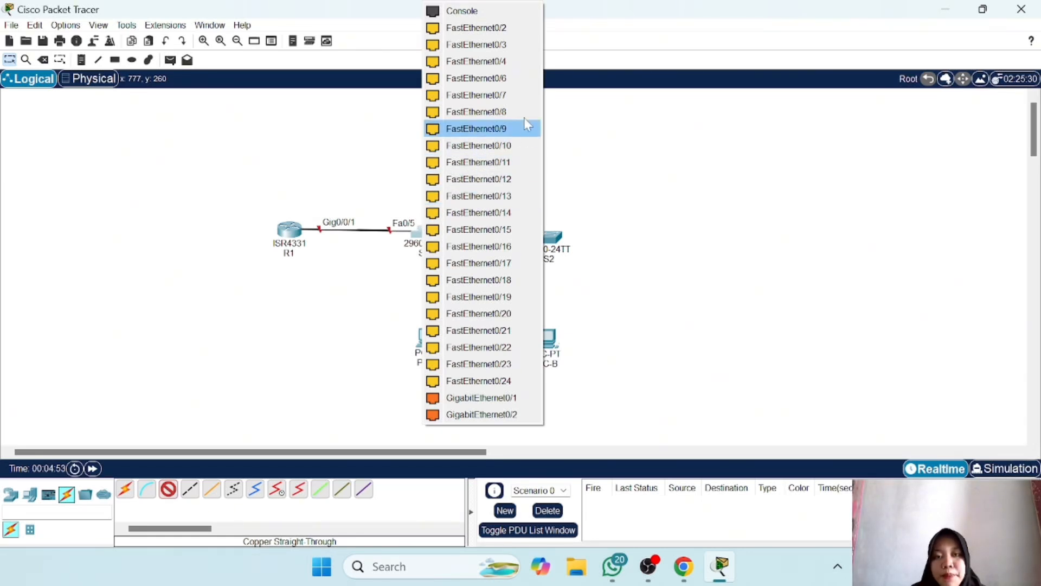
pyautogui.click(507, 79)
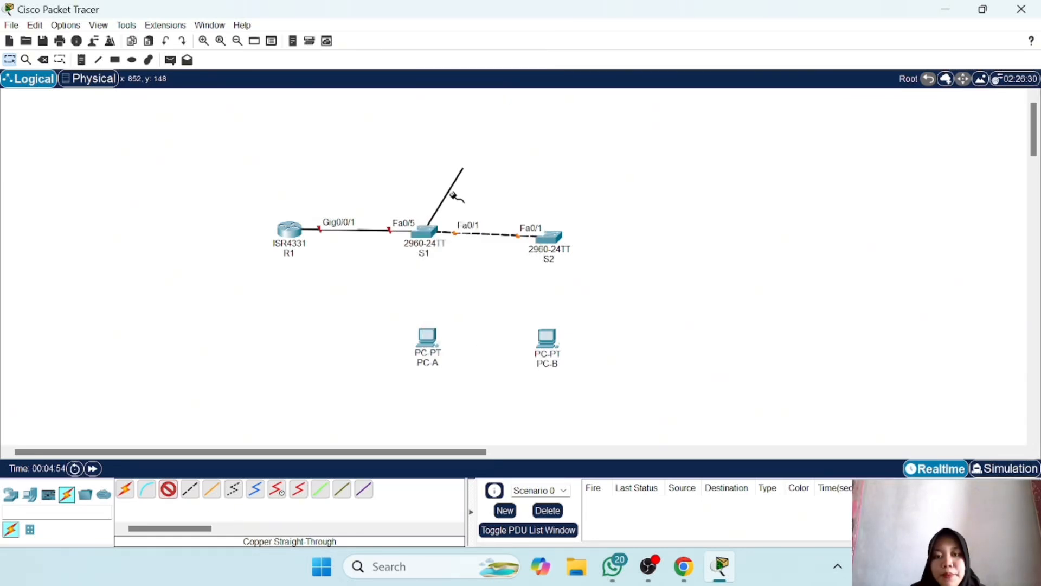
pyautogui.click(424, 343)
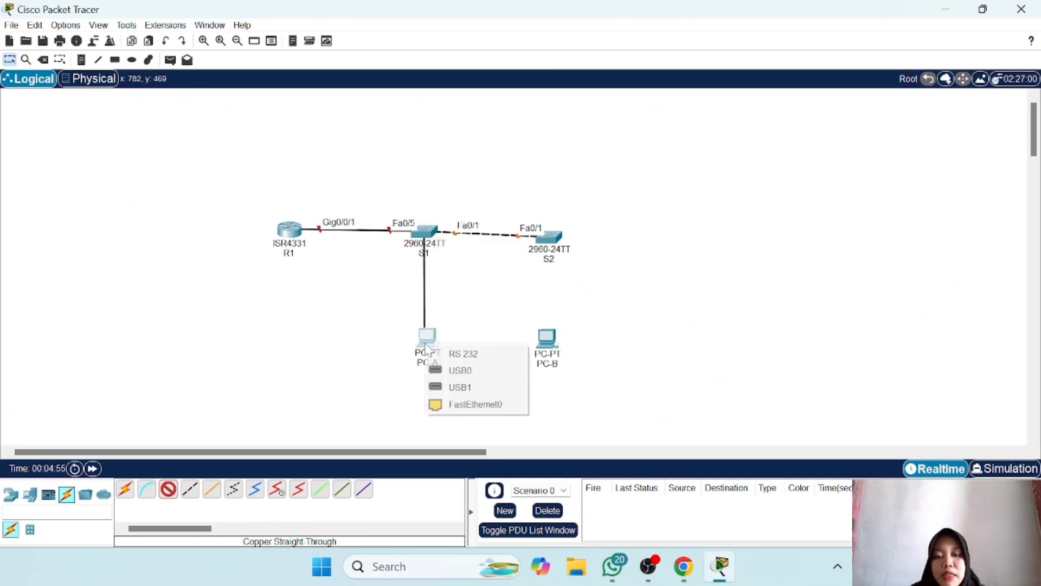
pyautogui.click(441, 404)
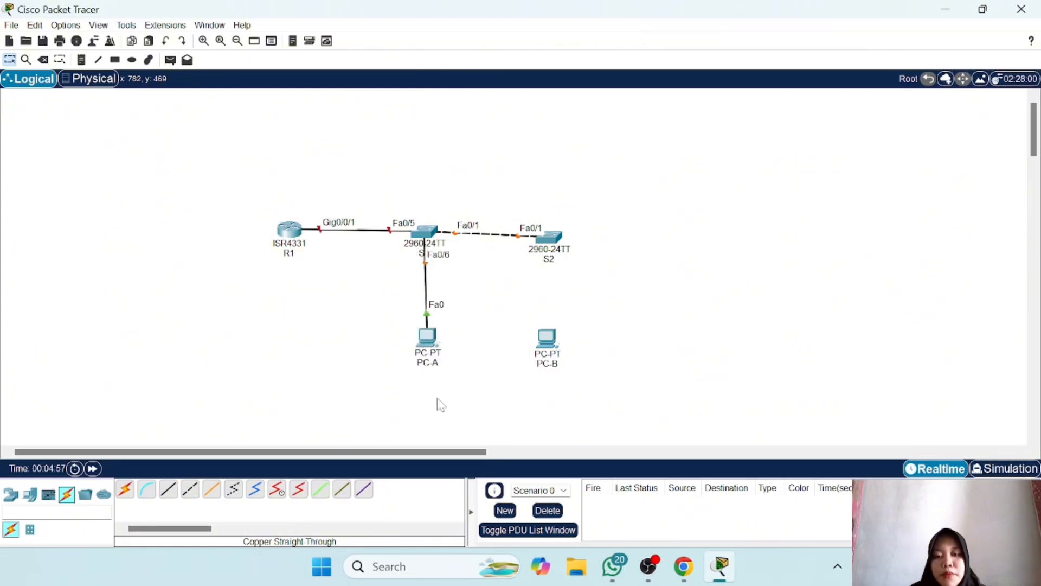
# Step: Connect S2 FastEthernet0/18 to PC-B FastEthernet0 with a copper straight-through cable
pyautogui.click(168, 490)
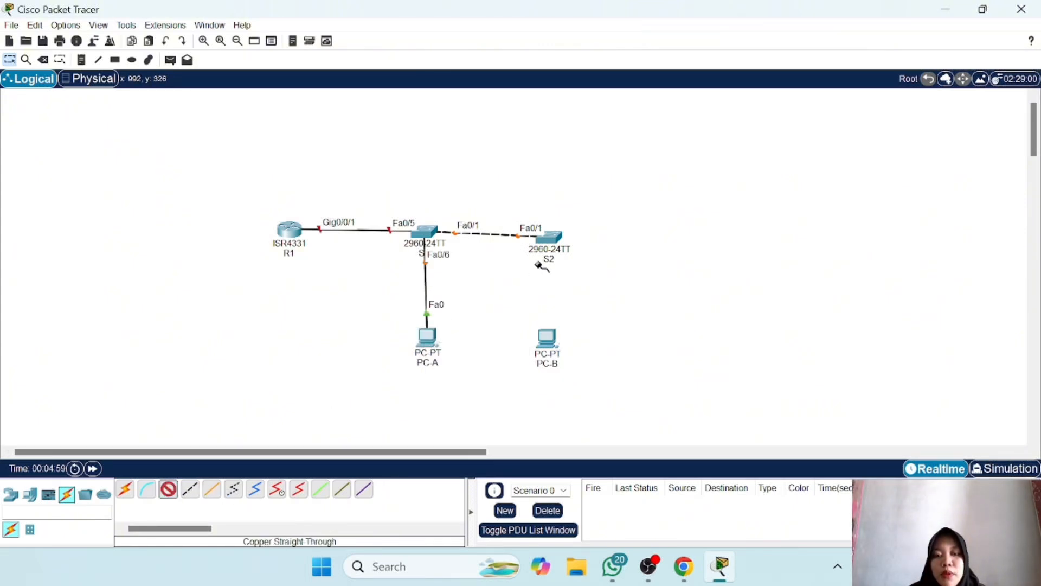
pyautogui.click(557, 242)
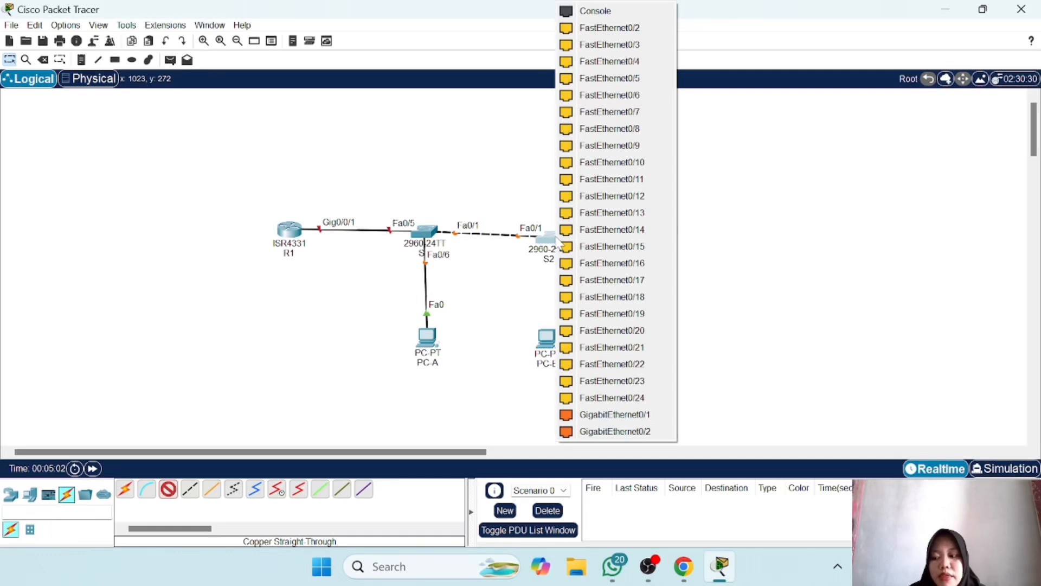
pyautogui.click(626, 300)
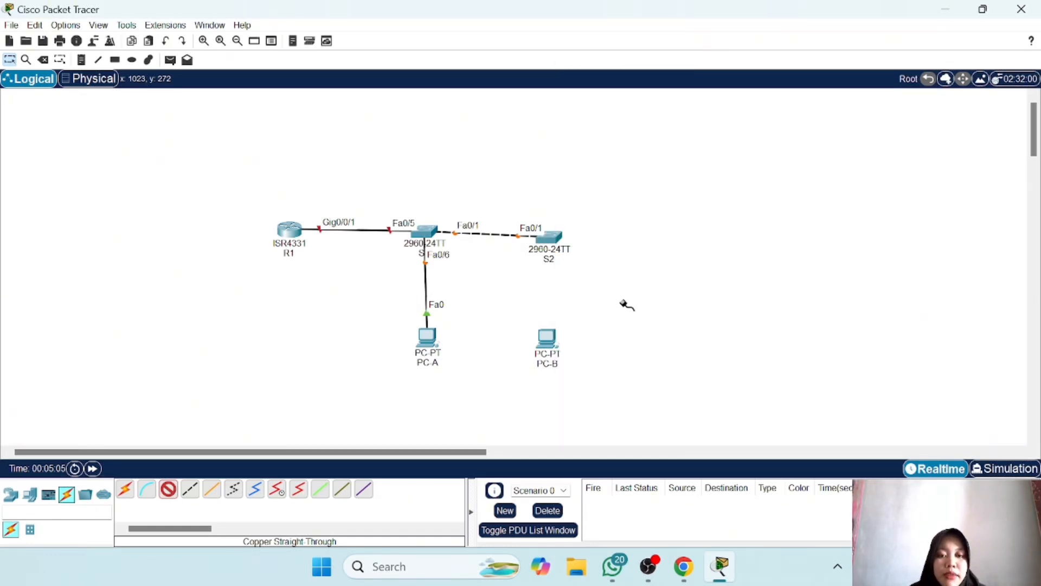
pyautogui.click(550, 346)
pyautogui.click(574, 408)
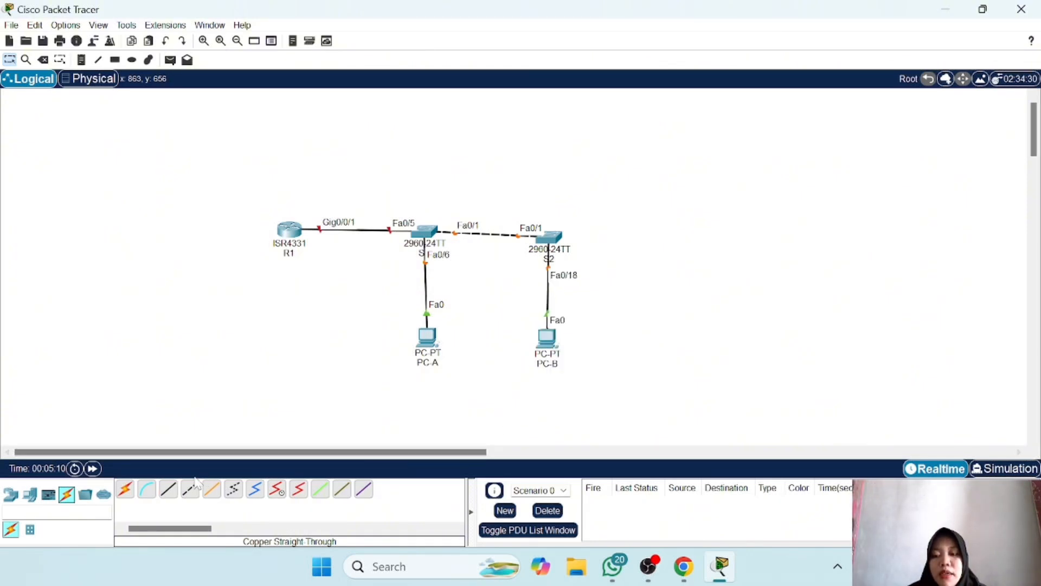
# Step: Connect the S1 Console port to the PC-A RS 232 port with a console cable
pyautogui.click(147, 493)
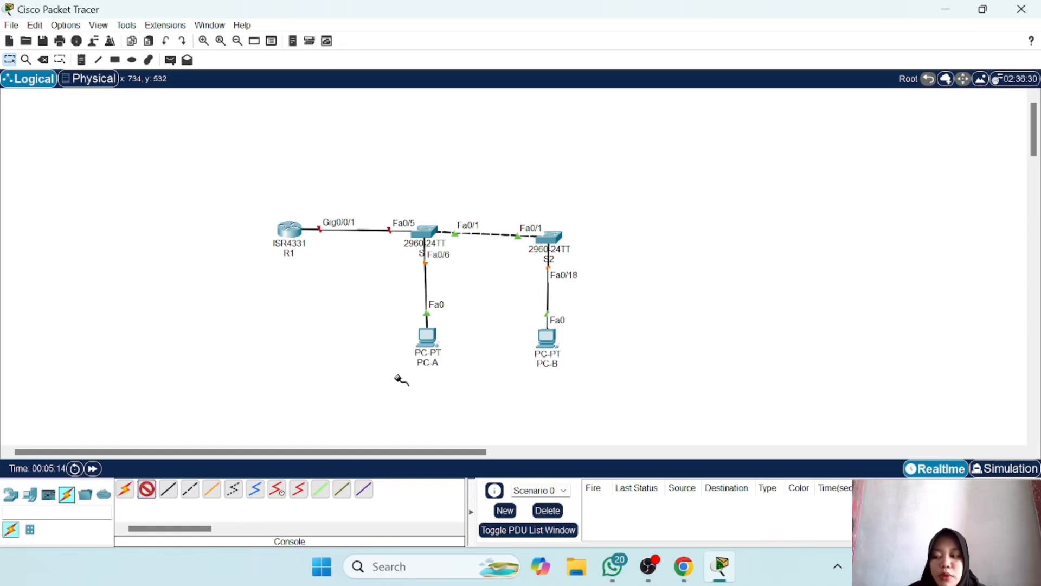
pyautogui.click(427, 232)
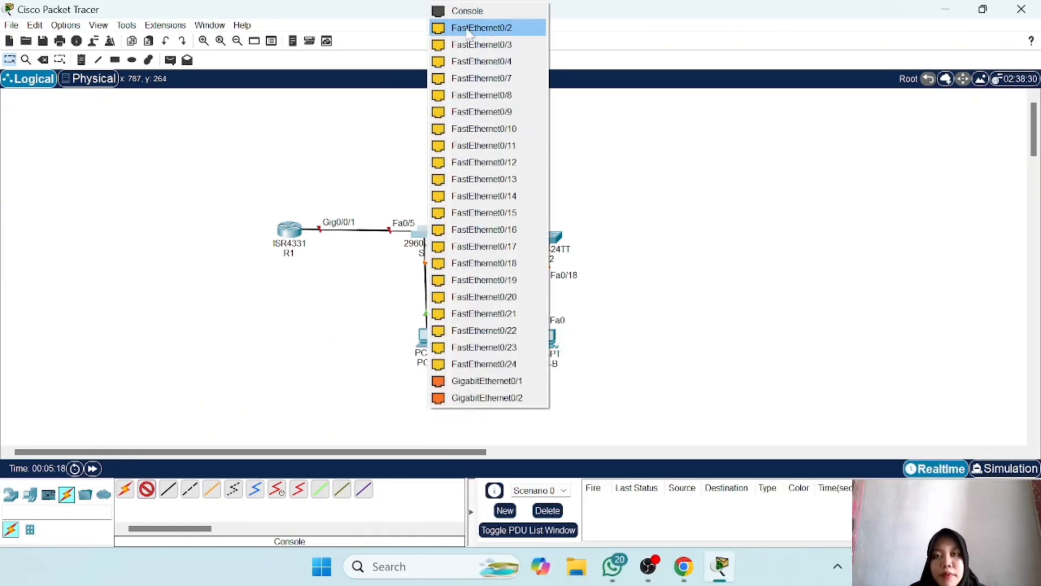
pyautogui.click(468, 12)
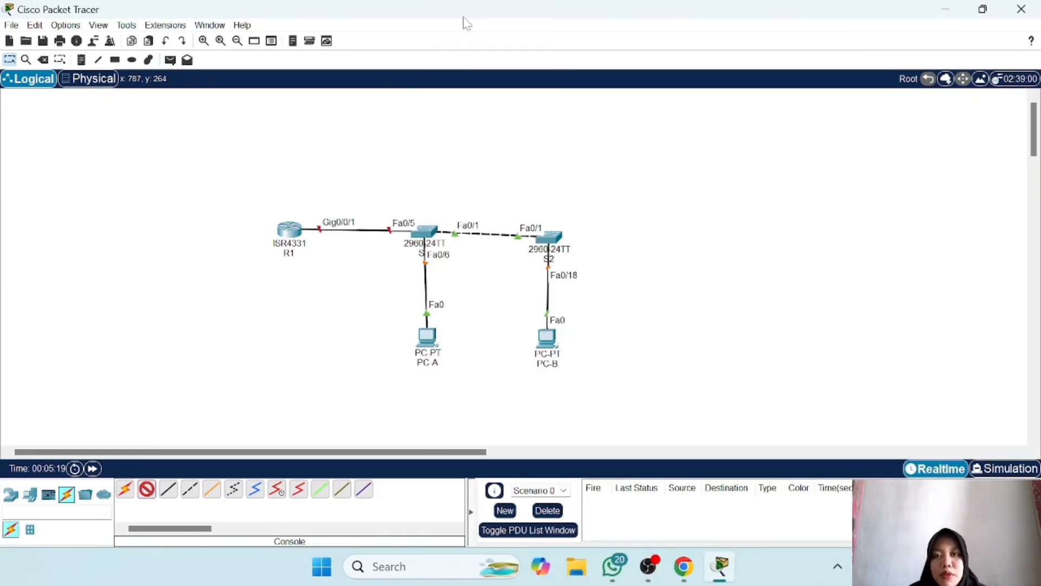
pyautogui.click(429, 344)
pyautogui.click(454, 361)
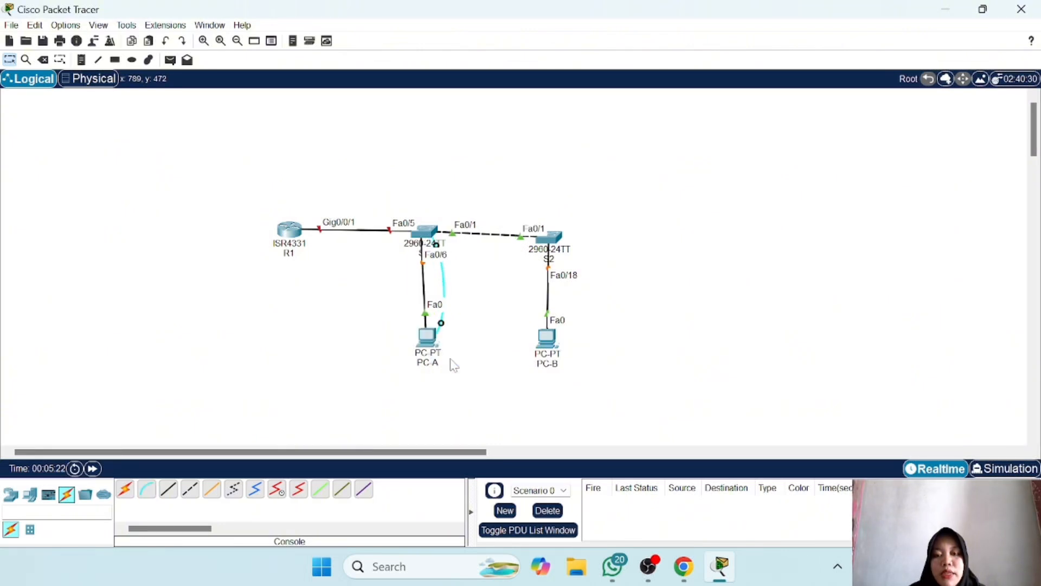
# Step: Connect the S2 Console port to the PC-B RS 232 port with a console cable
pyautogui.click(144, 498)
pyautogui.click(550, 237)
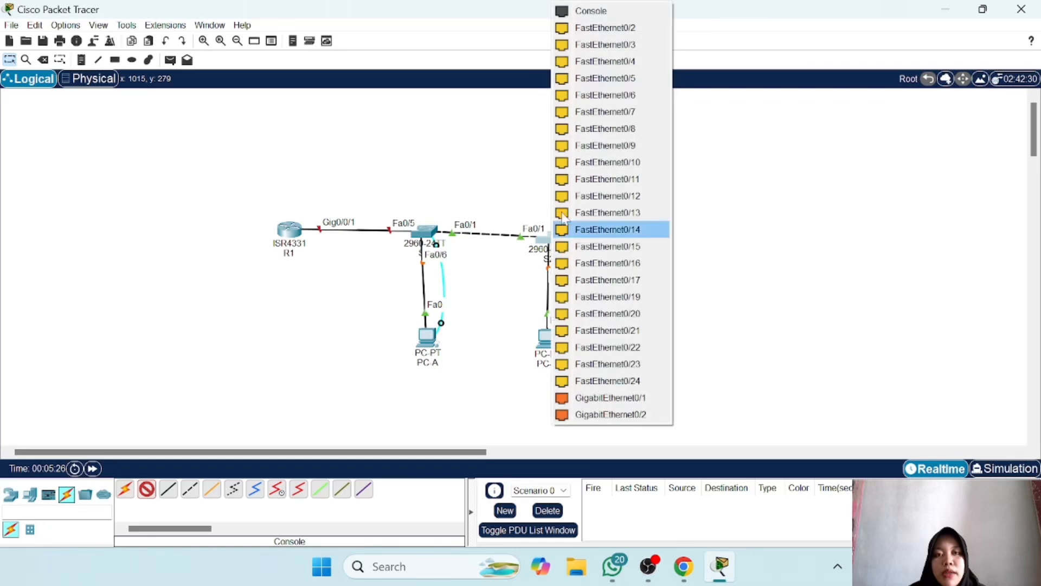
pyautogui.click(556, 242)
pyautogui.click(566, 249)
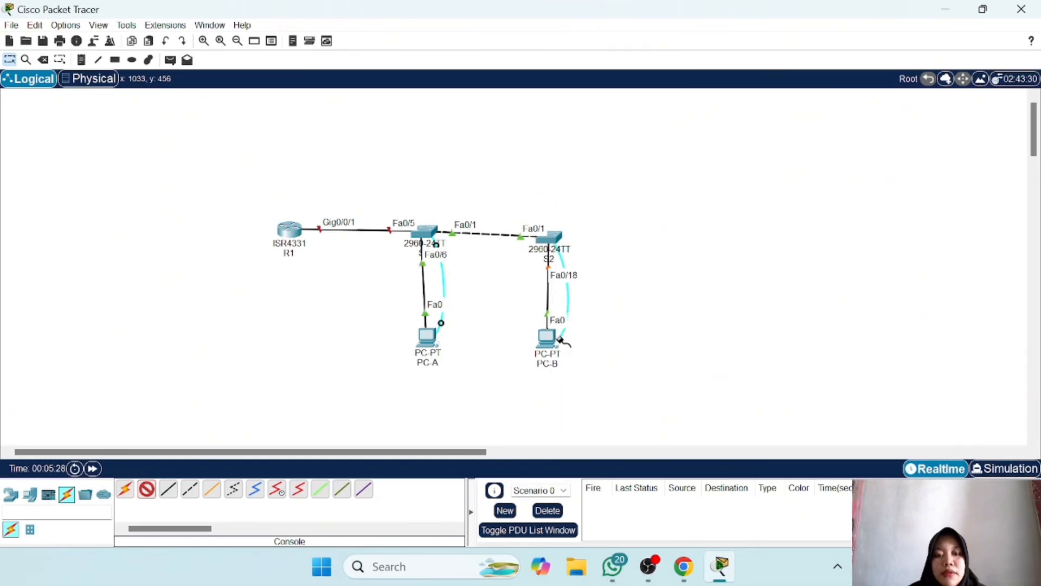
pyautogui.click(556, 345)
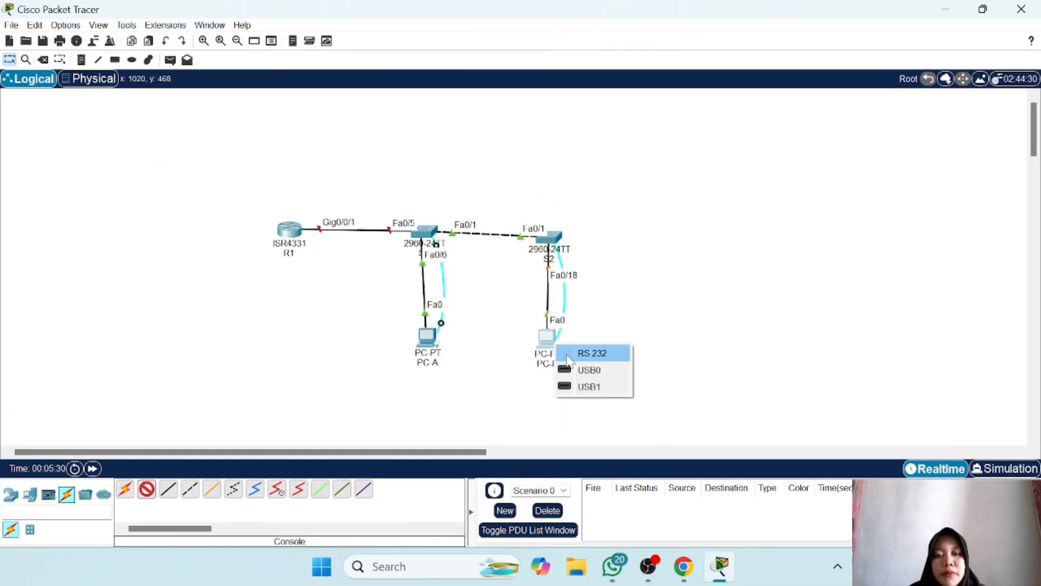
pyautogui.click(567, 353)
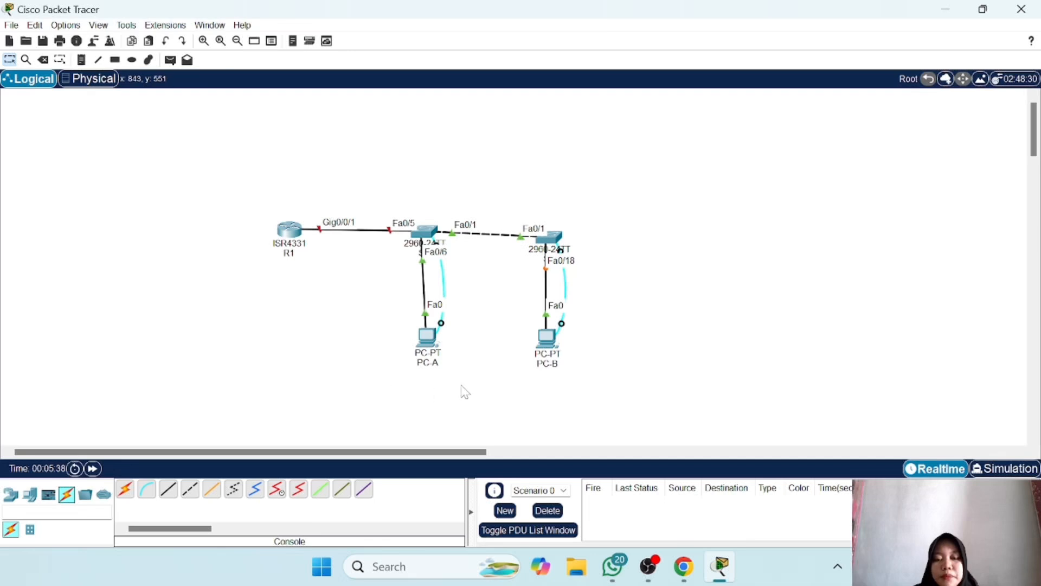
# Step: Open the IP configuration of PC-A
pyautogui.moveTo(433, 356)
pyautogui.click(429, 337)
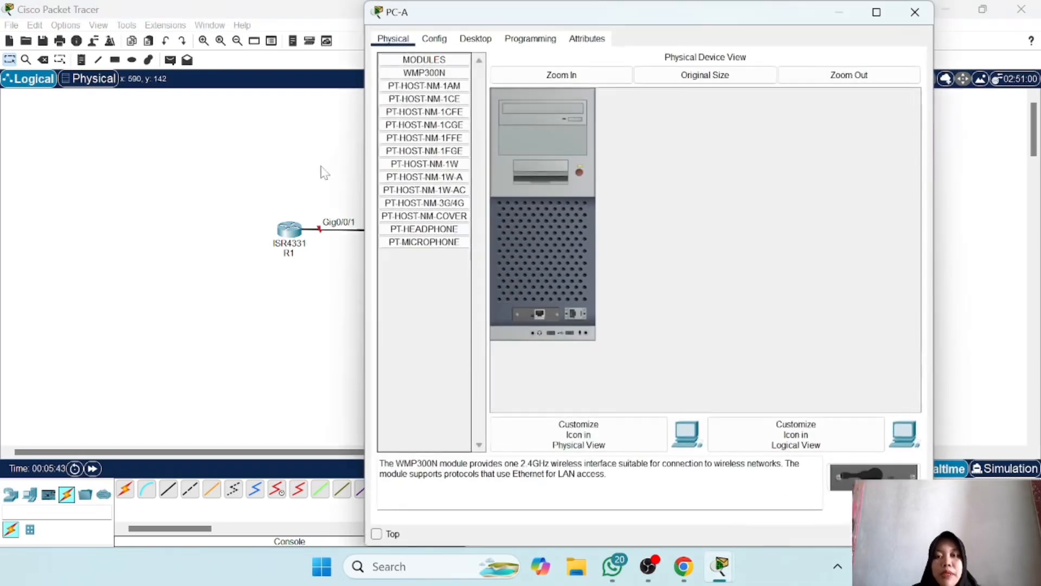
pyautogui.click(476, 38)
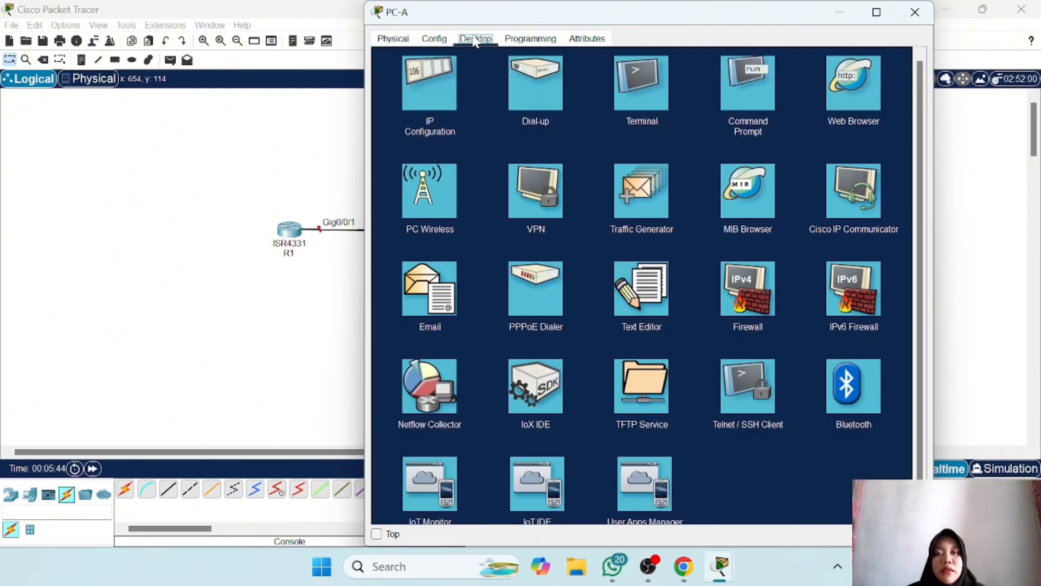
pyautogui.click(406, 93)
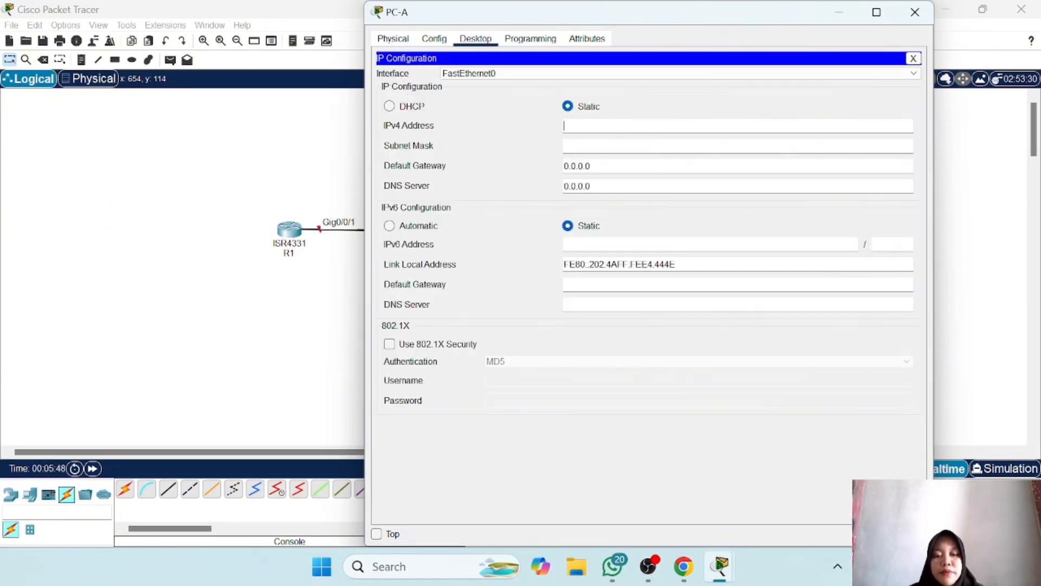
# Step: Switch to the lab document in Chrome, find its addressing table and place the browser side by side with the PC-A window
pyautogui.click(693, 552)
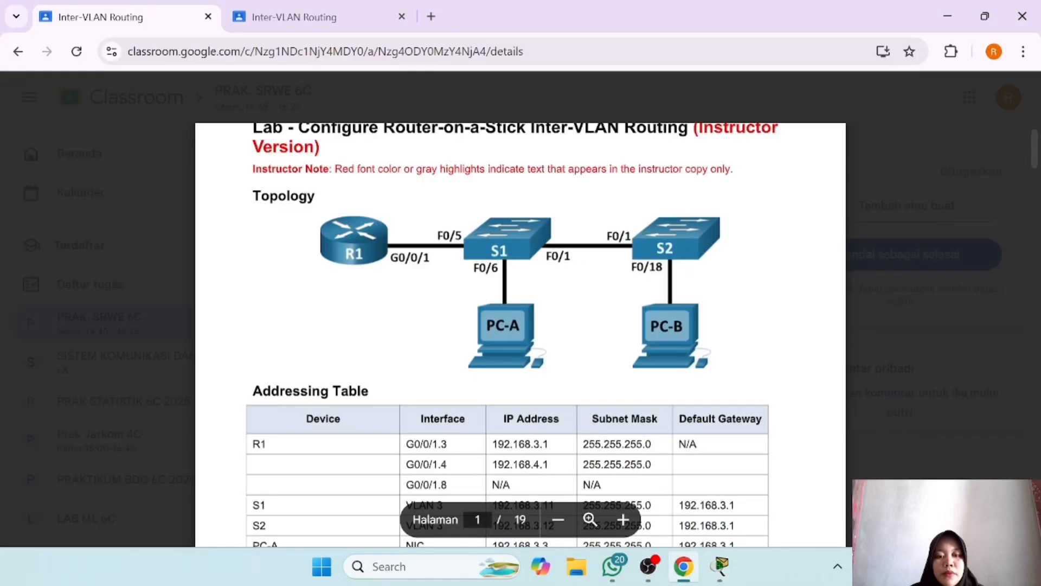
pyautogui.scroll(-5, 520, 325)
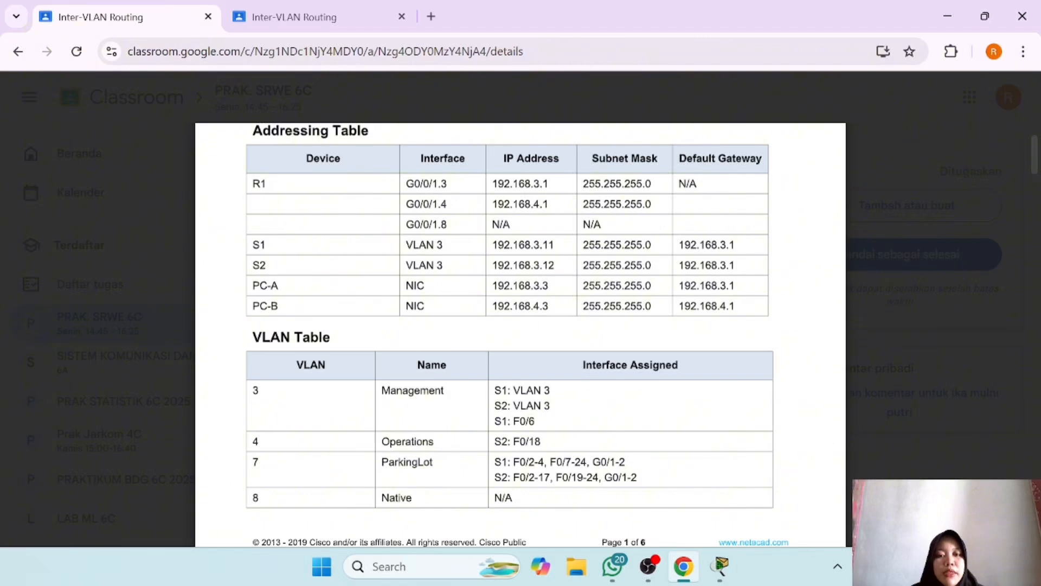
pyautogui.moveTo(986, 20)
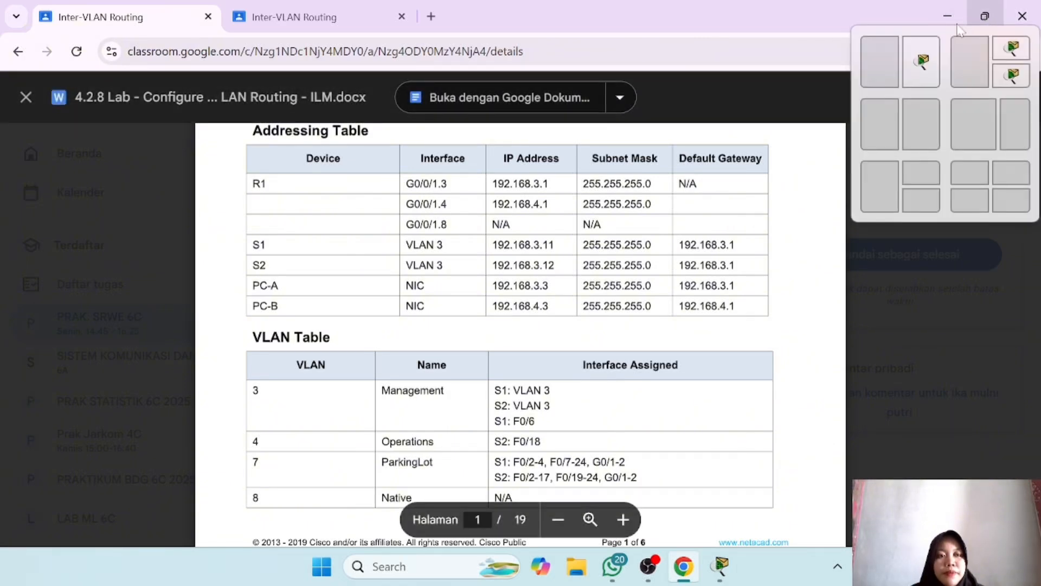
pyautogui.click(883, 66)
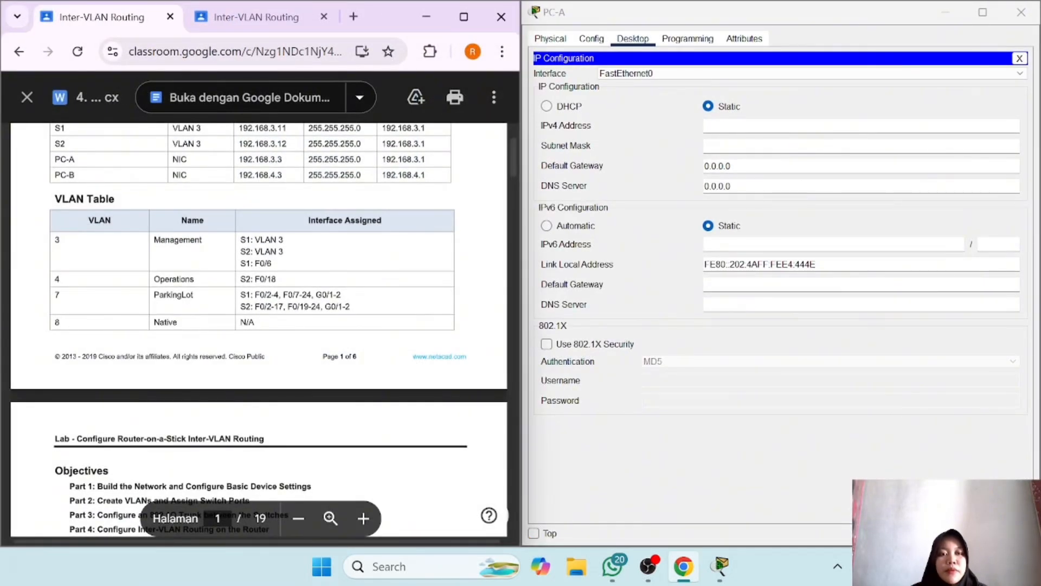
# Step: Set PC-A's static IPv4 address to 192.168.3.3 as given in the addressing table
pyautogui.click(729, 126)
pyautogui.write('192.1')
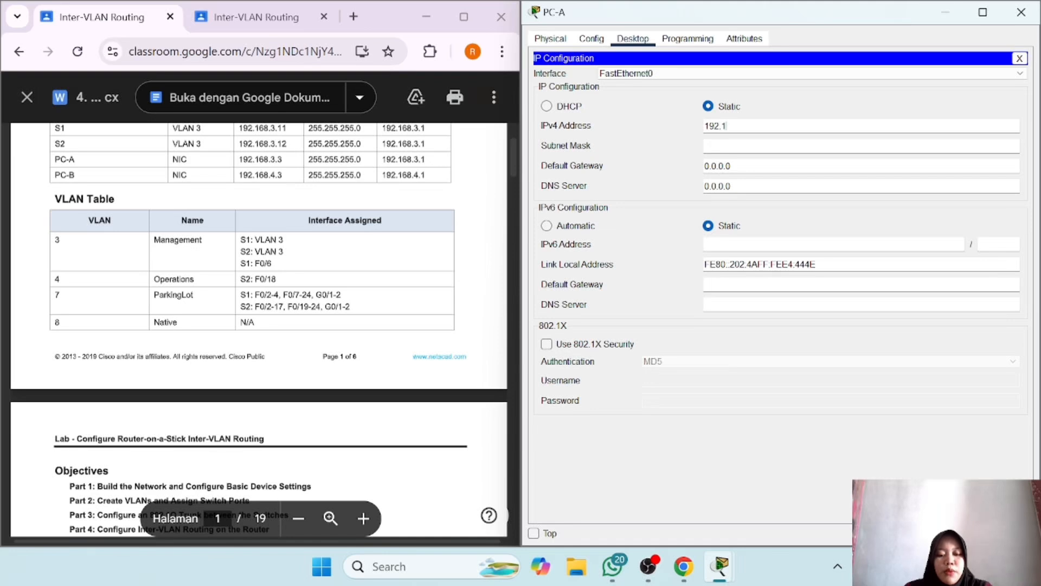
pyautogui.write('68.')
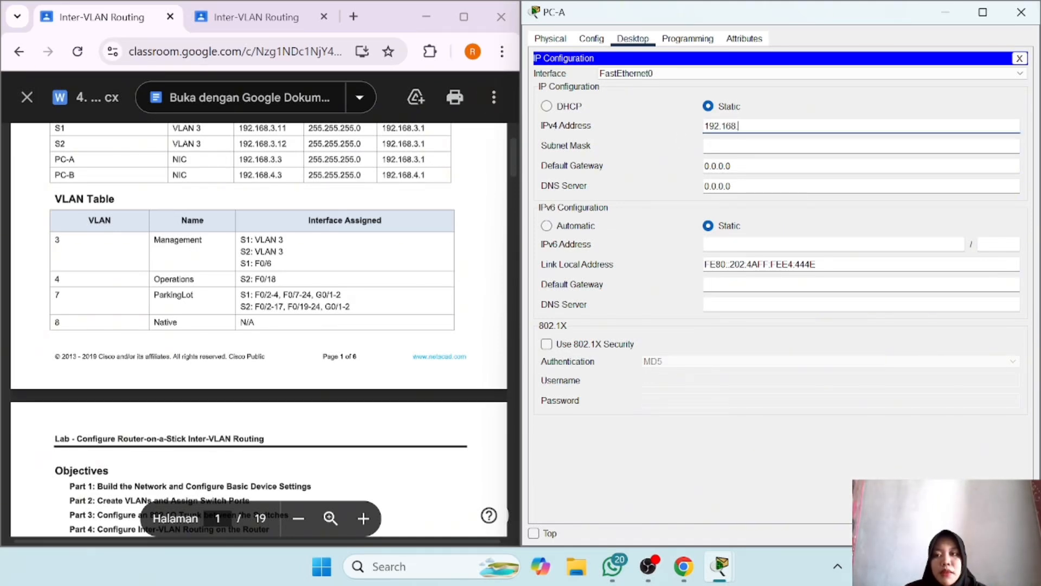
pyautogui.scroll(1, 259, 325)
pyautogui.write('3.3')
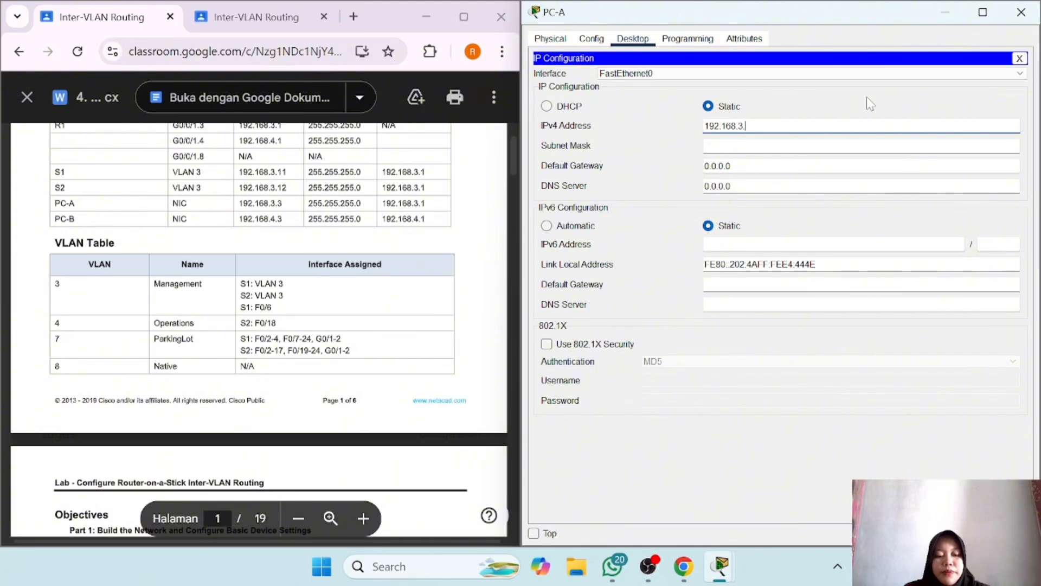
# Step: Fill in PC-A's subnet mask 255.255.255.0, set the default gateway to 192.168.3.1 and close the PC-A window
pyautogui.click(781, 147)
pyautogui.click(779, 165)
pyautogui.press('BackSpace')
pyautogui.press('BackSpace')
pyautogui.press('BackSpace')
pyautogui.press('BackSpace')
pyautogui.press('BackSpace')
pyautogui.press('BackSpace')
pyautogui.press('BackSpace')
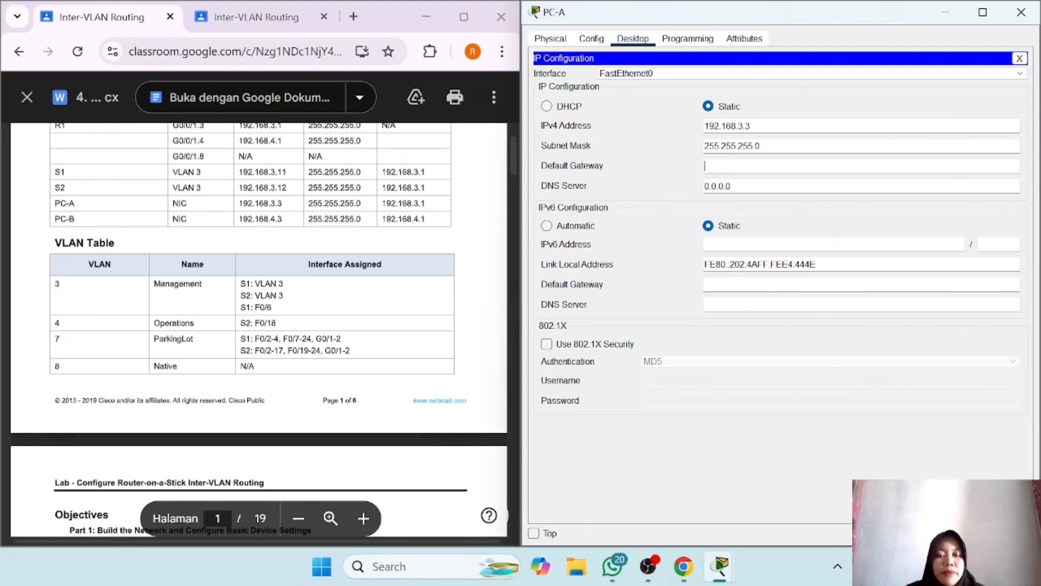
pyautogui.write('192.168.3.1')
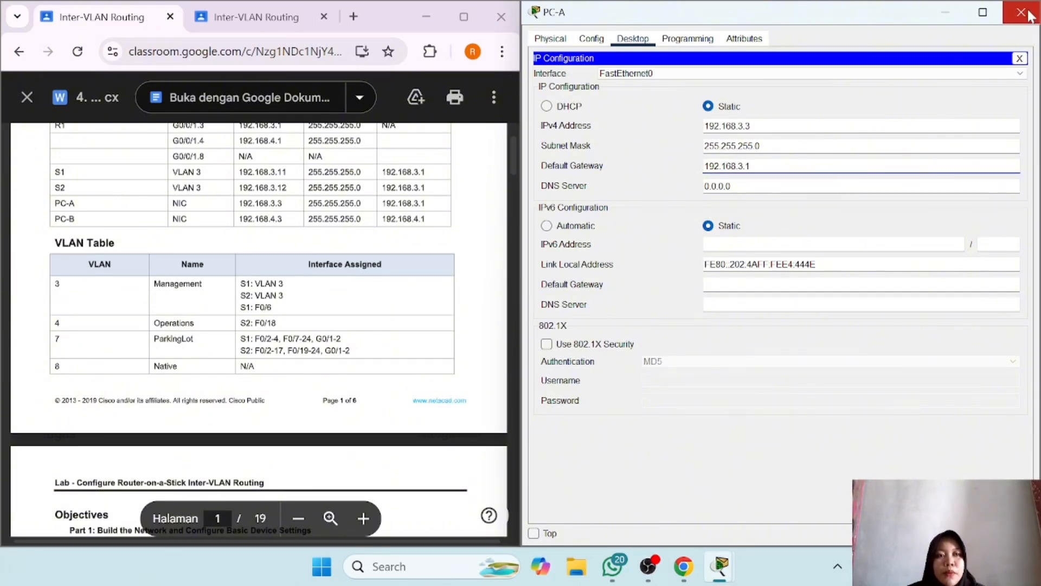
pyautogui.click(1022, 12)
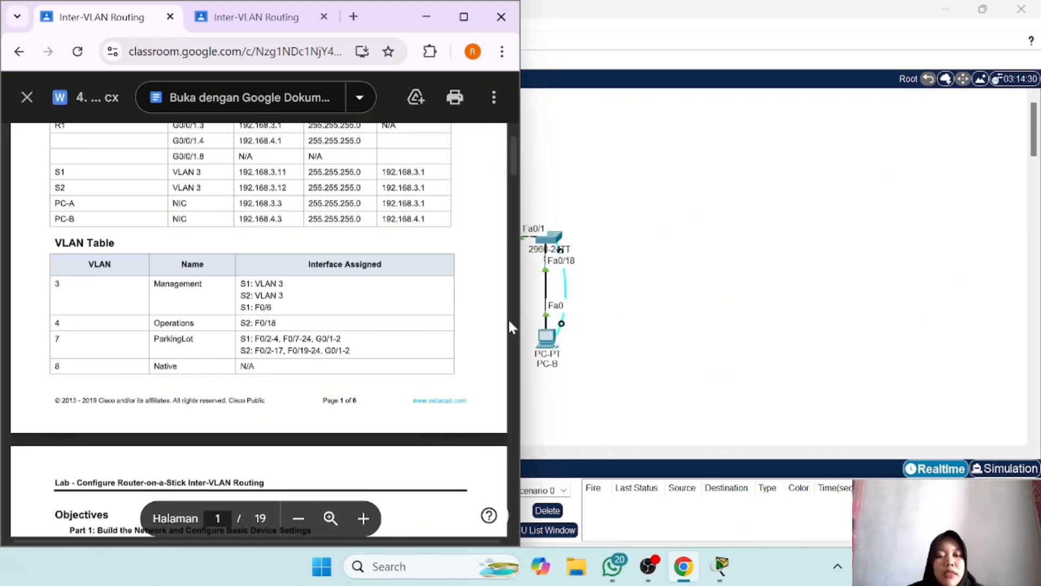
# Step: Open PC-B's IP configuration alongside the lab addressing table and set its static IPv4 address to 192.168.4.3
pyautogui.click(556, 353)
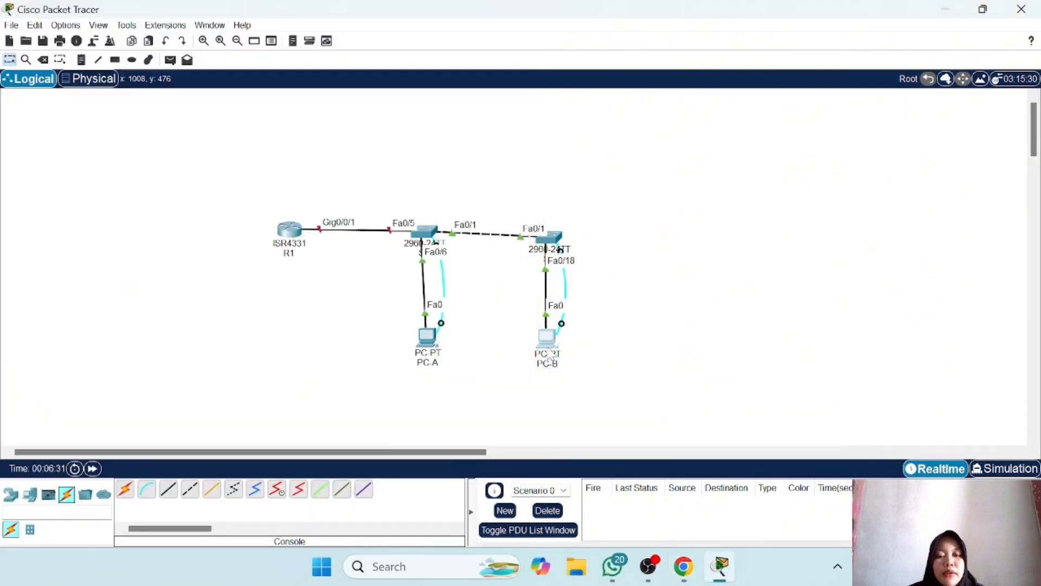
pyautogui.click(557, 354)
pyautogui.click(475, 142)
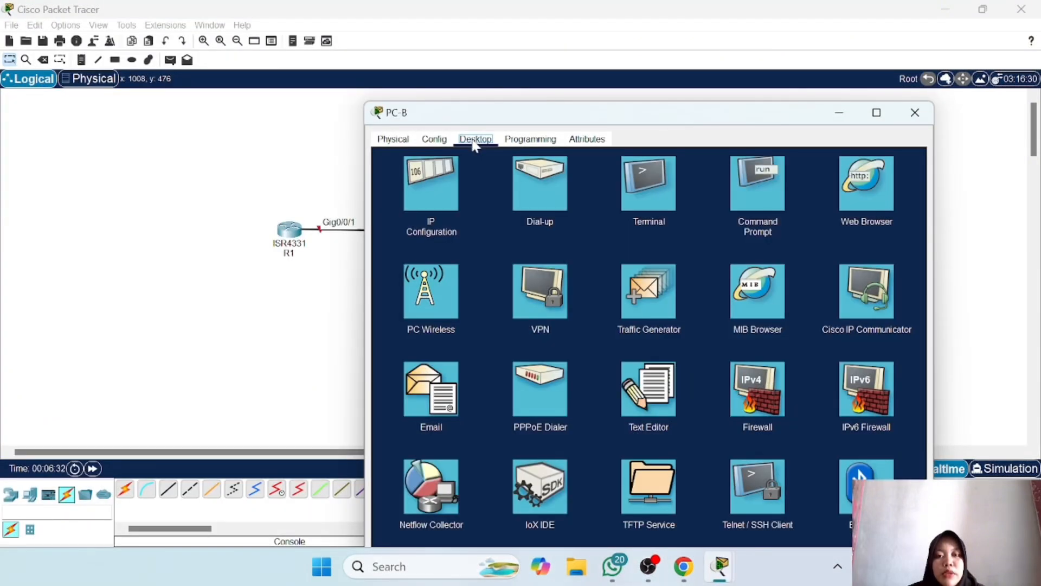
pyautogui.click(444, 190)
pyautogui.click(607, 228)
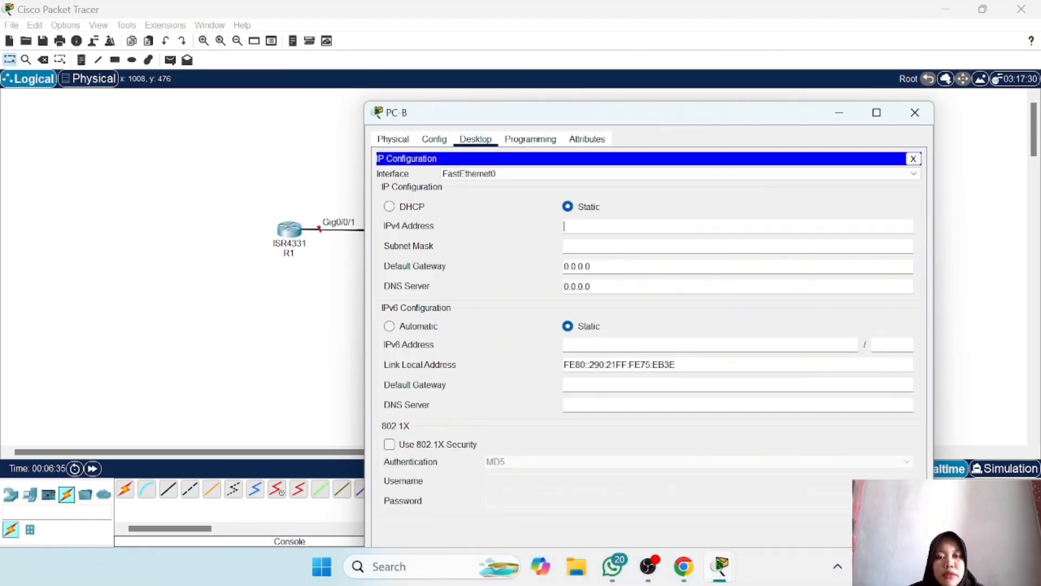
pyautogui.click(681, 576)
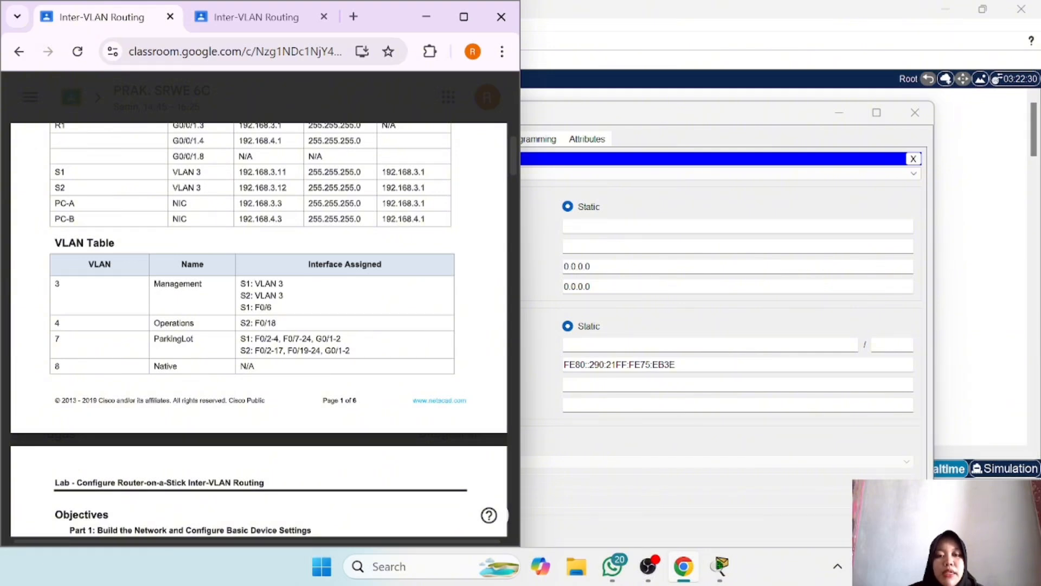
pyautogui.click(619, 226)
pyautogui.write('192.168.4.3')
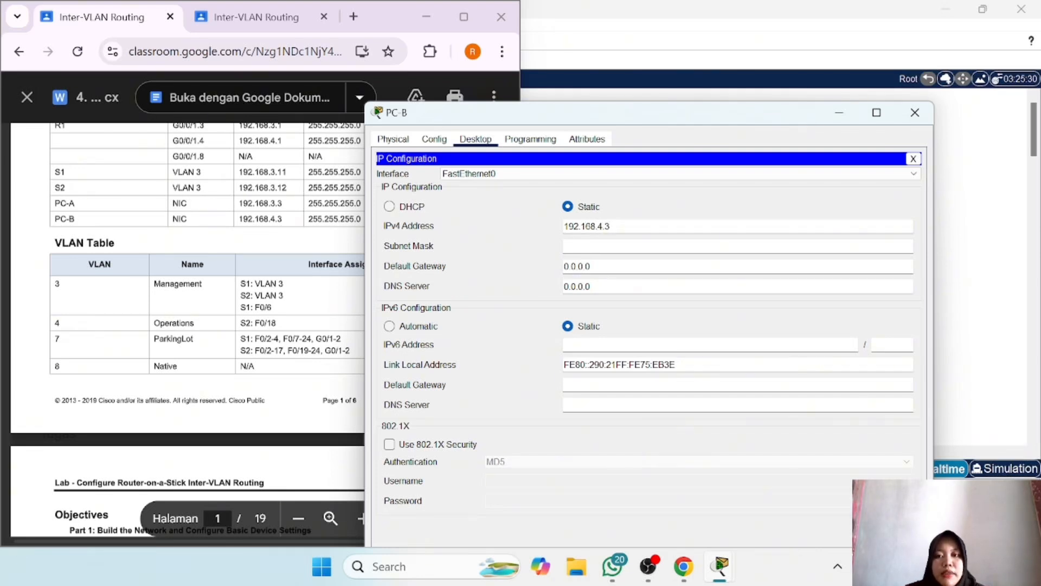
# Step: Fill in PC-B's subnet mask 255.255.255.0, set its default gateway to 192.168.4.1 and close the PC-B window
pyautogui.click(615, 244)
pyautogui.click(618, 245)
pyautogui.press('Tab')
pyautogui.press('BackSpace')
pyautogui.press('BackSpace')
pyautogui.press('BackSpace')
pyautogui.press('BackSpace')
pyautogui.press('BackSpace')
pyautogui.press('BackSpace')
pyautogui.press('BackSpace')
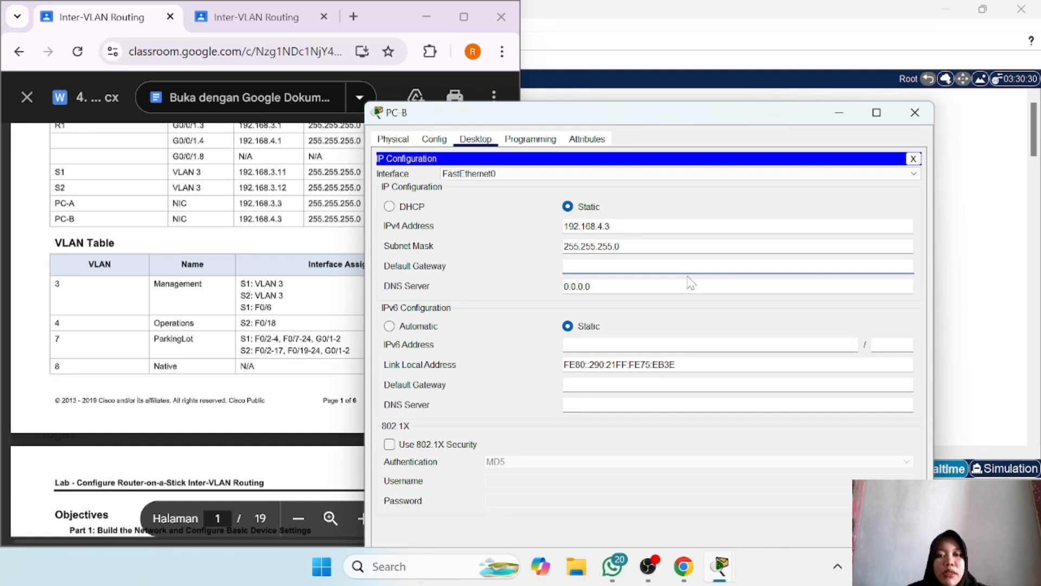
pyautogui.write('192')
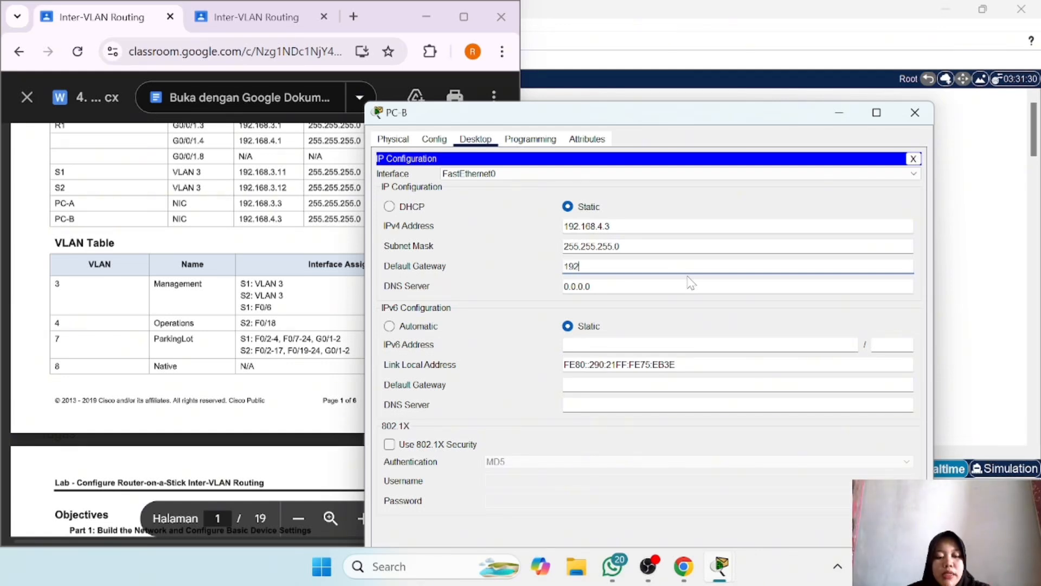
pyautogui.write('.168')
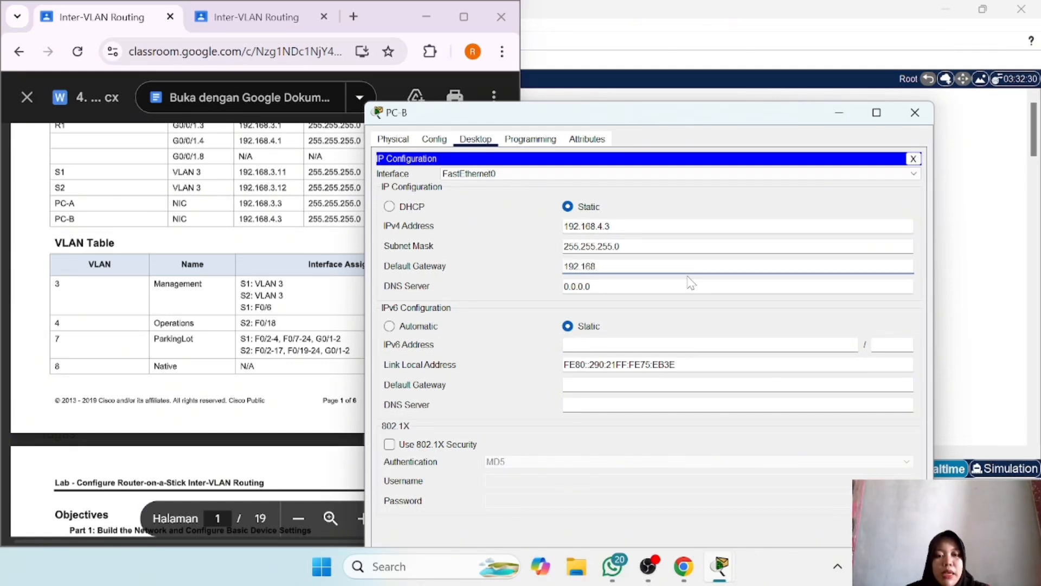
pyautogui.write('.4.1')
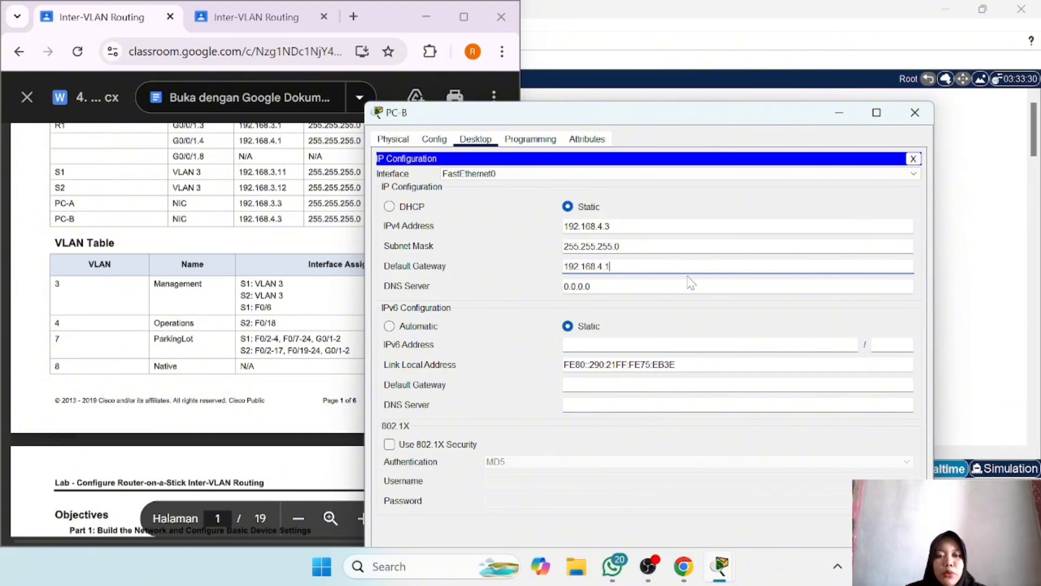
pyautogui.moveTo(647, 124); pyautogui.dragTo(738, 105)
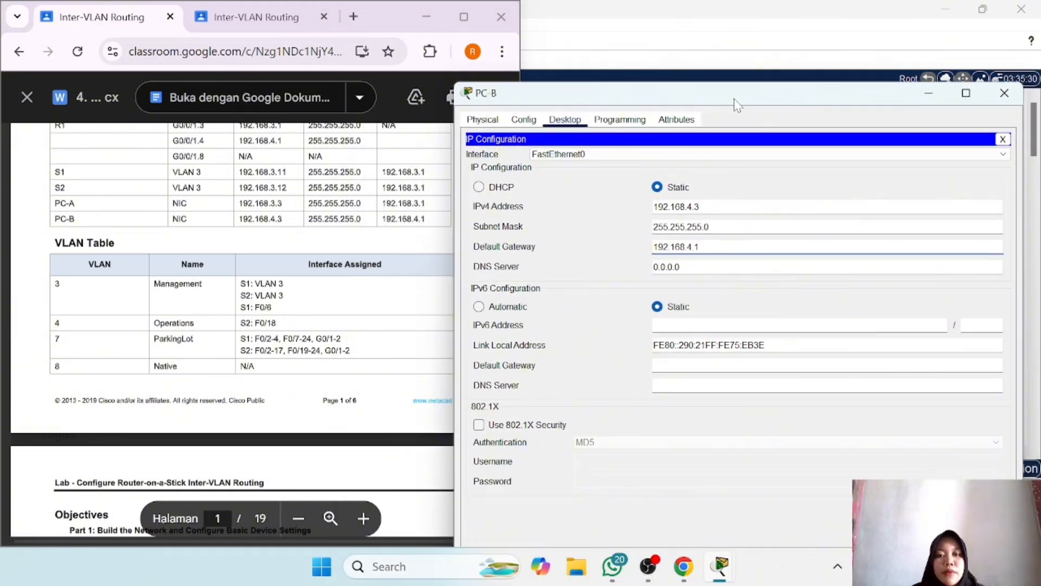
pyautogui.click(1005, 95)
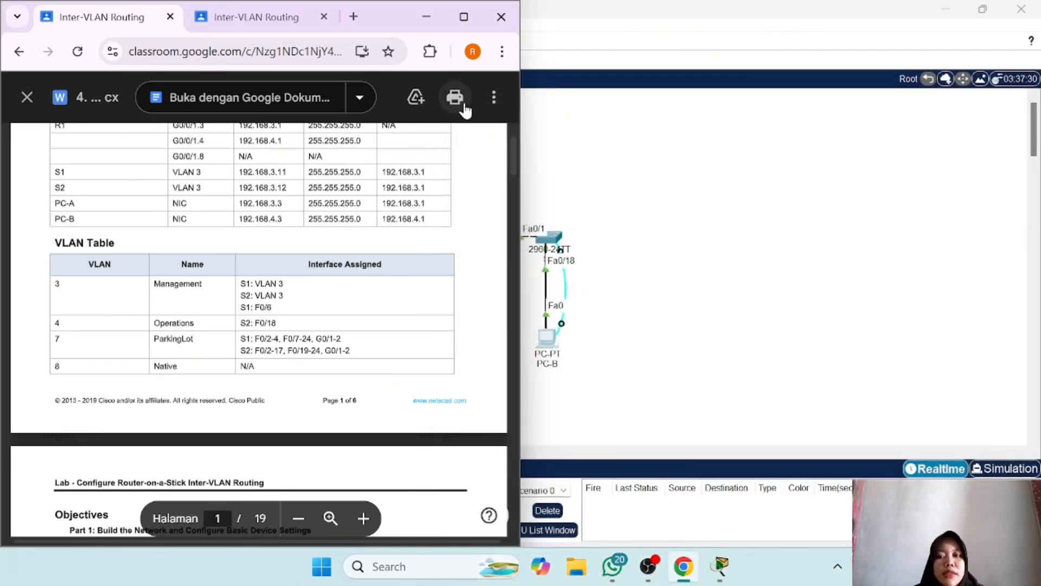
# Step: Open a console session to S1 from PC-A's terminal with the default port settings and enter global configuration mode
pyautogui.click(426, 16)
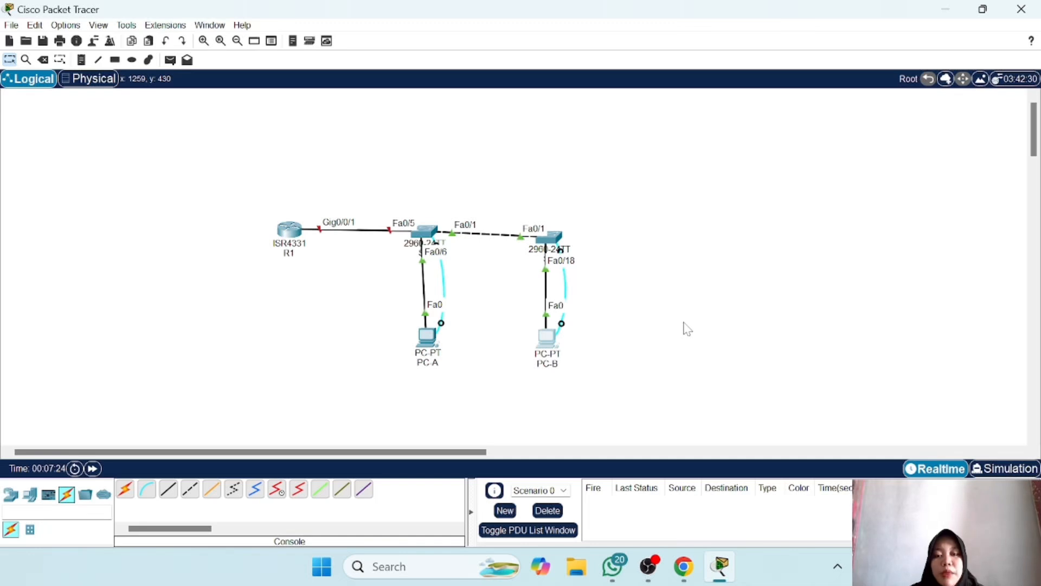
pyautogui.click(432, 347)
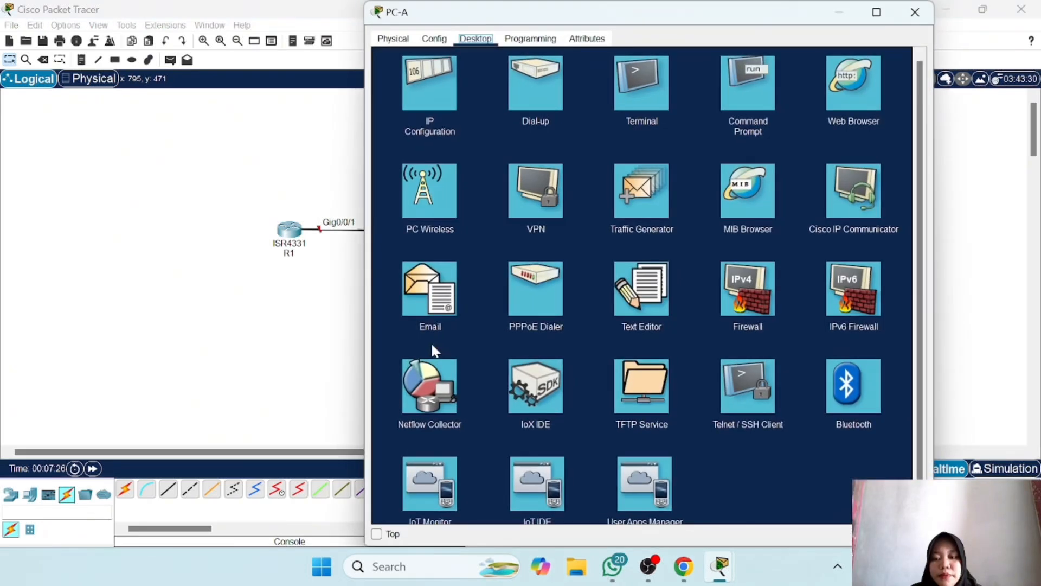
pyautogui.click(652, 88)
pyautogui.click(884, 177)
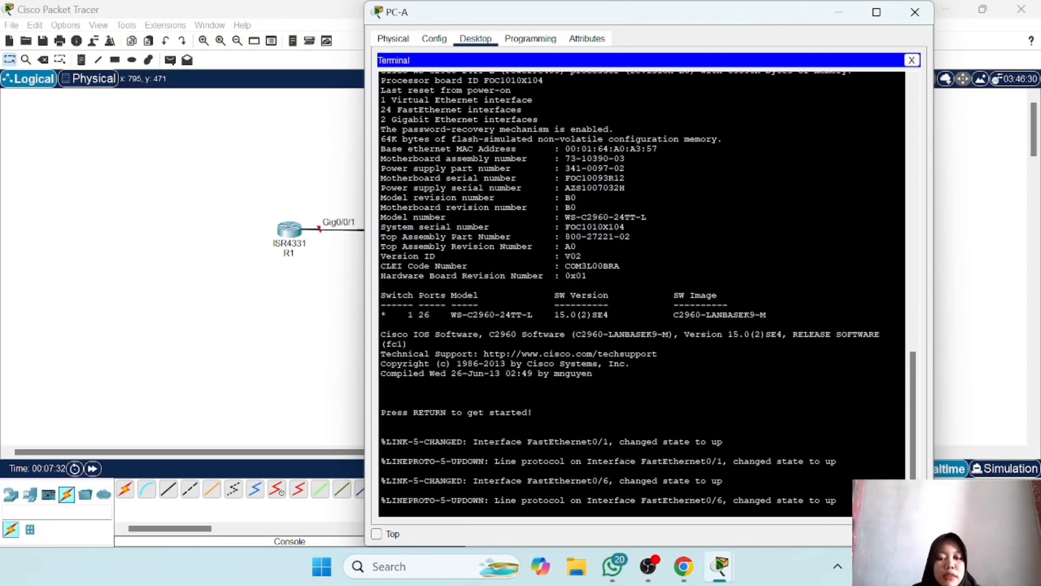
pyautogui.press('Return')
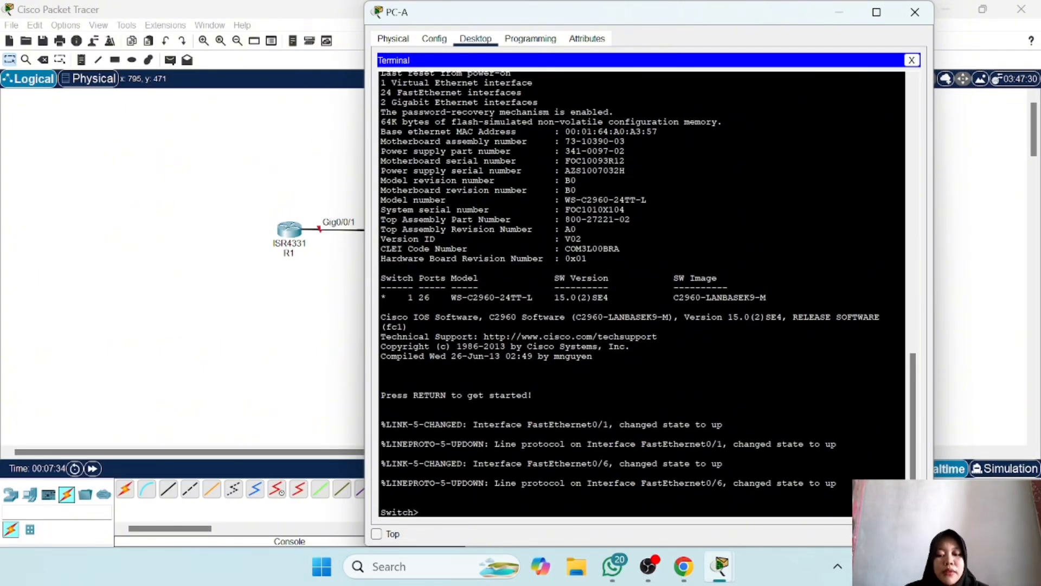
pyautogui.write('en')
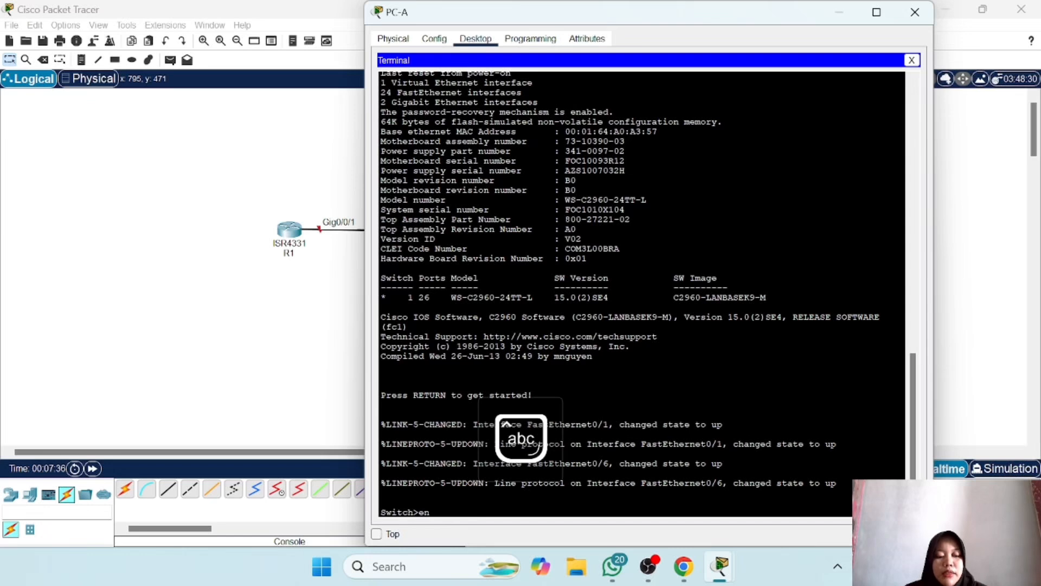
pyautogui.press('Return')
pyautogui.write('conf t')
pyautogui.press('Return')
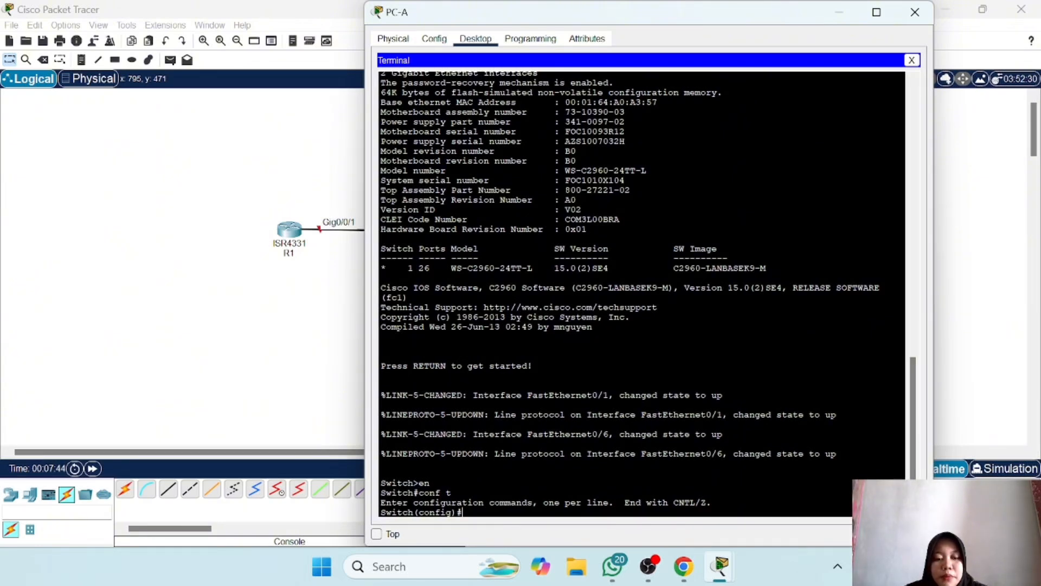
# Step: Bring up the lab's VLAN table in Chrome beside PC-A's terminal and create VLAN 3 named management on S1
pyautogui.click(701, 575)
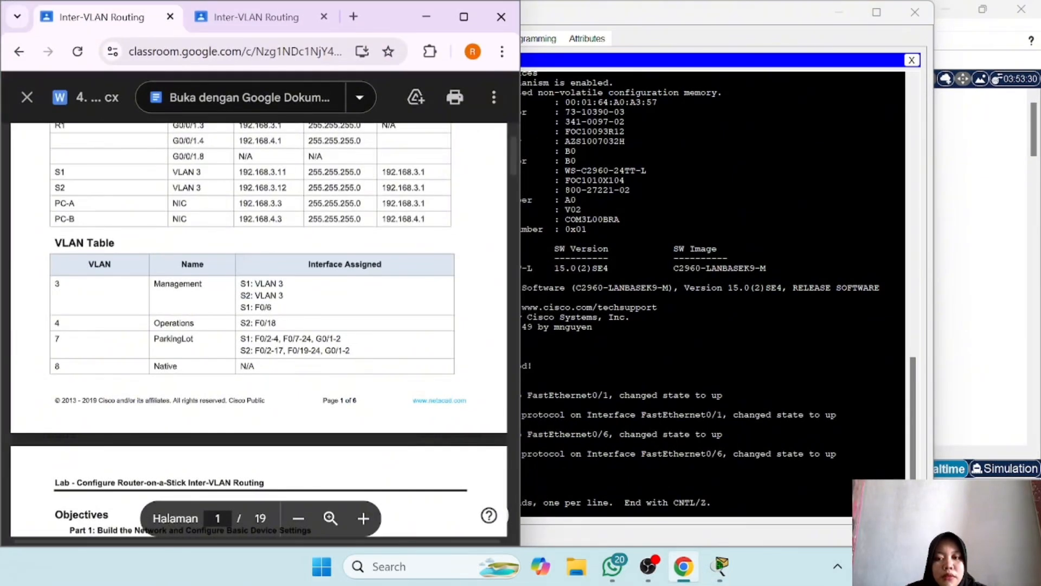
pyautogui.scroll(-3, 259, 326)
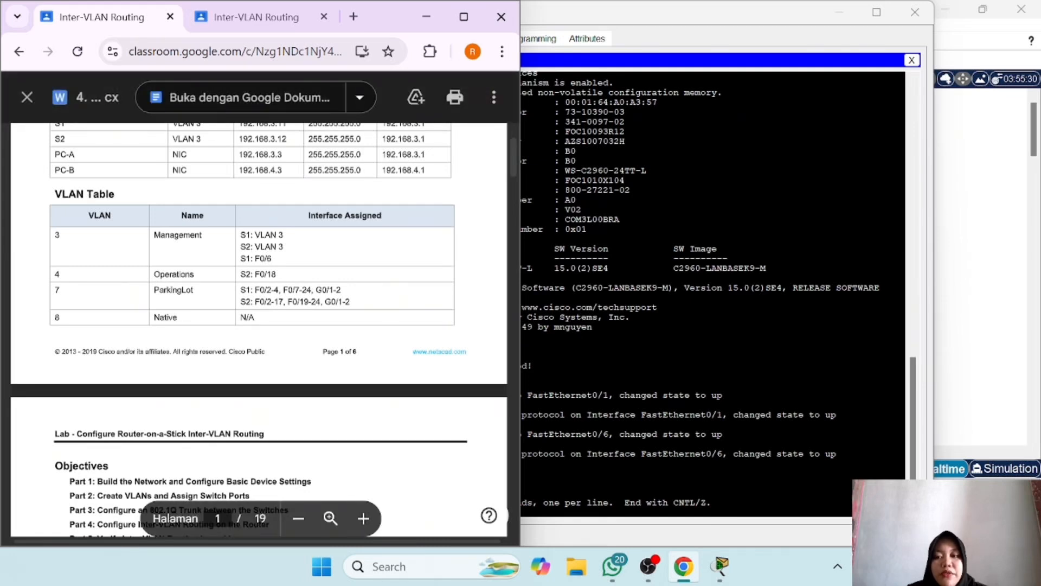
pyautogui.click(569, 501)
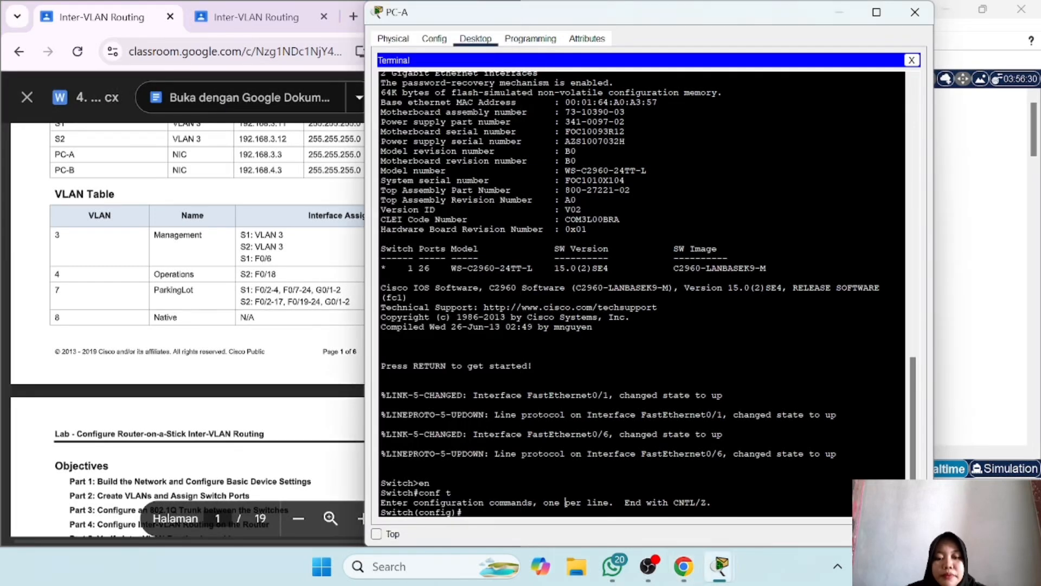
pyautogui.write('vlan 3')
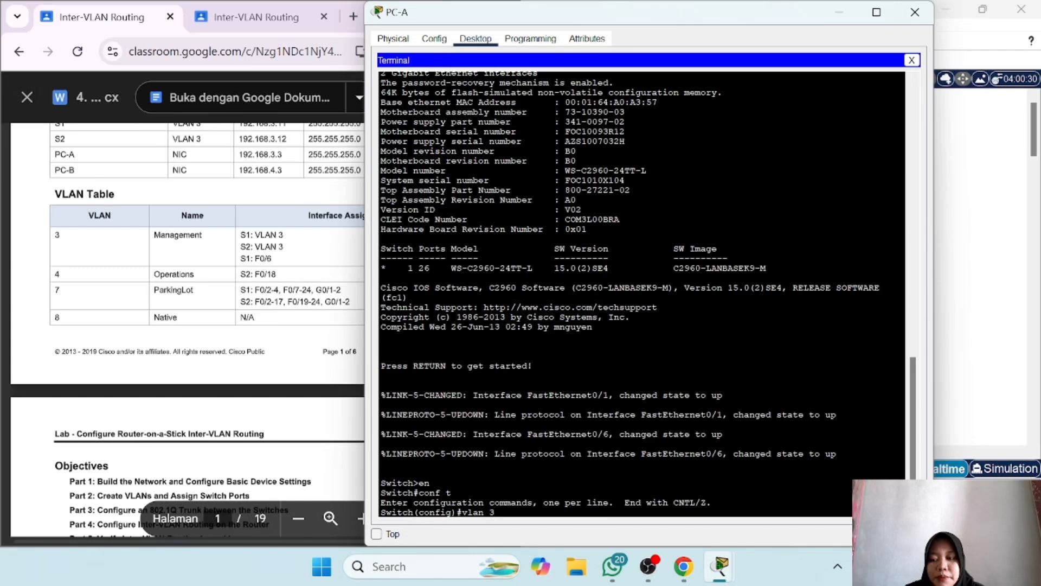
pyautogui.press('Return')
pyautogui.write('name')
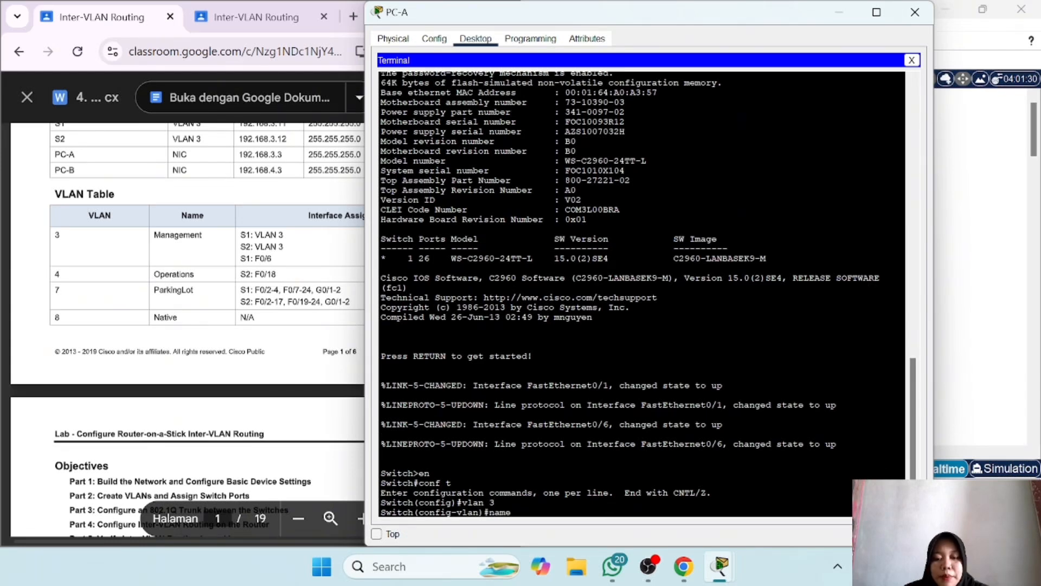
pyautogui.write(' Man')
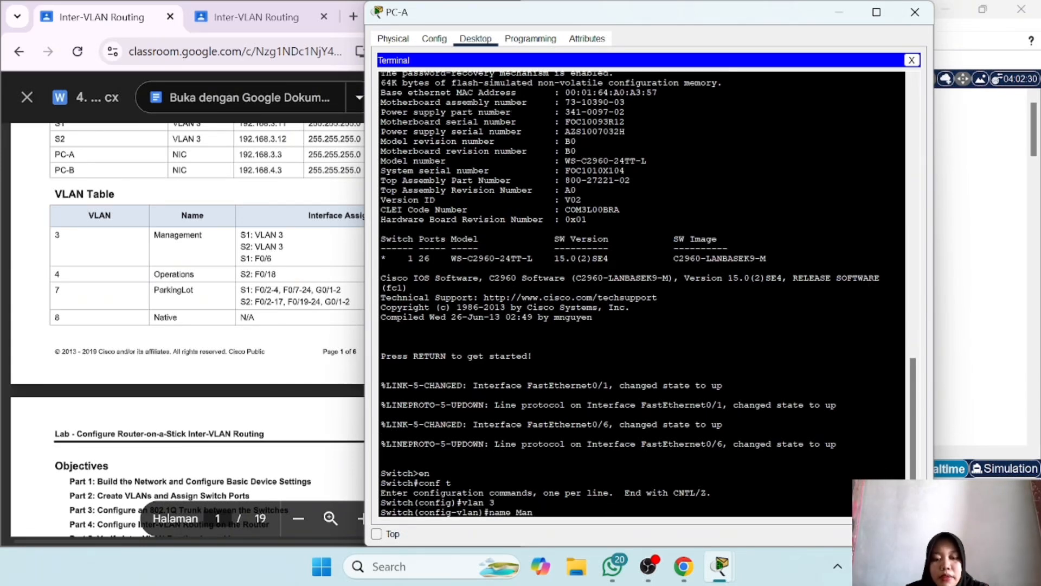
pyautogui.write('agement')
pyautogui.press('BackSpace')
pyautogui.press('BackSpace')
pyautogui.press('BackSpace')
pyautogui.press('BackSpace')
pyautogui.press('BackSpace')
pyautogui.press('BackSpace')
pyautogui.press('BackSpace')
pyautogui.press('BackSpace')
pyautogui.press('BackSpace')
pyautogui.press('BackSpace')
pyautogui.write('management')
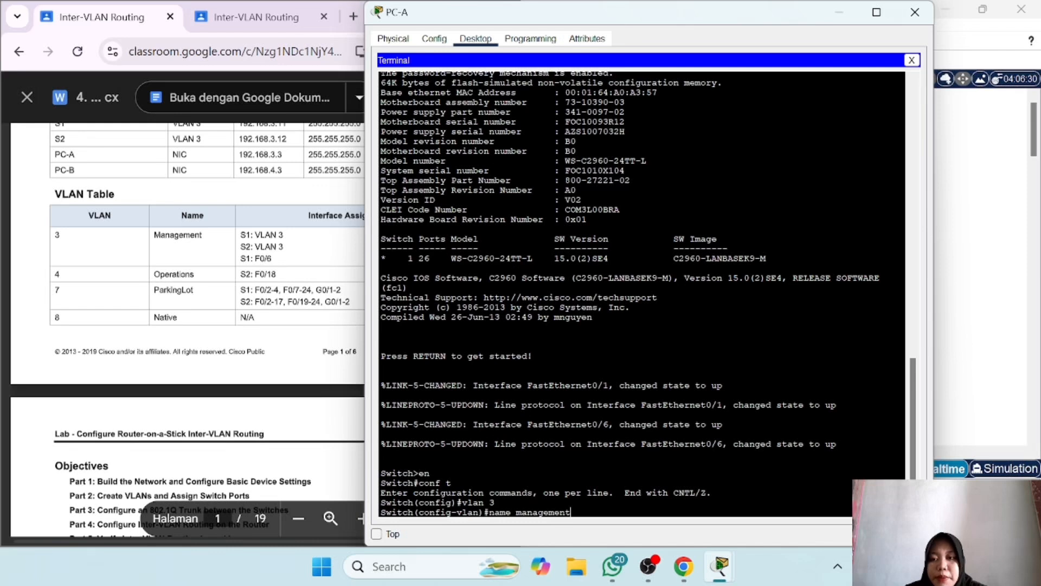
pyautogui.press('Return')
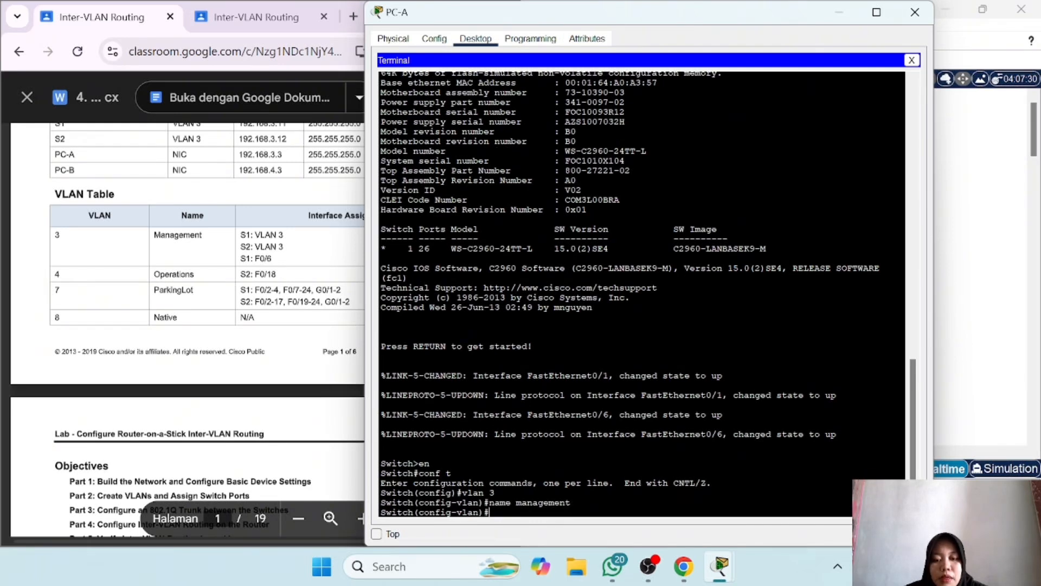
# Step: Create VLAN 4 on S1 and name it operations
pyautogui.write('v')
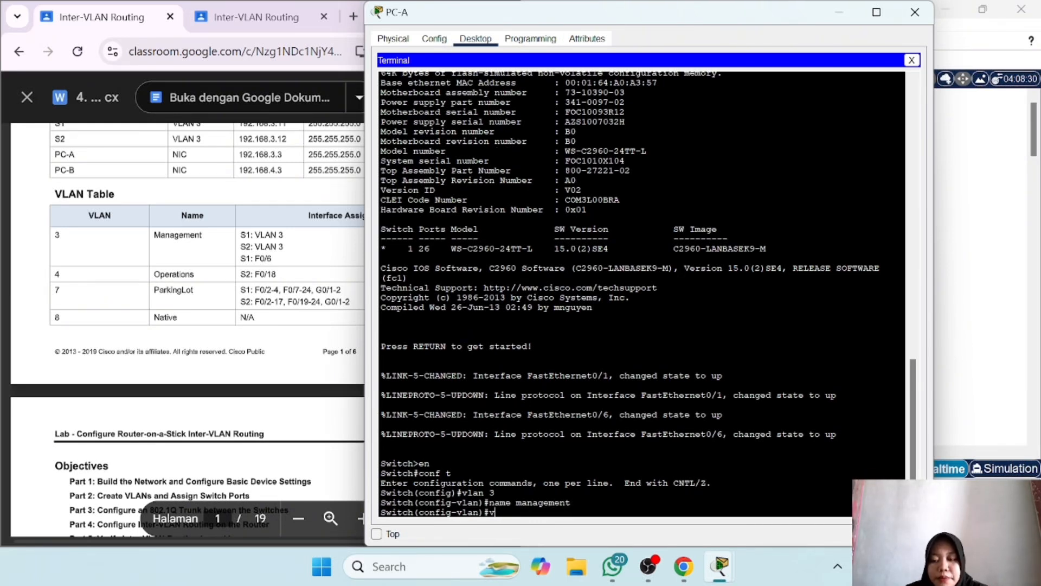
pyautogui.write('lan 7')
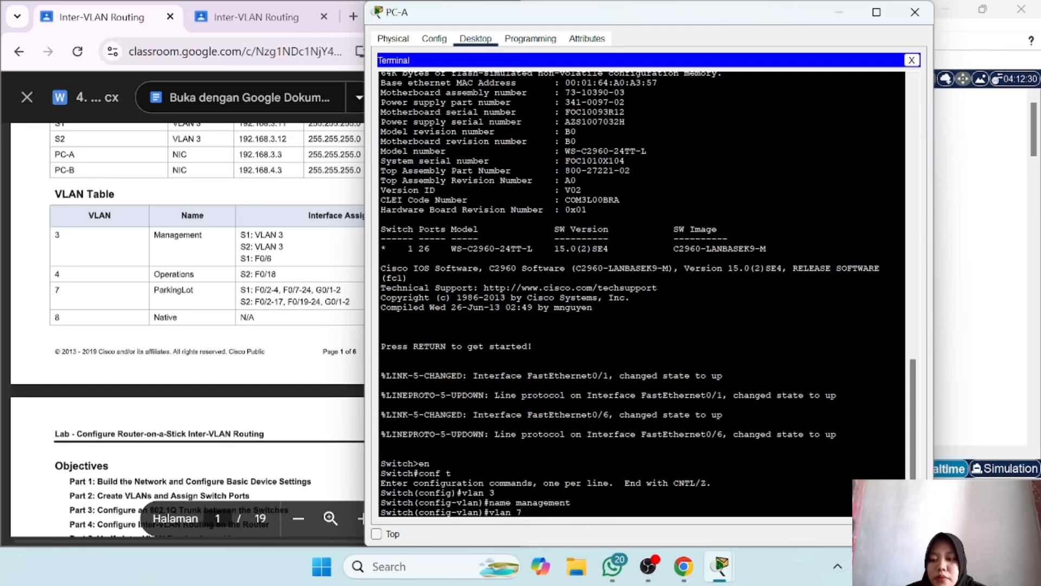
pyautogui.press('BackSpace')
pyautogui.press('BackSpace')
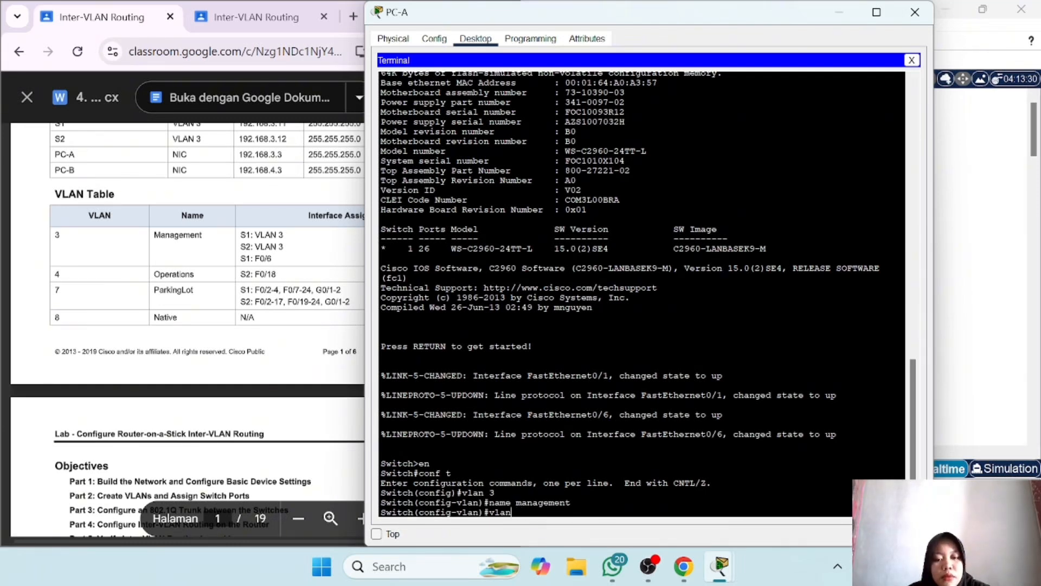
pyautogui.write('4')
pyautogui.press('Return')
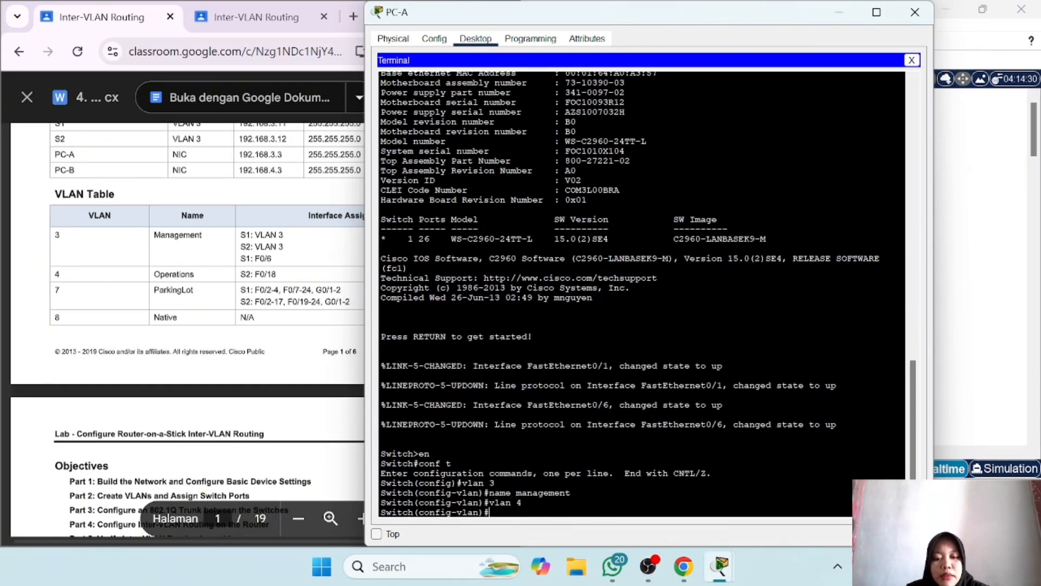
pyautogui.write('name ')
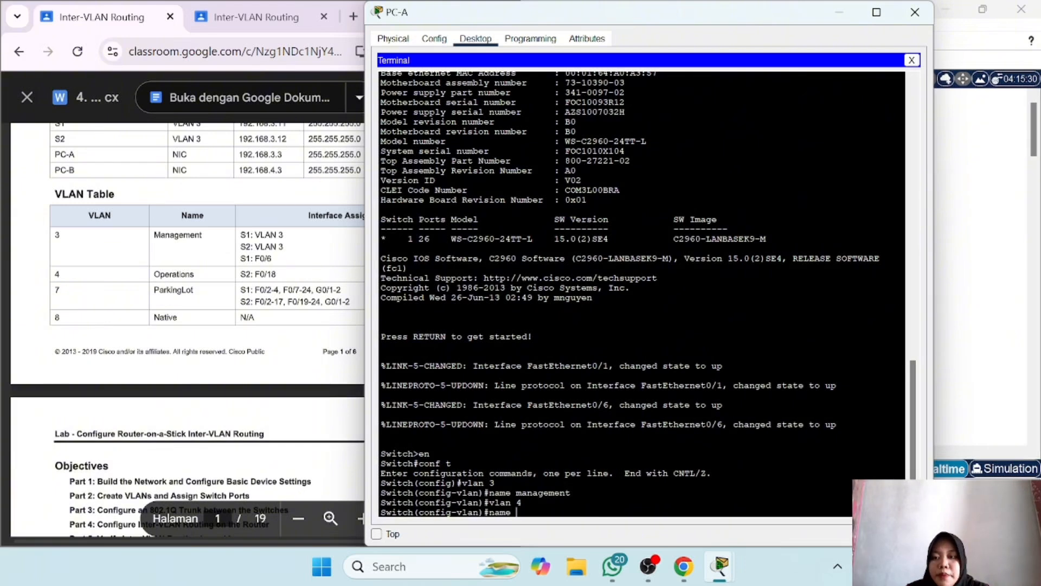
pyautogui.write('operations')
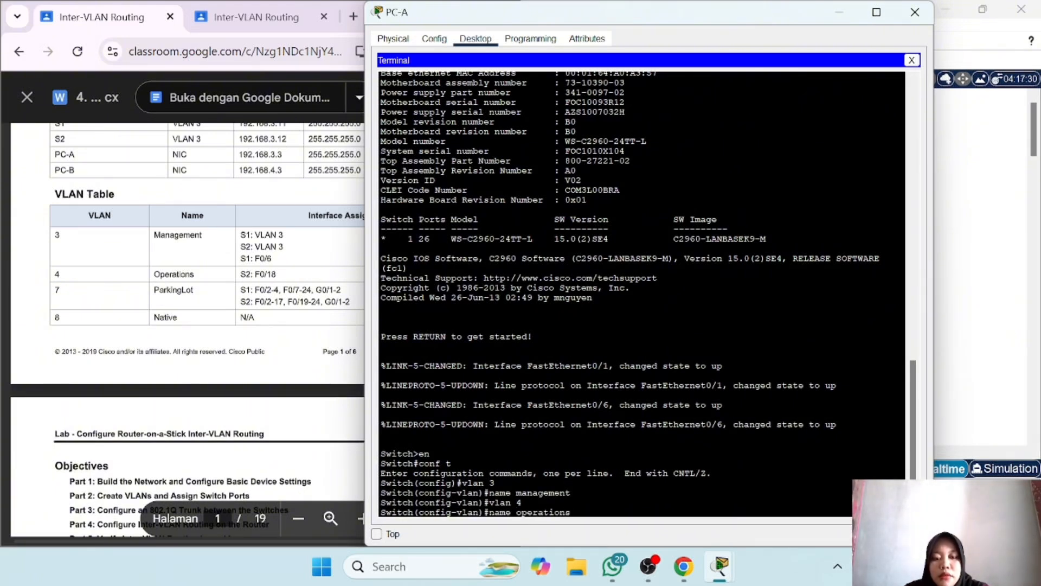
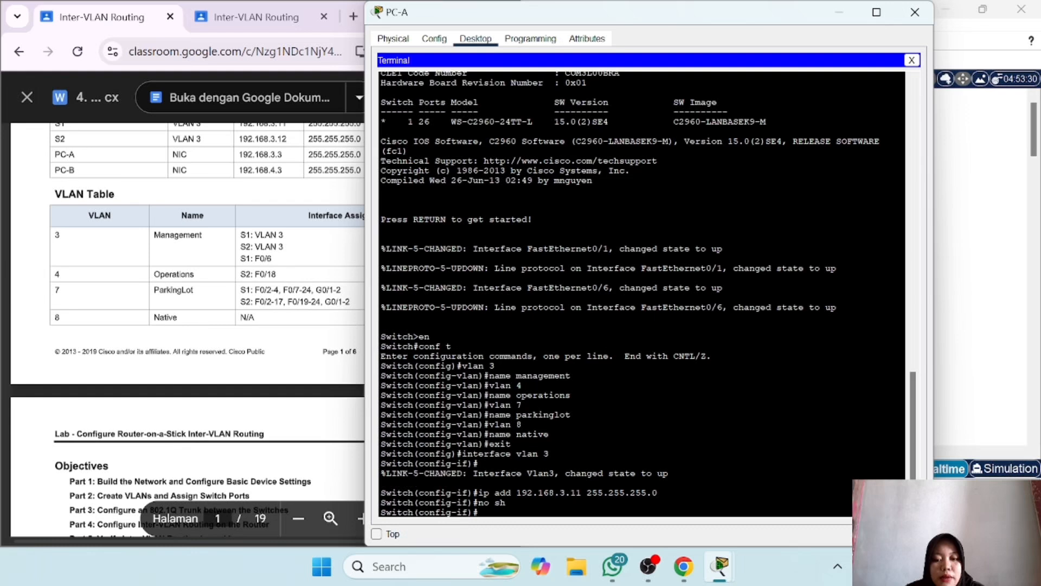
# Step: Leave S1's VLAN 3 interface configuration and set the switch's default gateway to 192.168.3.1 from the lab's addressing table
pyautogui.write('exi')
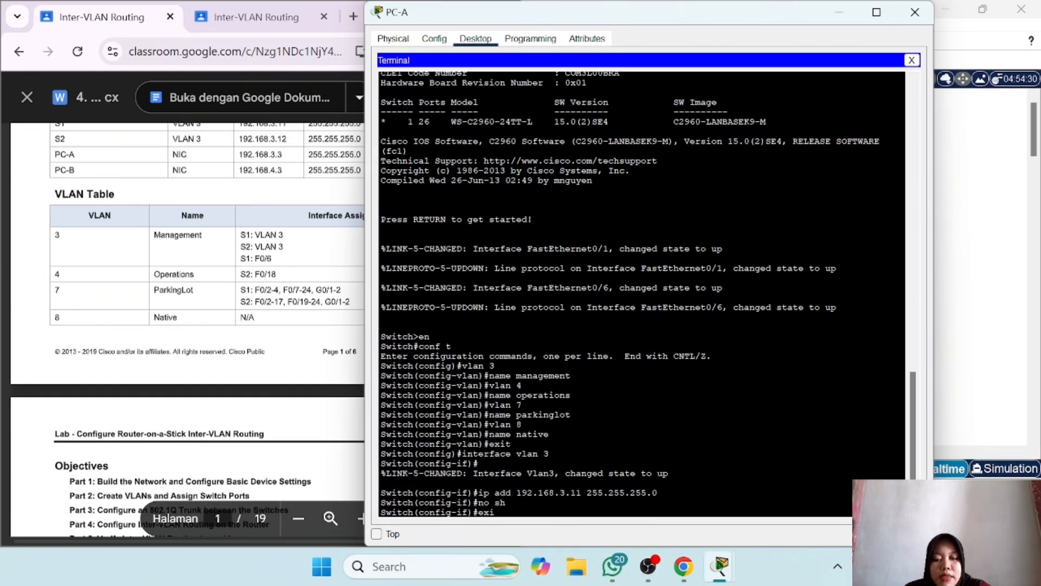
pyautogui.write('t')
pyautogui.press('Return')
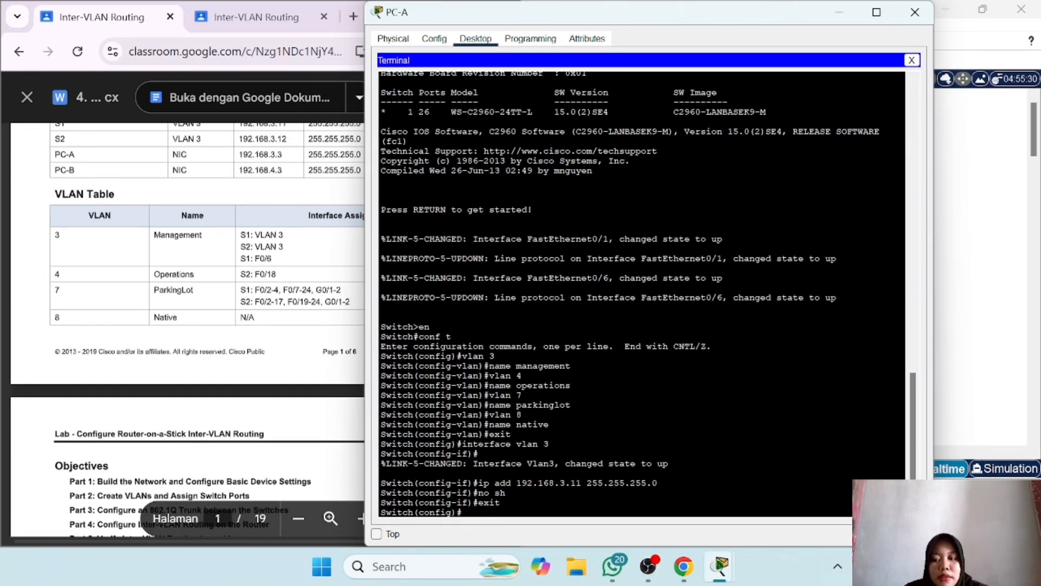
pyautogui.write('i')
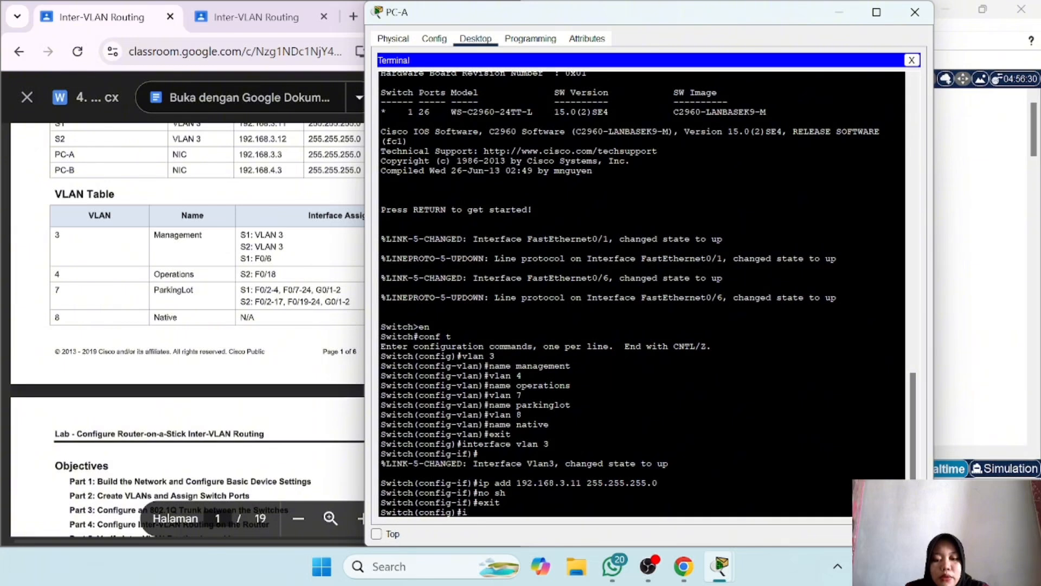
pyautogui.write('p defaul')
pyautogui.press('Tab')
pyautogui.press('Left')
pyautogui.press('Left')
pyautogui.press('Left')
pyautogui.press('BackSpace')
pyautogui.write('-')
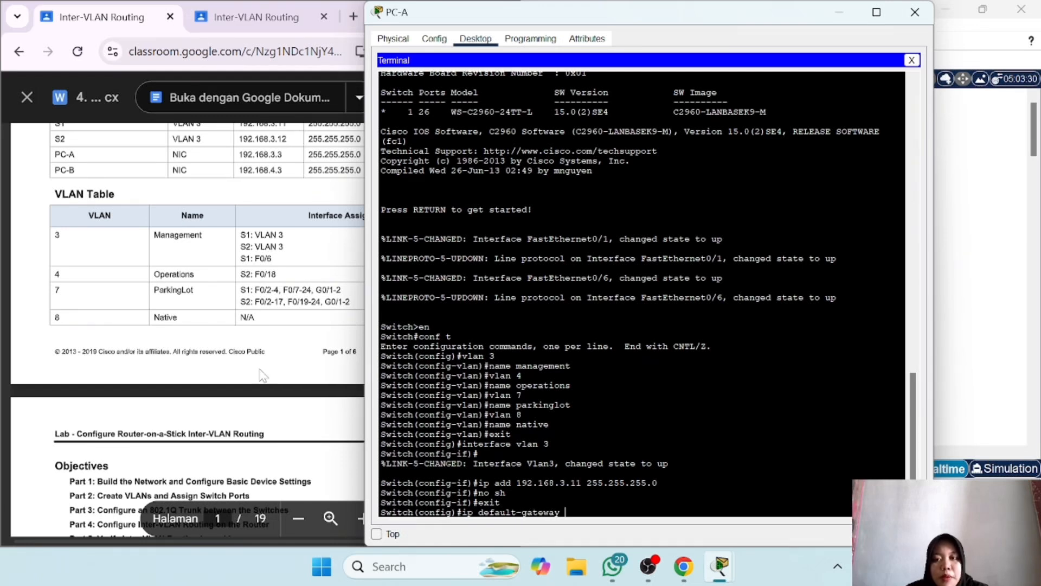
pyautogui.scroll(3, 187, 326)
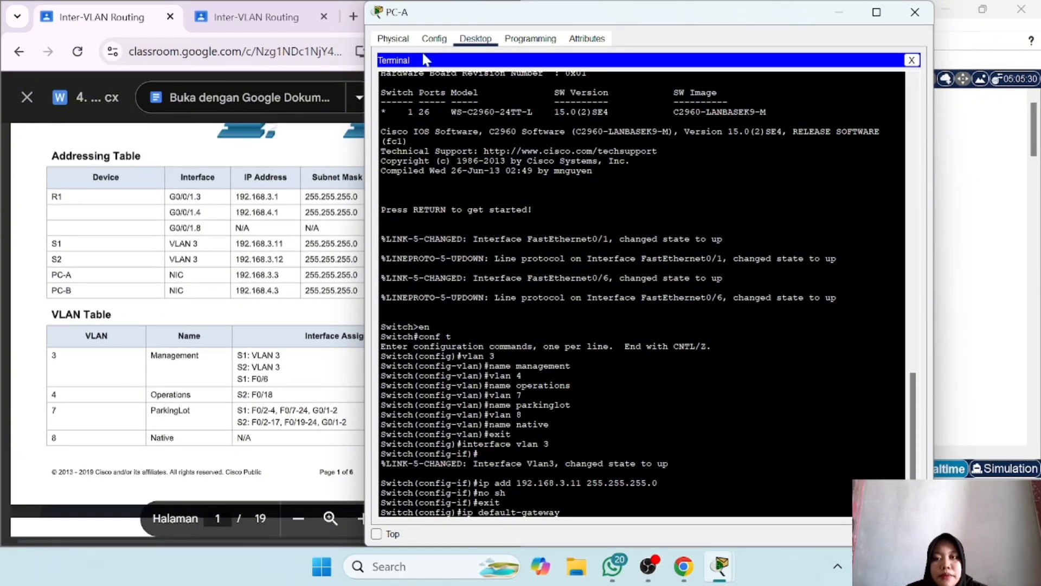
pyautogui.moveTo(654, 21); pyautogui.dragTo(730, 42)
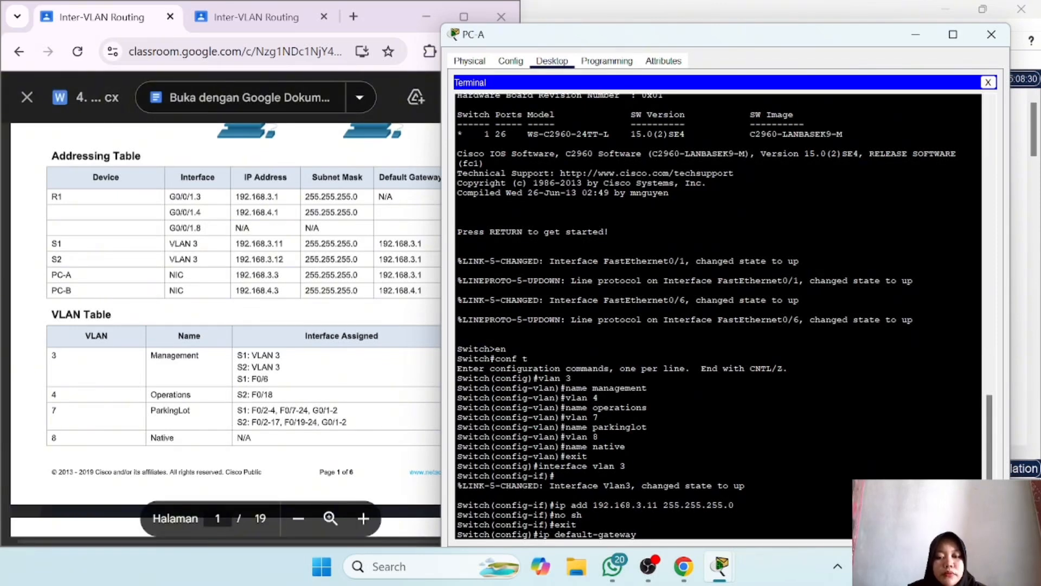
pyautogui.write('192')
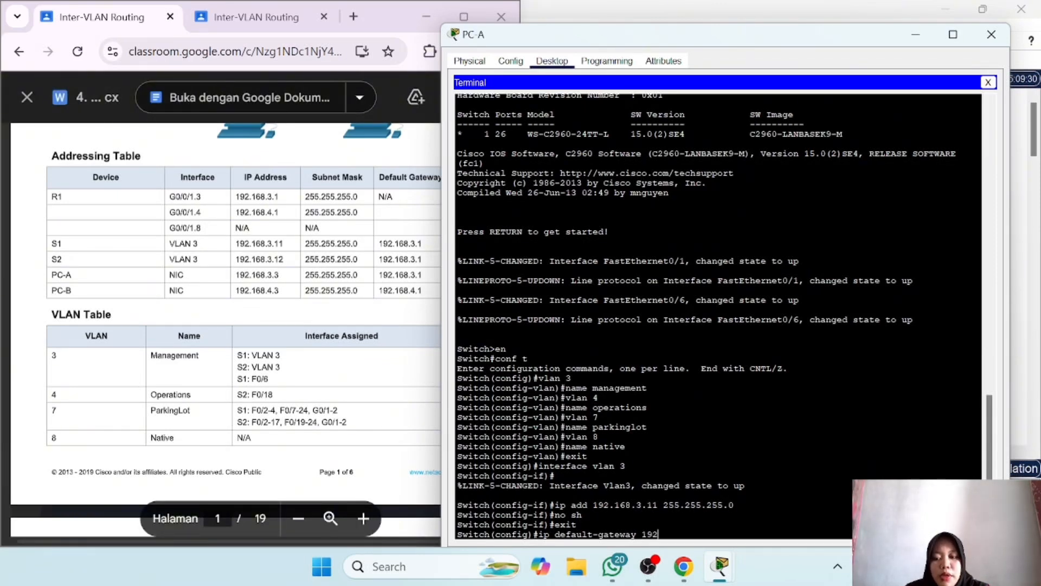
pyautogui.write('.168.3.1')
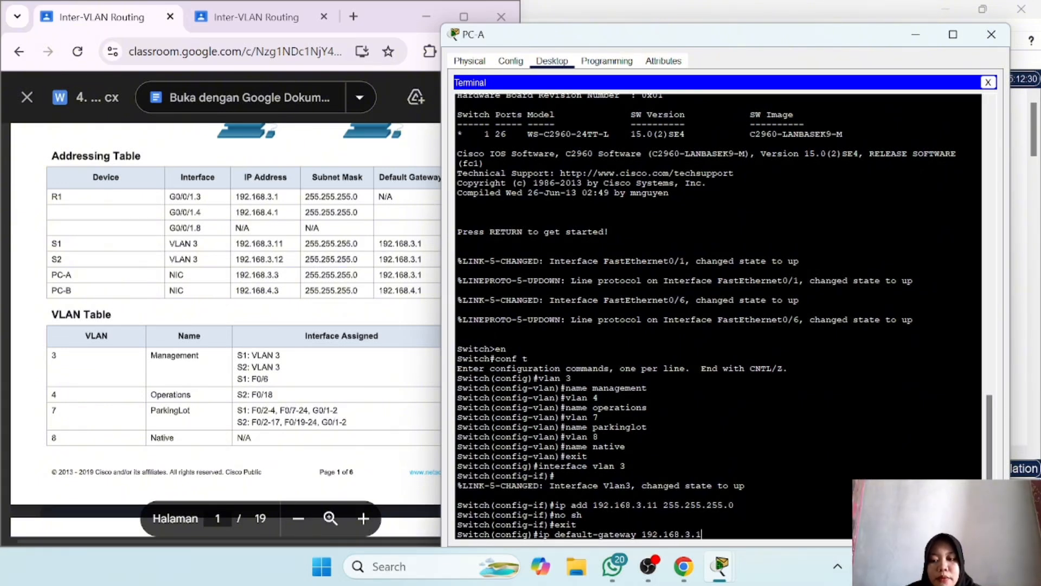
pyautogui.press('Return')
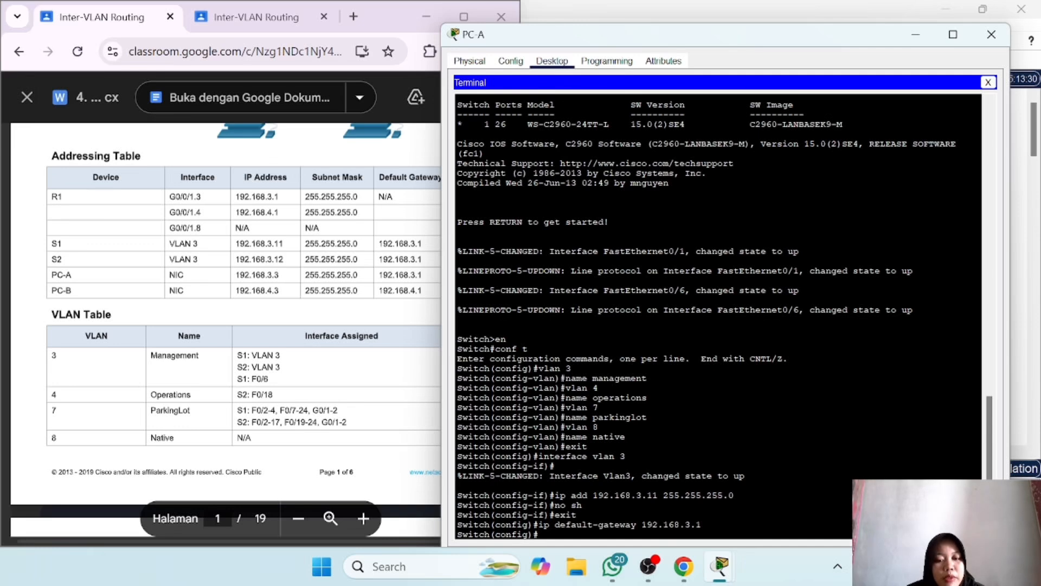
# Step: Set the S1 interface range f0/2-4, f0/7-24, g0/1-2 to access mode
pyautogui.write('interdace')
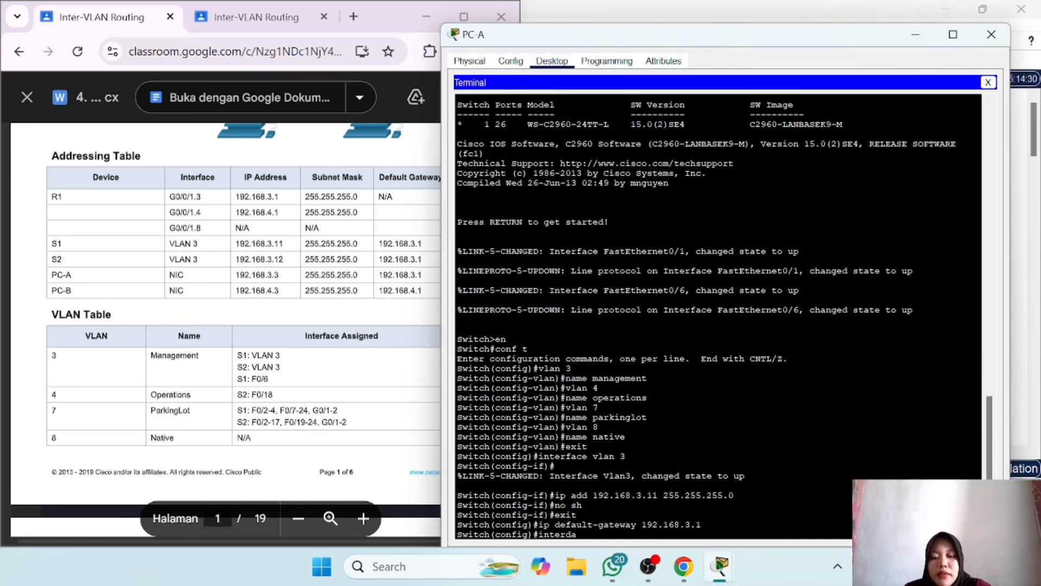
pyautogui.press('BackSpace')
pyautogui.press('BackSpace')
pyautogui.press('BackSpace')
pyautogui.press('BackSpace')
pyautogui.write('face r')
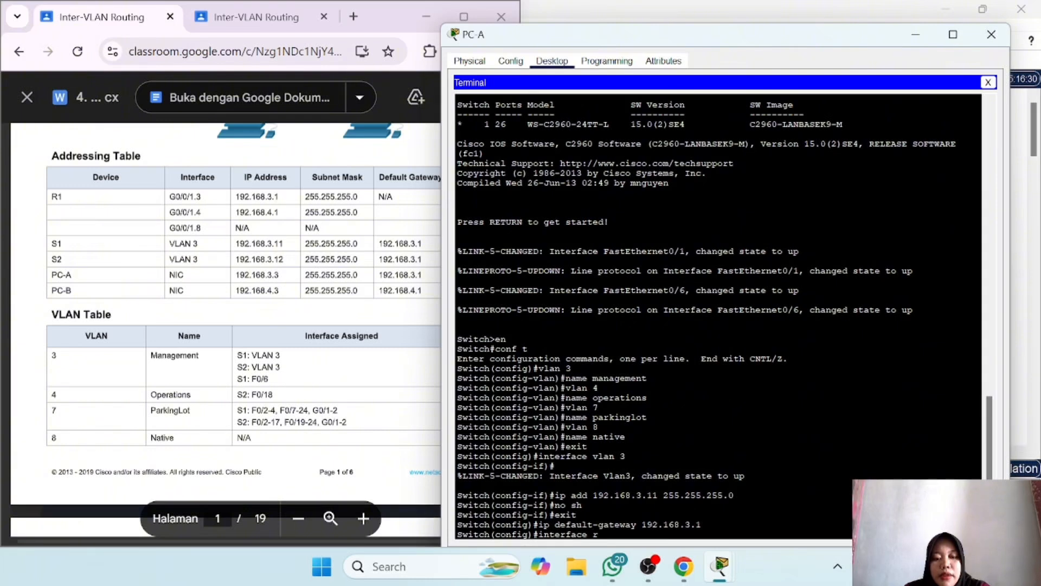
pyautogui.write('ange f0/2-4, f0')
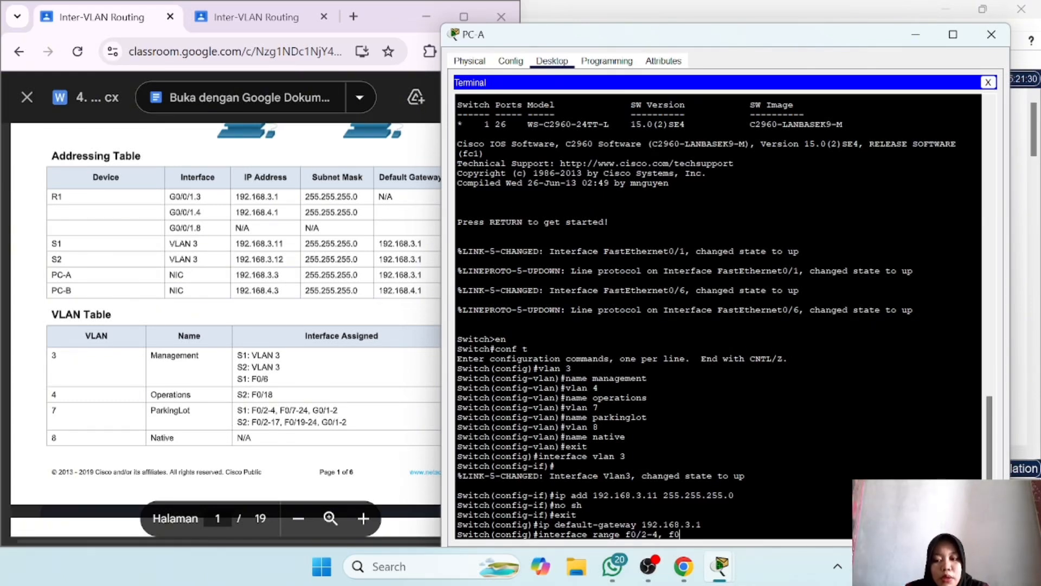
pyautogui.write('/7')
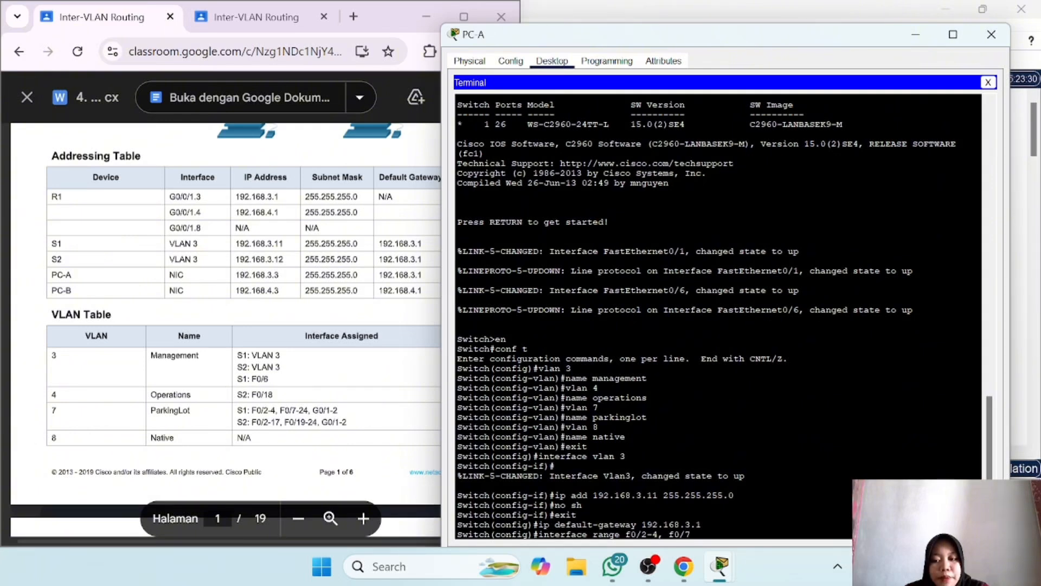
pyautogui.write('-24')
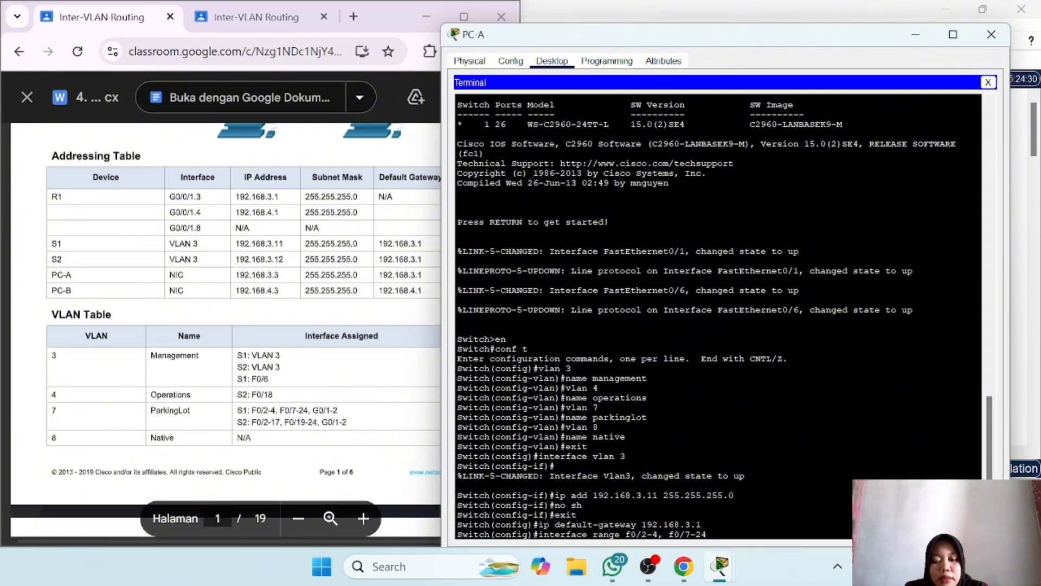
pyautogui.write(', g0/1-2')
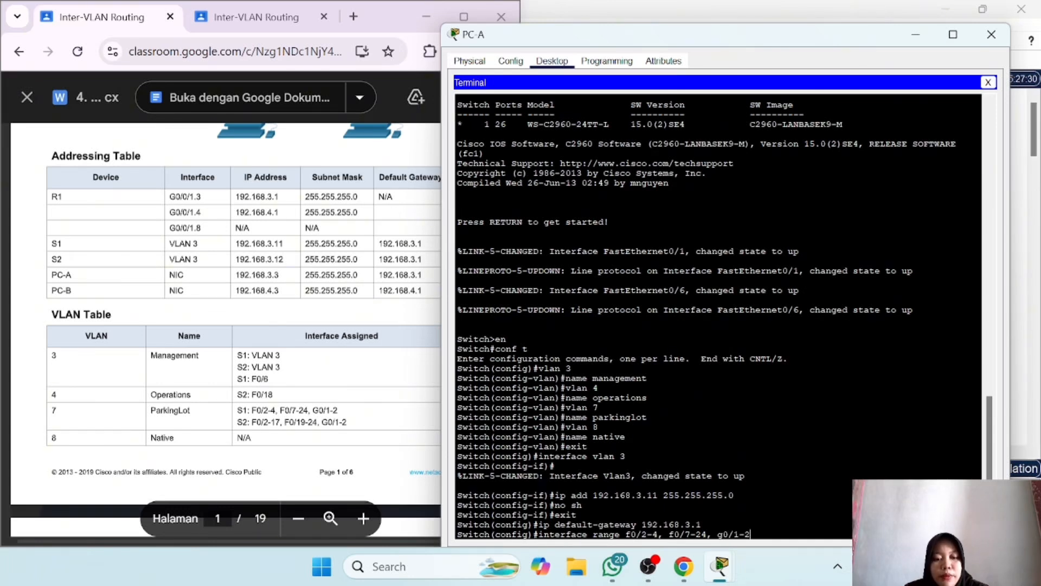
pyautogui.press('Return')
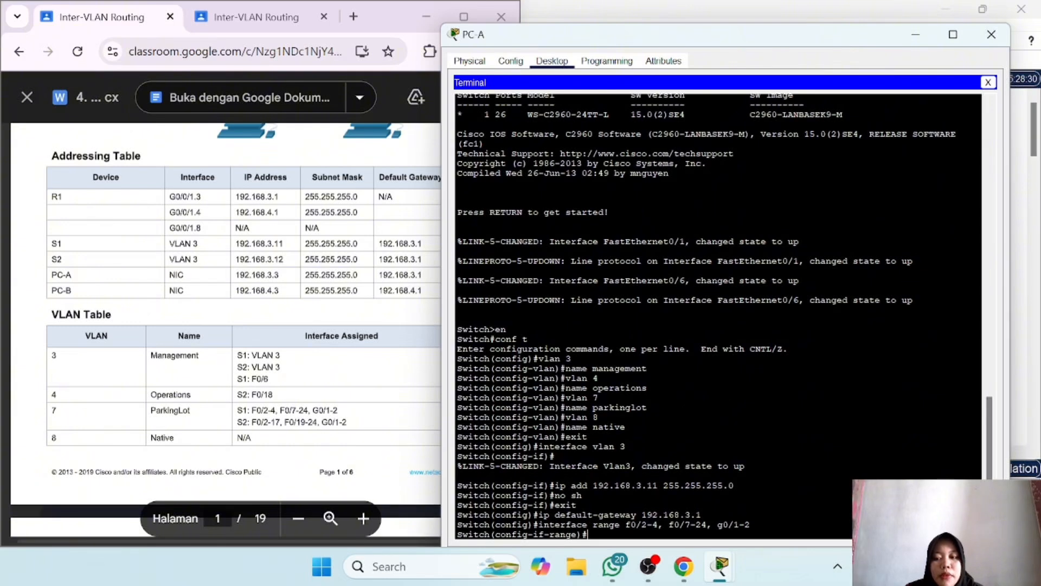
pyautogui.write('switch')
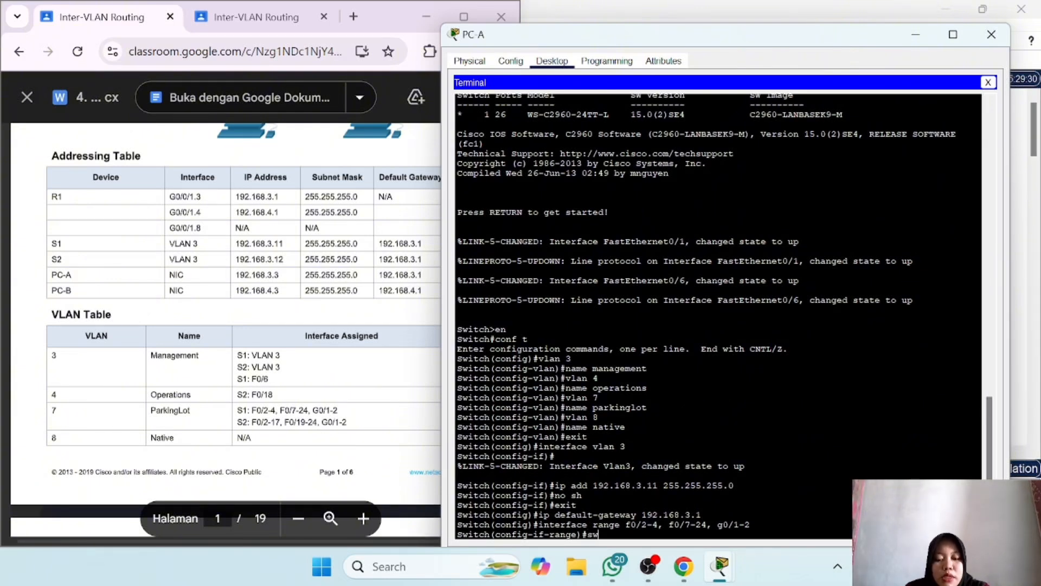
pyautogui.write('port')
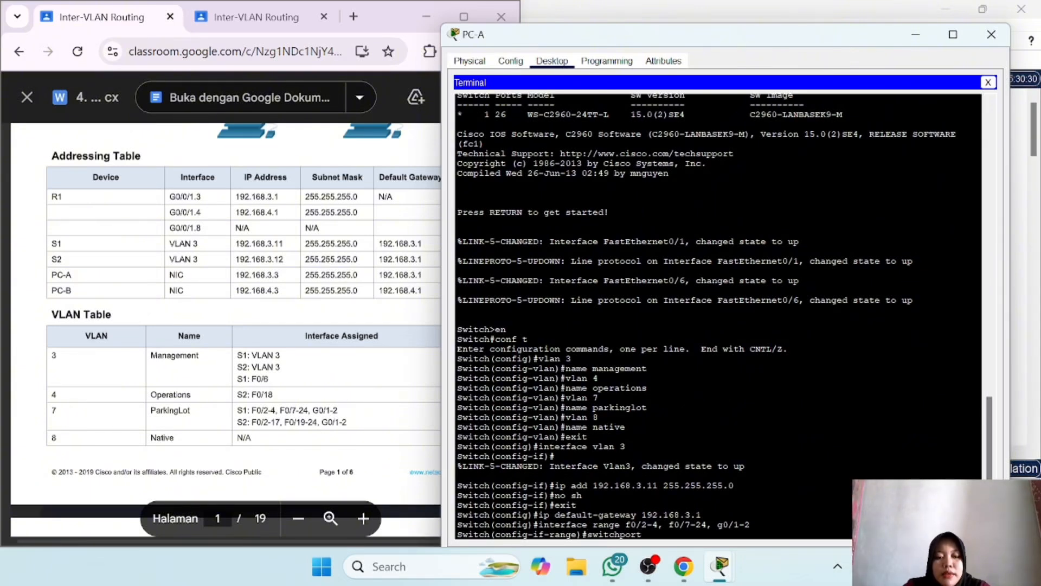
pyautogui.write(' mode access')
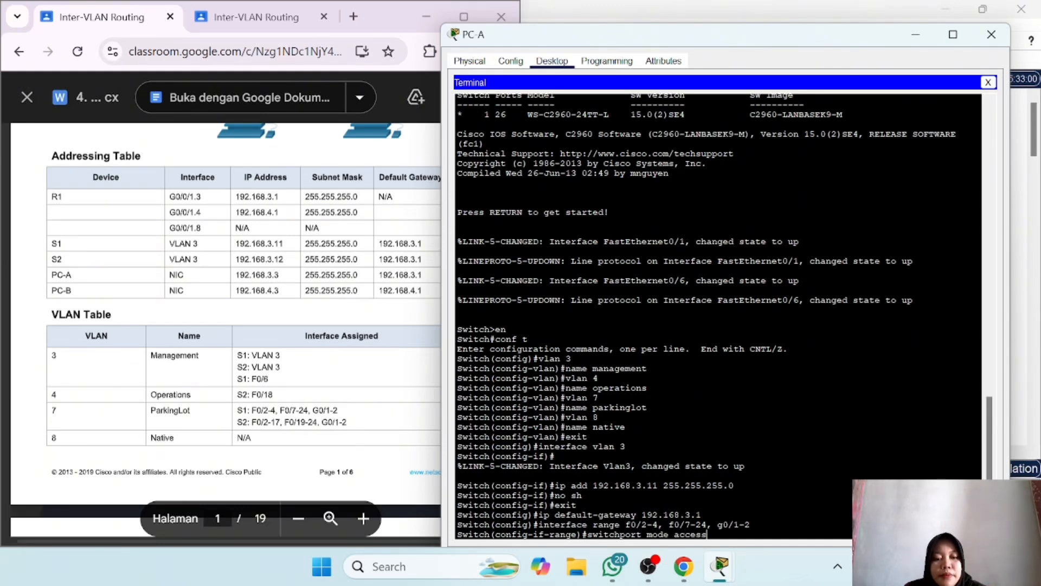
pyautogui.press('Return')
# Step: Assign the selected range of unused S1 ports to access VLAN 7
pyautogui.write('switc')
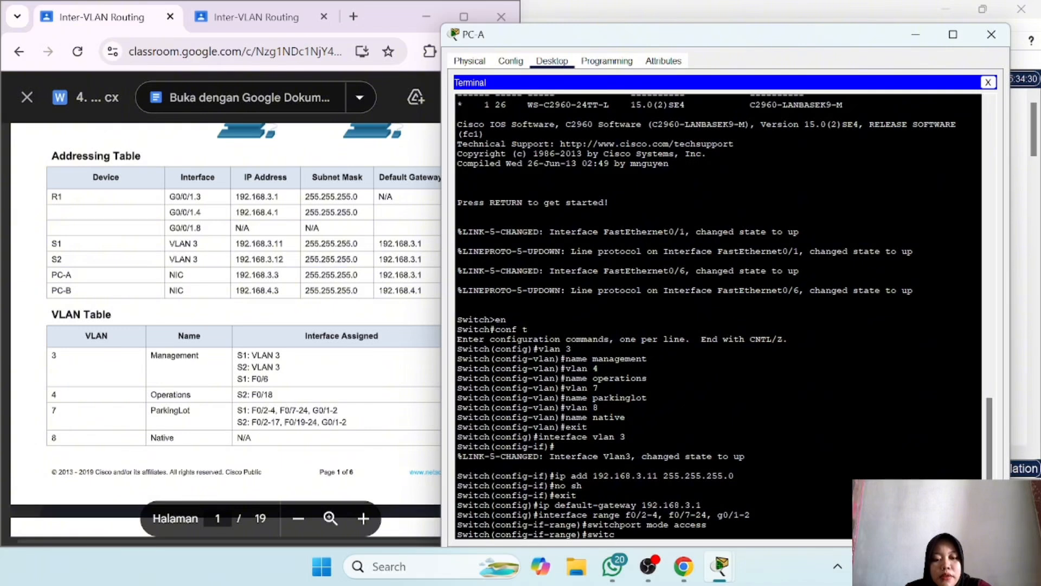
pyautogui.write('hport ac')
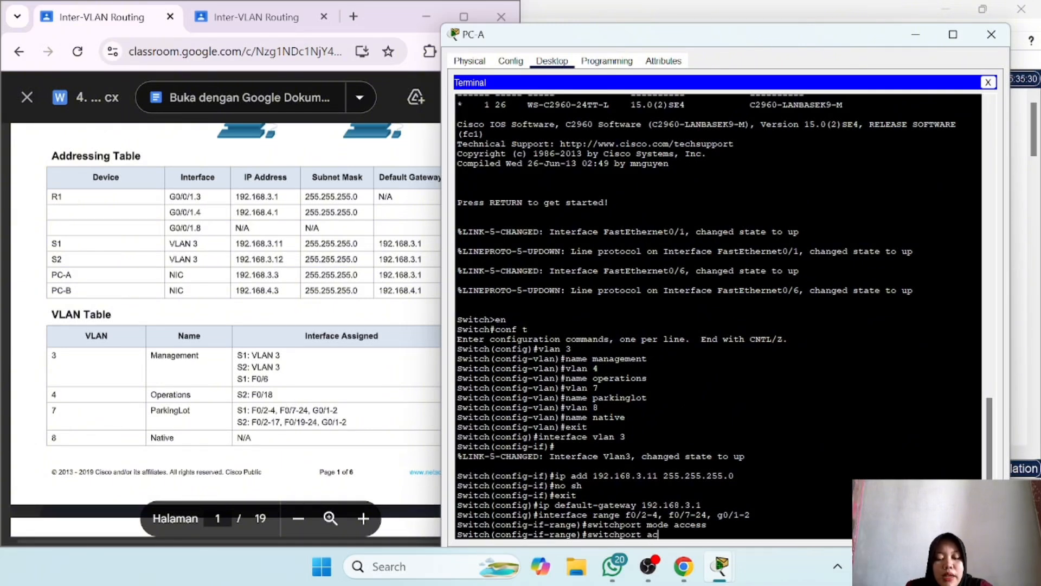
pyautogui.write('cess vlan ')
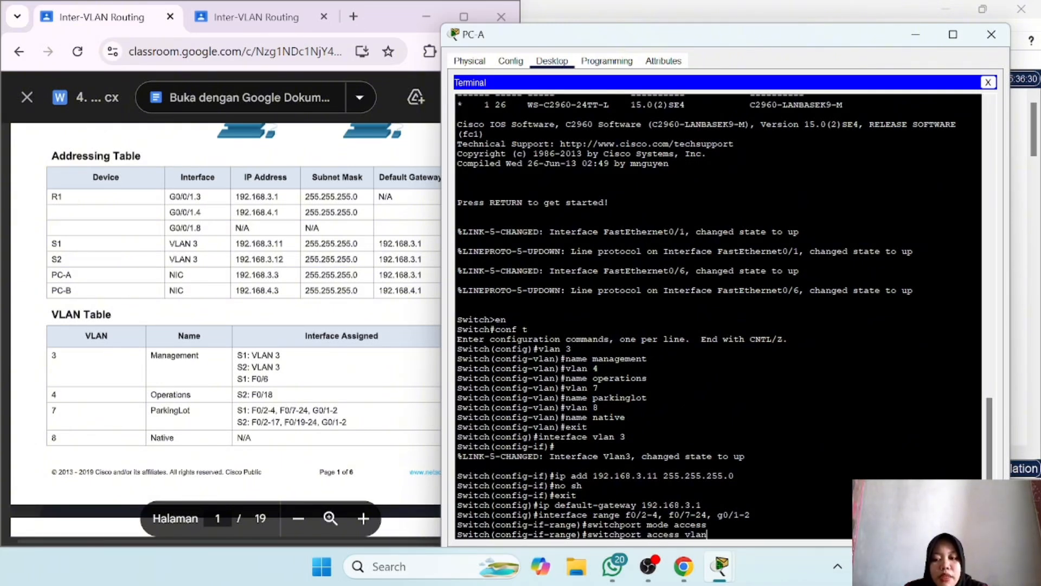
pyautogui.write('7')
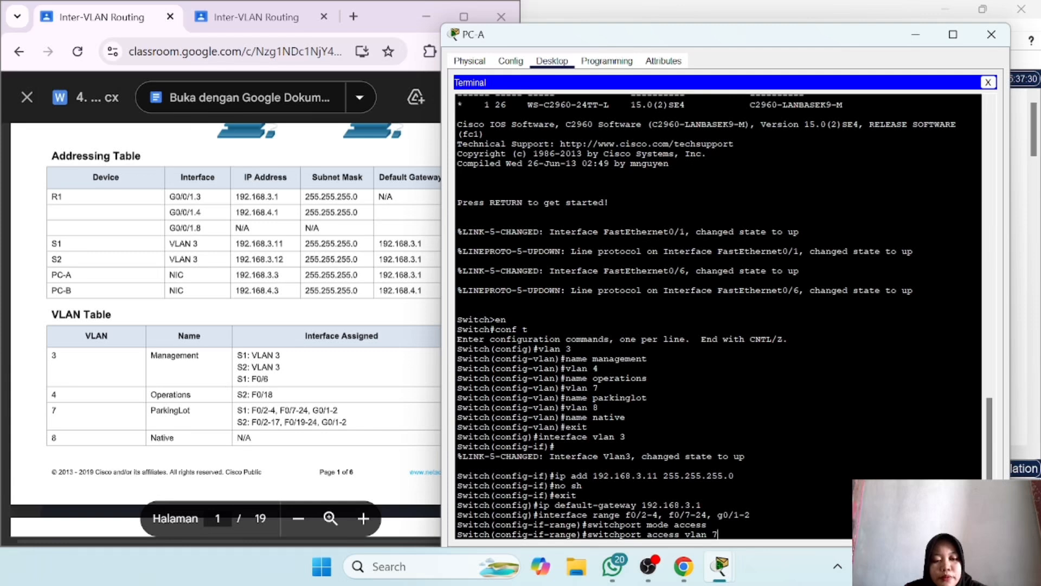
pyautogui.press('Return')
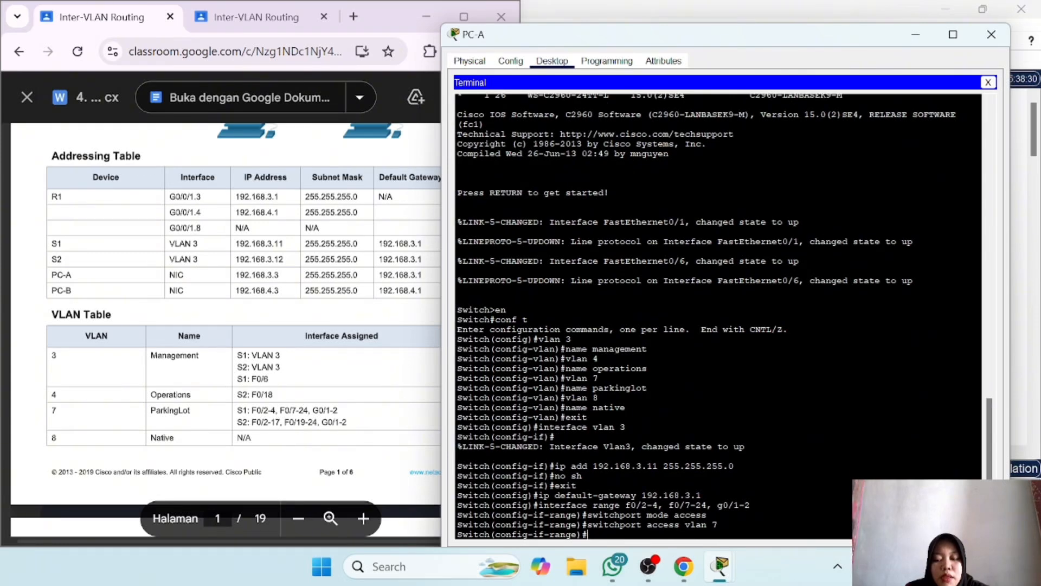
# Step: Shut down the VLAN 7 port range on S1 and return to global configuration mode
pyautogui.write('shutdown')
pyautogui.press('Return')
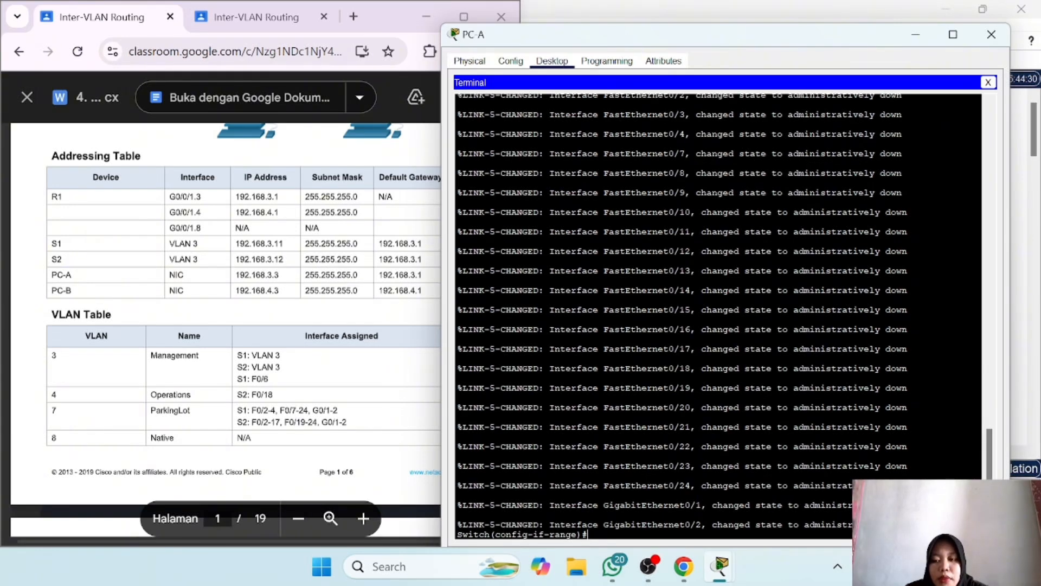
pyautogui.write('exit')
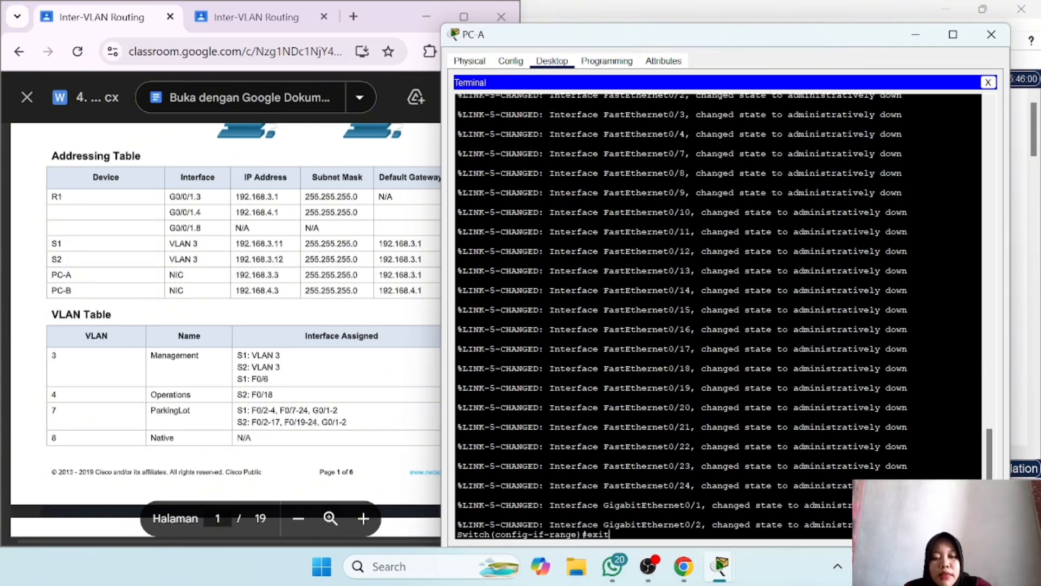
pyautogui.press('Return')
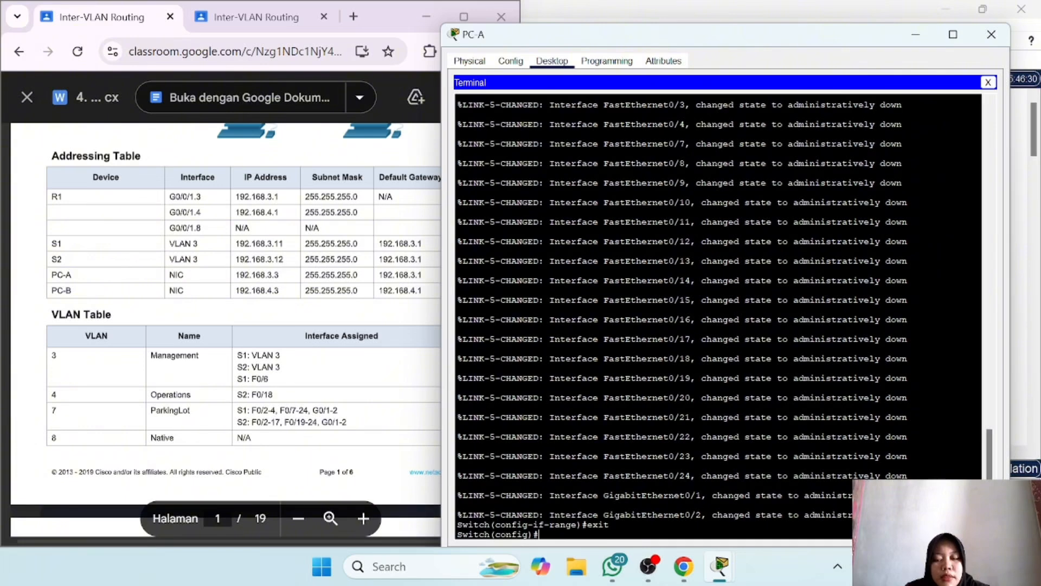
# Step: Configure interface f0/6 on S1 as an access port and assign it to VLAN 3
pyautogui.write('interface')
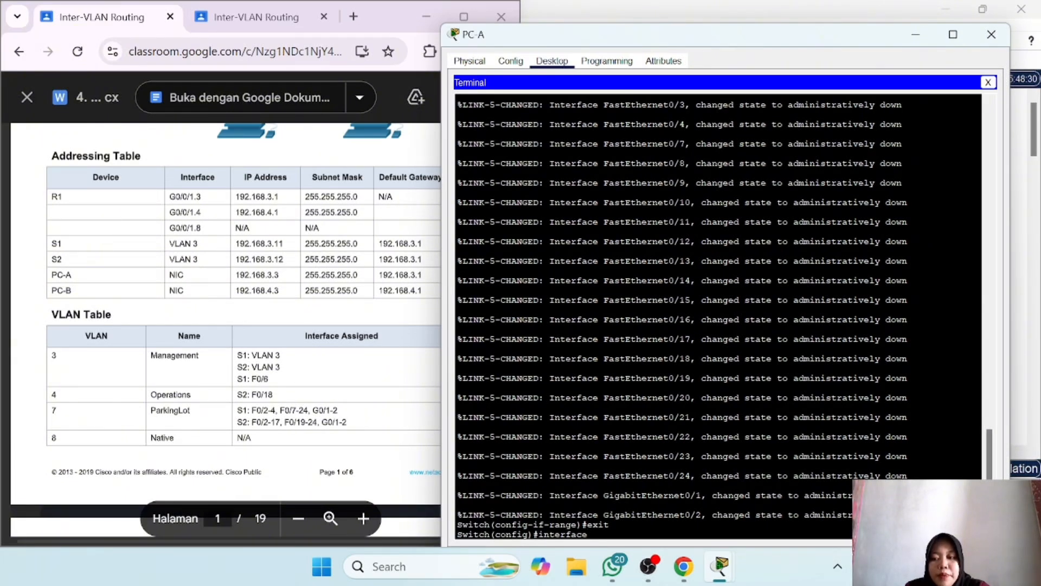
pyautogui.write(' f0/6')
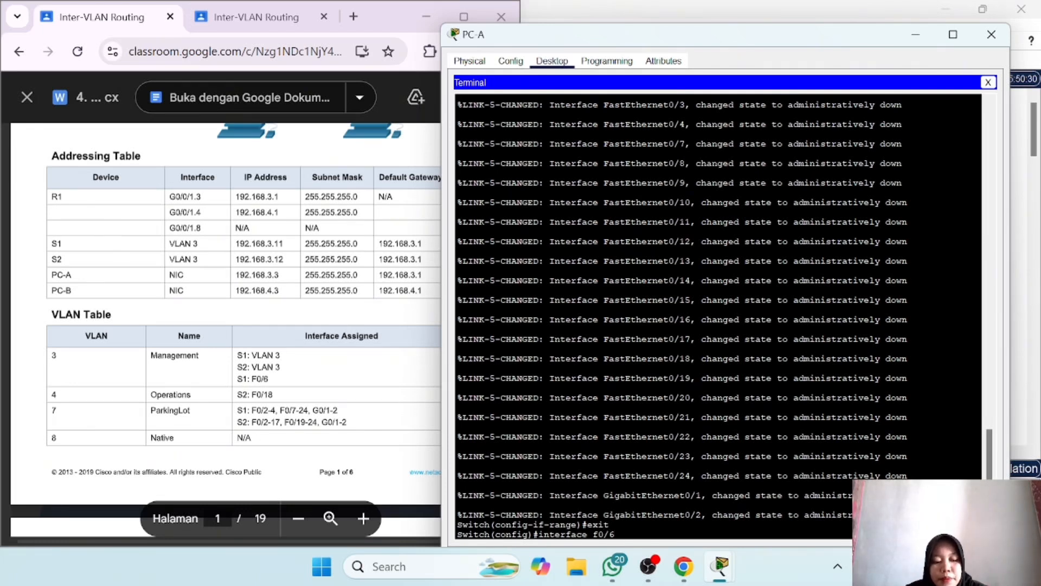
pyautogui.press('Return')
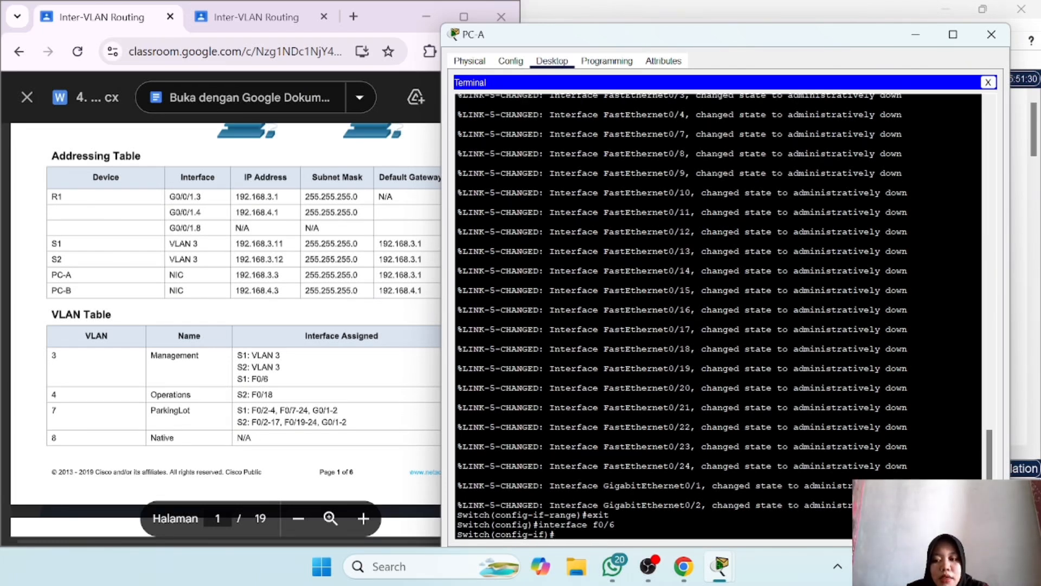
pyautogui.write('switchpo')
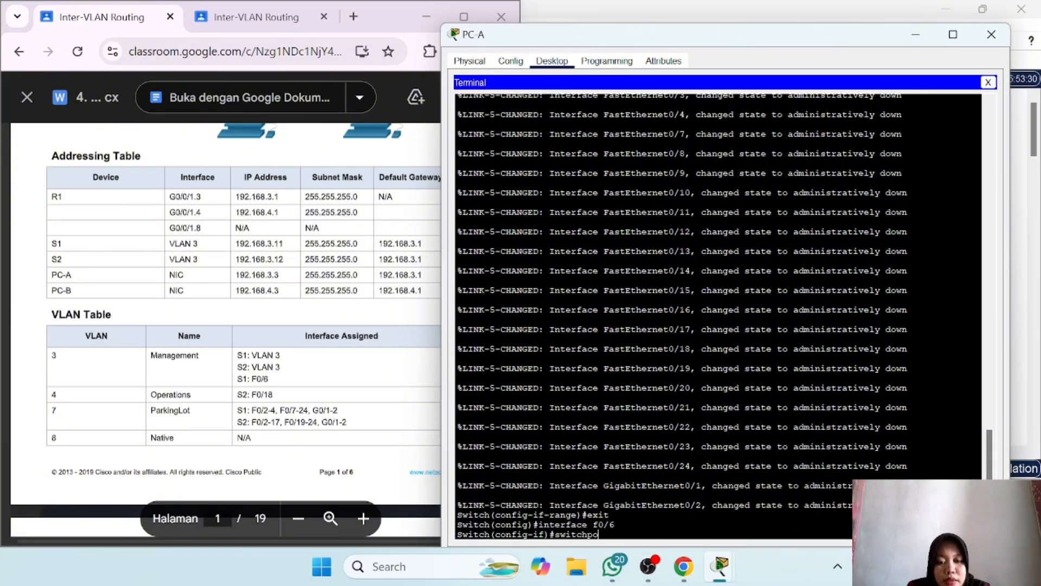
pyautogui.write('rt mode access')
pyautogui.press('Return')
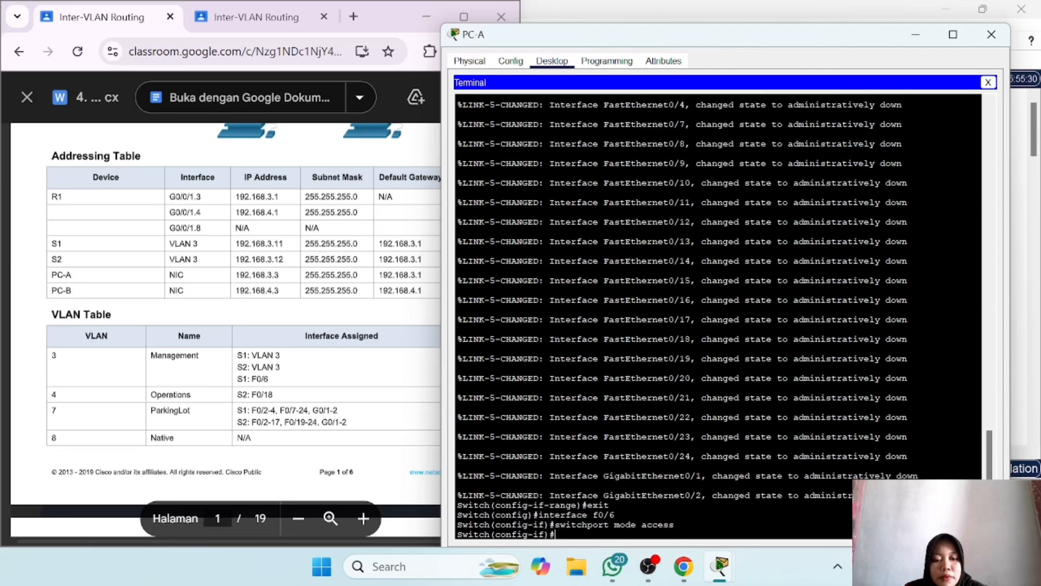
pyautogui.write('switc')
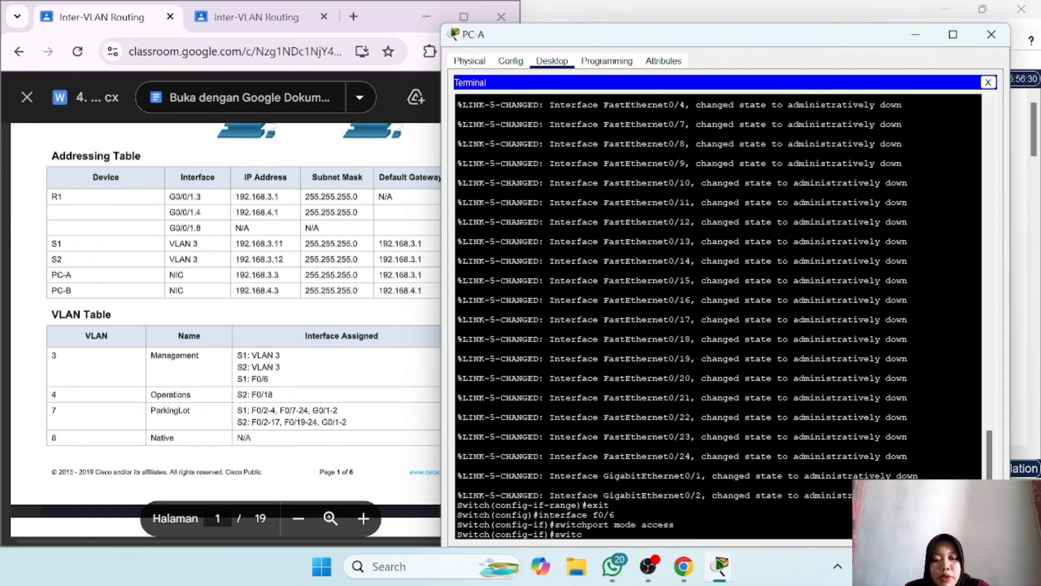
pyautogui.write('hport')
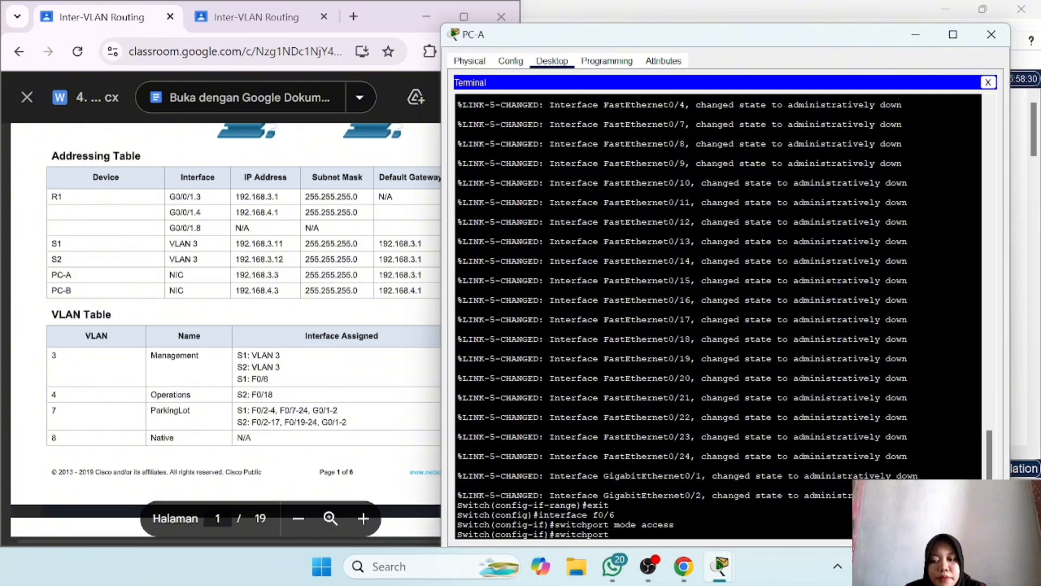
pyautogui.write(' access vlan 3')
pyautogui.press('Return')
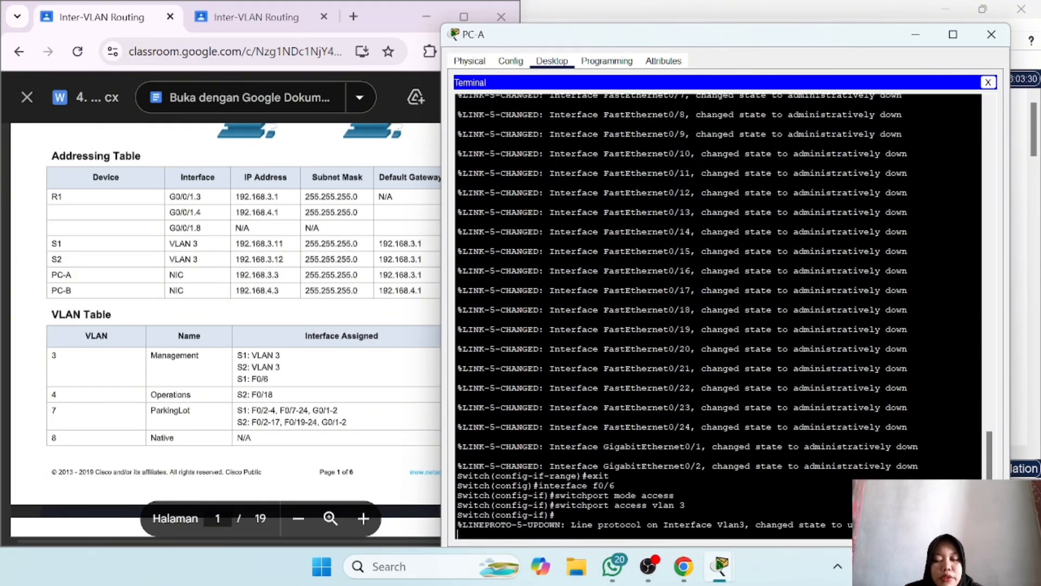
# Step: Leave interface configuration on S1 and return to privileged EXEC mode
pyautogui.press('Return')
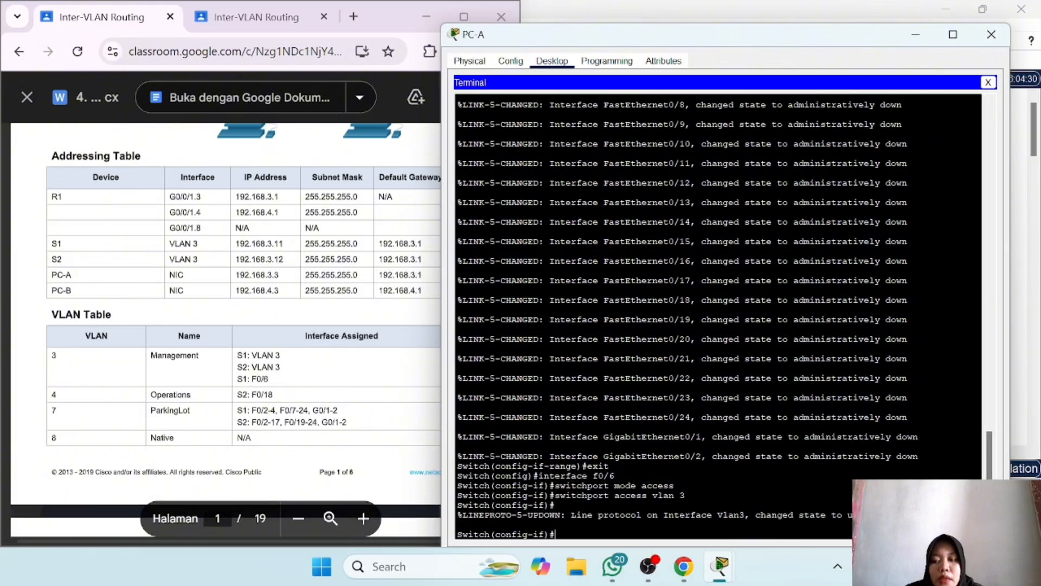
pyautogui.write('end')
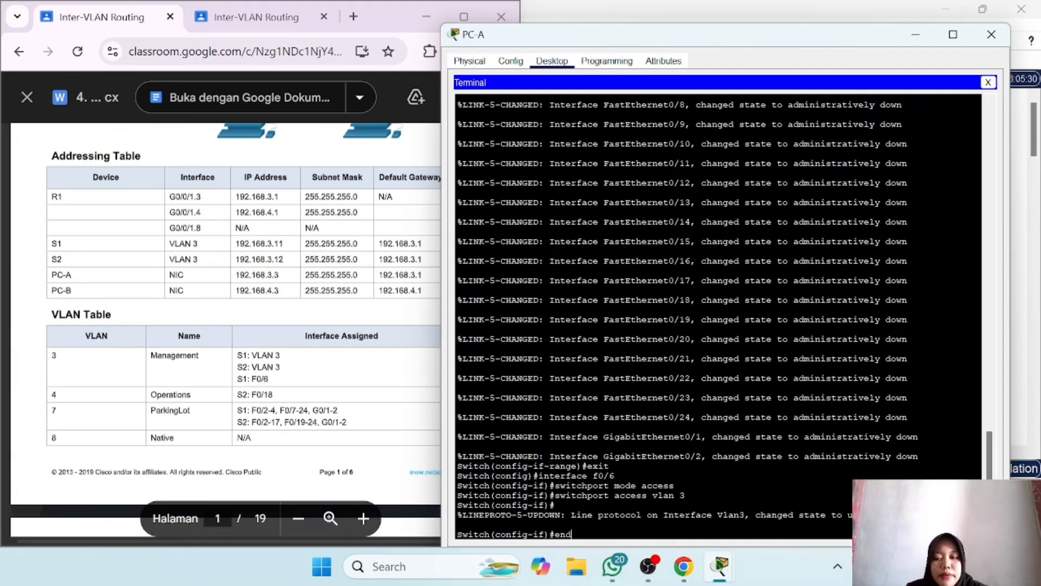
pyautogui.press('Return')
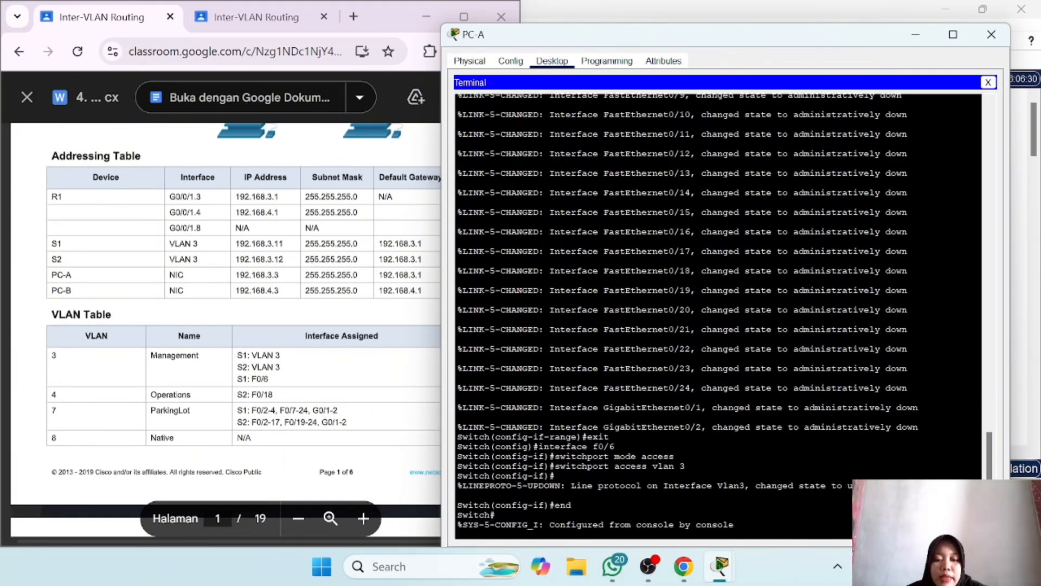
pyautogui.press('Return')
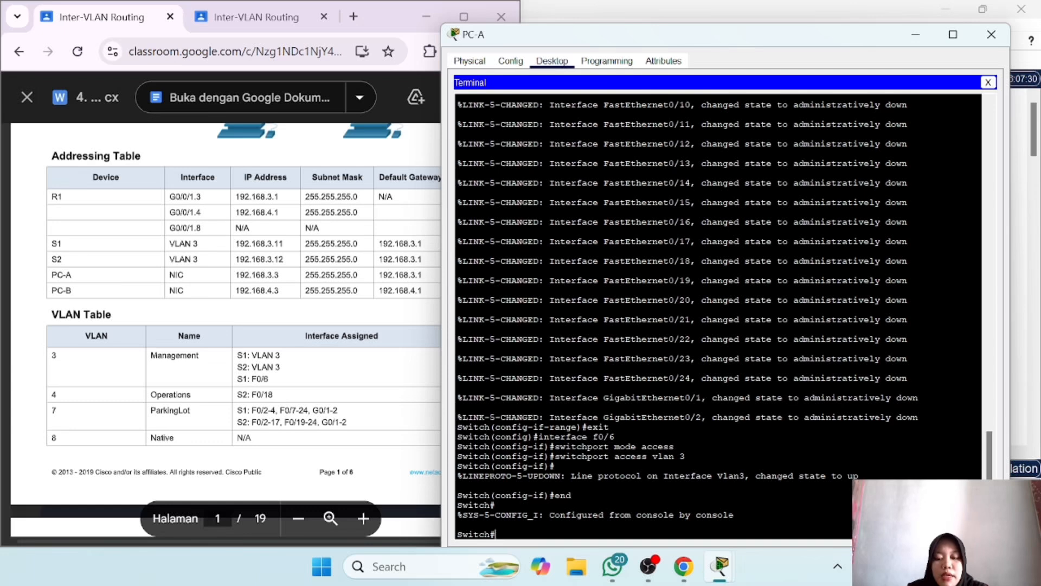
# Step: Display the brief VLAN summary on S1 and check its port assignments, including the management VLAN 3 row
pyautogui.write('sho')
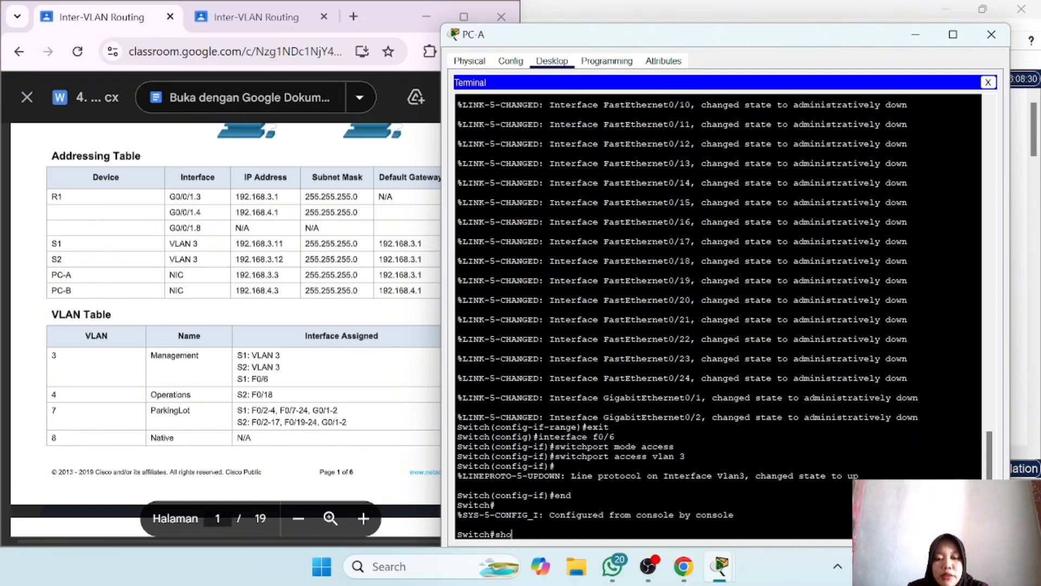
pyautogui.write('w vla')
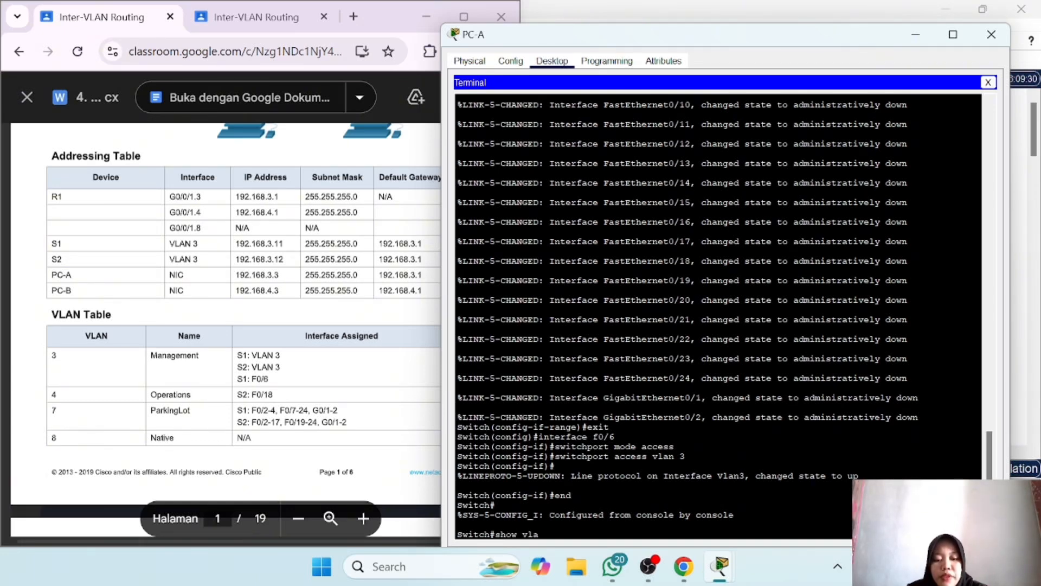
pyautogui.write('n brief')
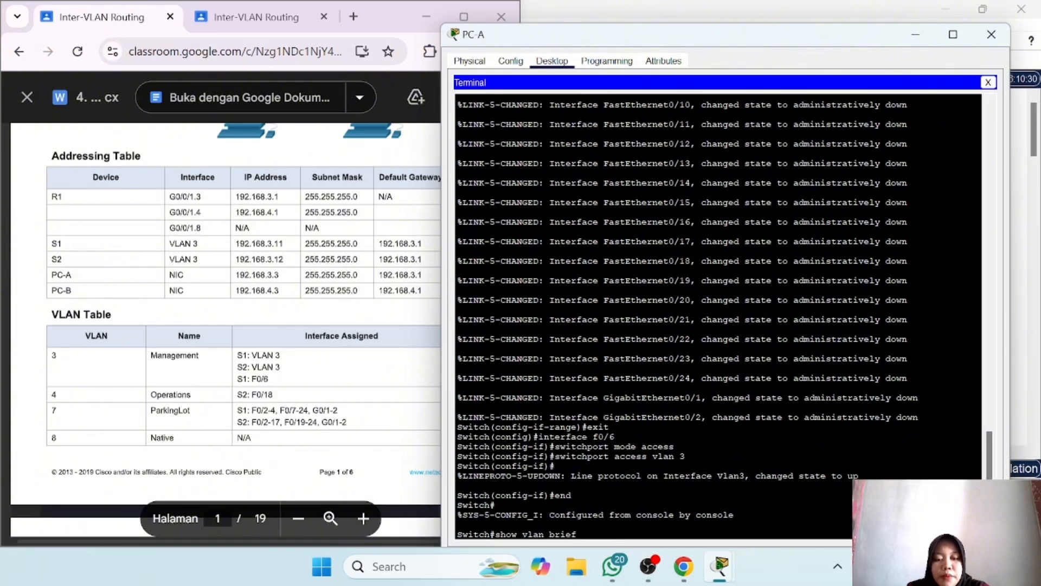
pyautogui.press('Return')
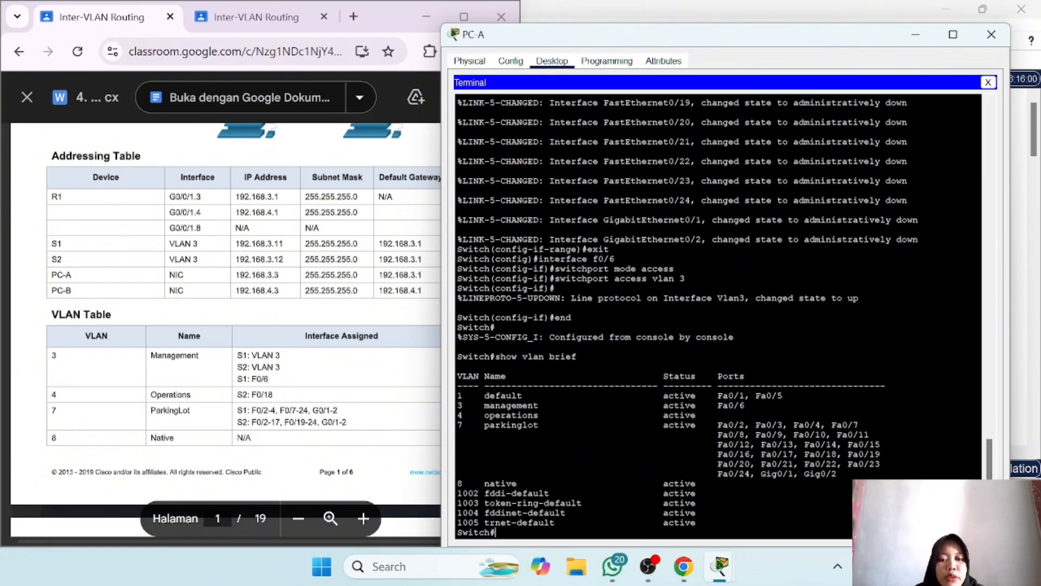
pyautogui.scroll(5, 718, 317)
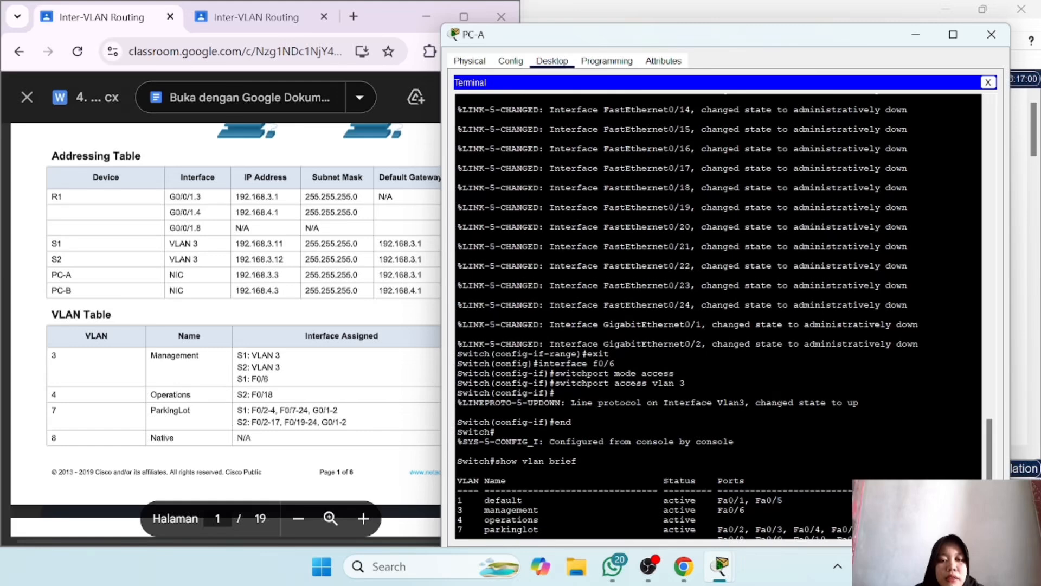
pyautogui.scroll(-3, 719, 317)
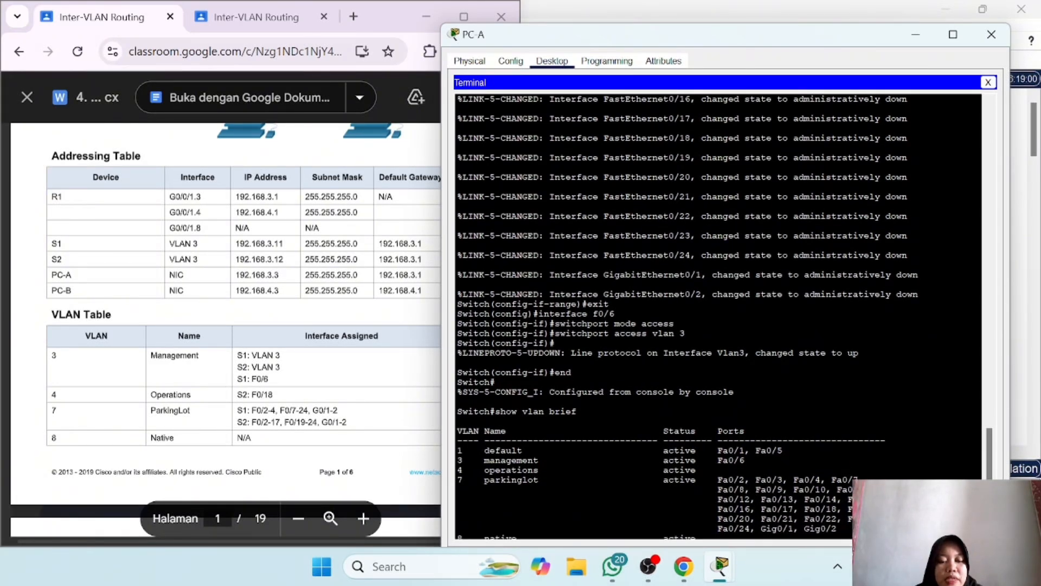
pyautogui.moveTo(745, 460); pyautogui.dragTo(455, 467)
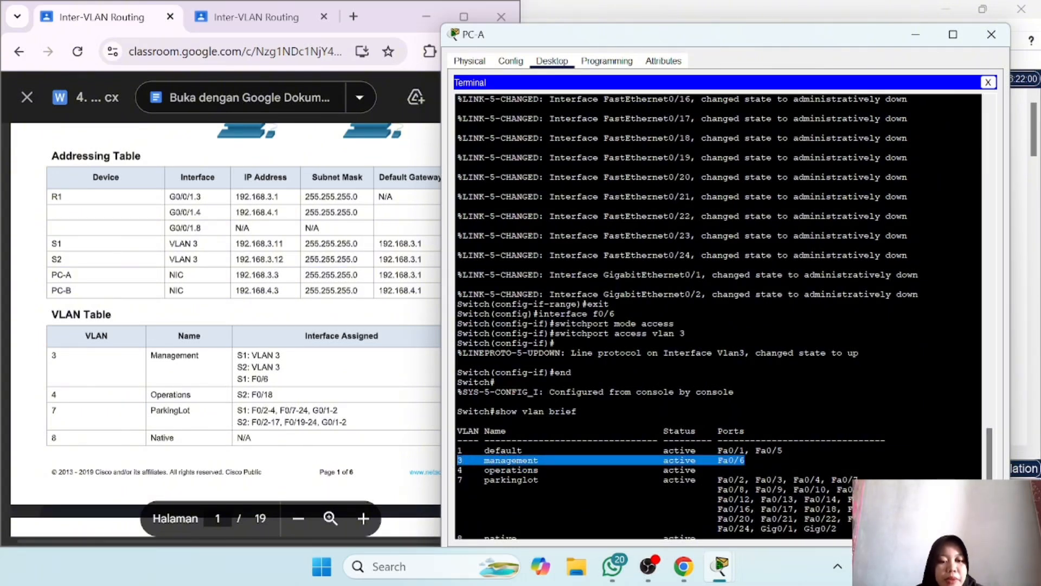
pyautogui.scroll(-3, 718, 317)
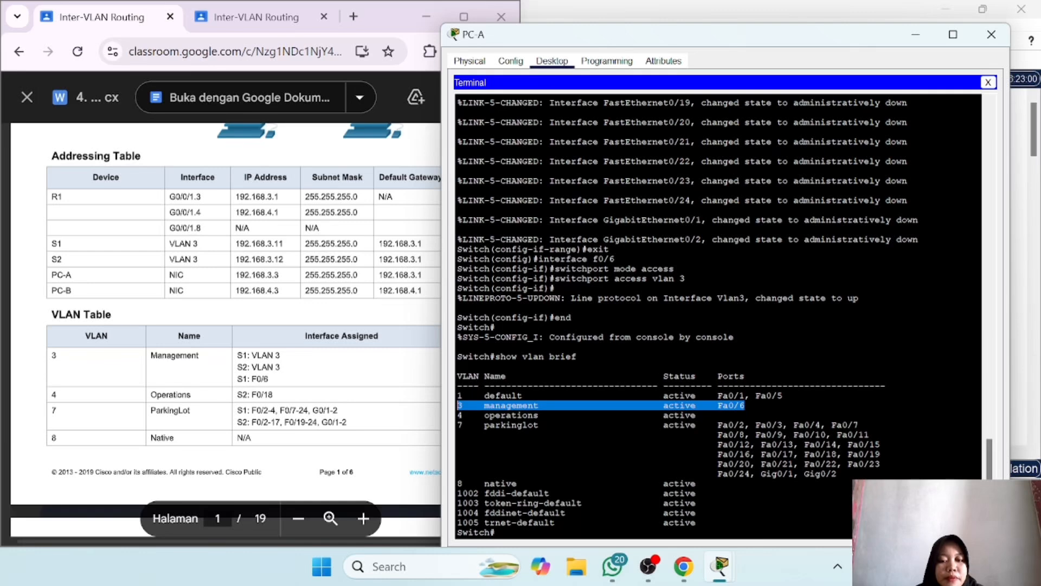
pyautogui.scroll(4, 719, 317)
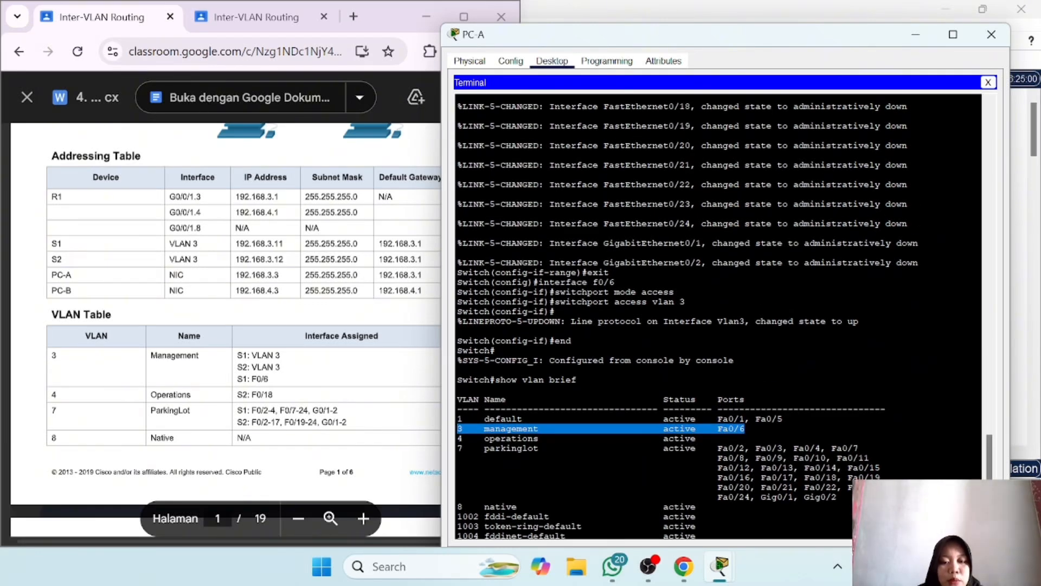
pyautogui.scroll(-4, 719, 317)
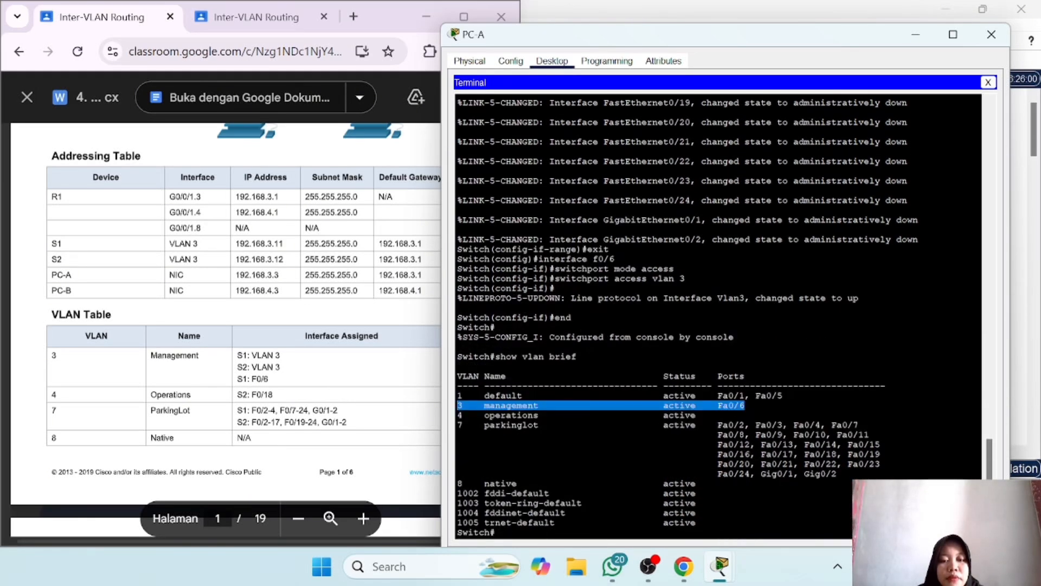
# Step: Enter global configuration mode on the first switch and set its hostname to S1
pyautogui.click(512, 532)
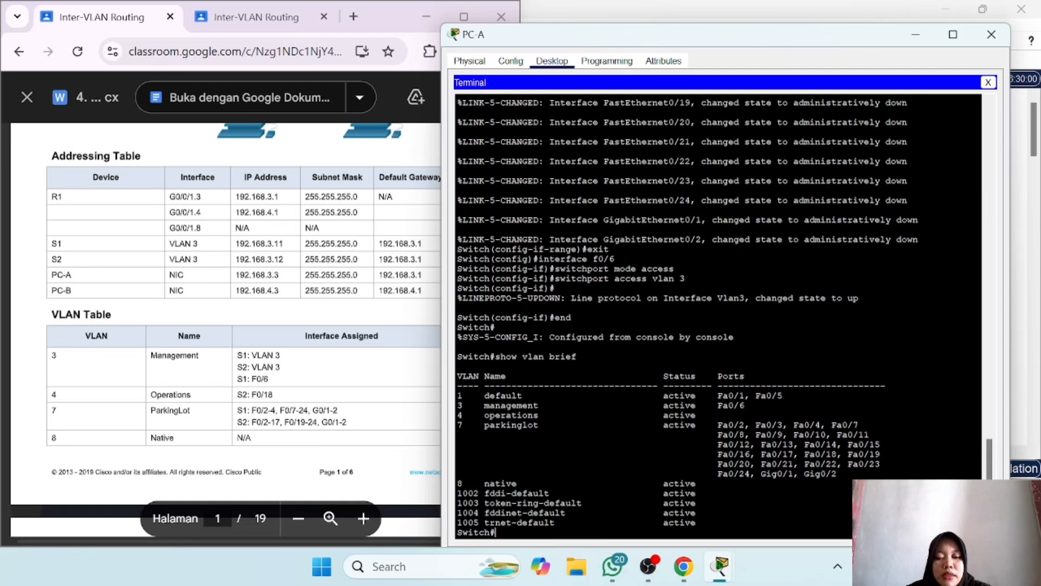
pyautogui.write('conf t')
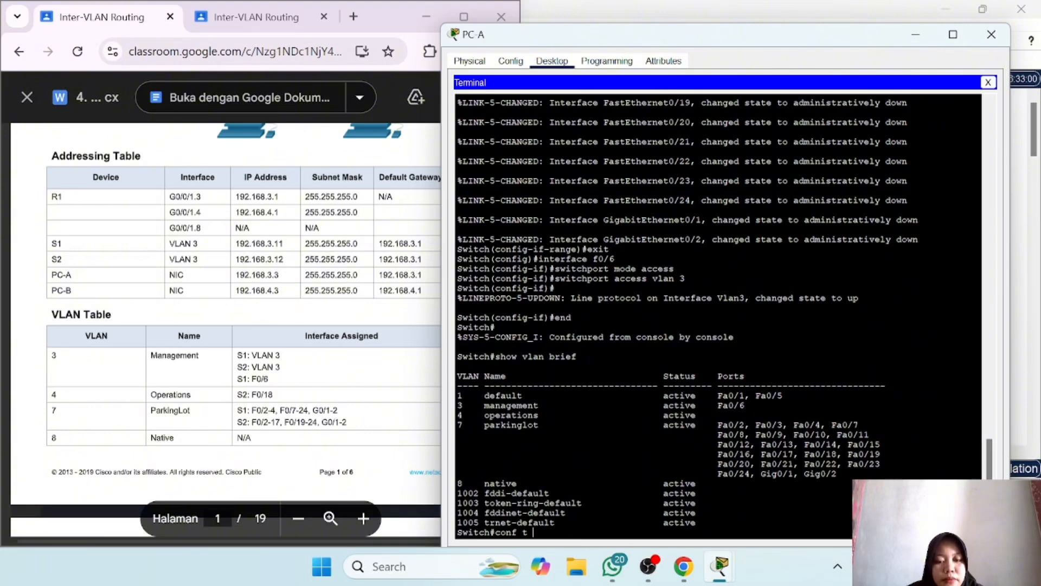
pyautogui.press('Return')
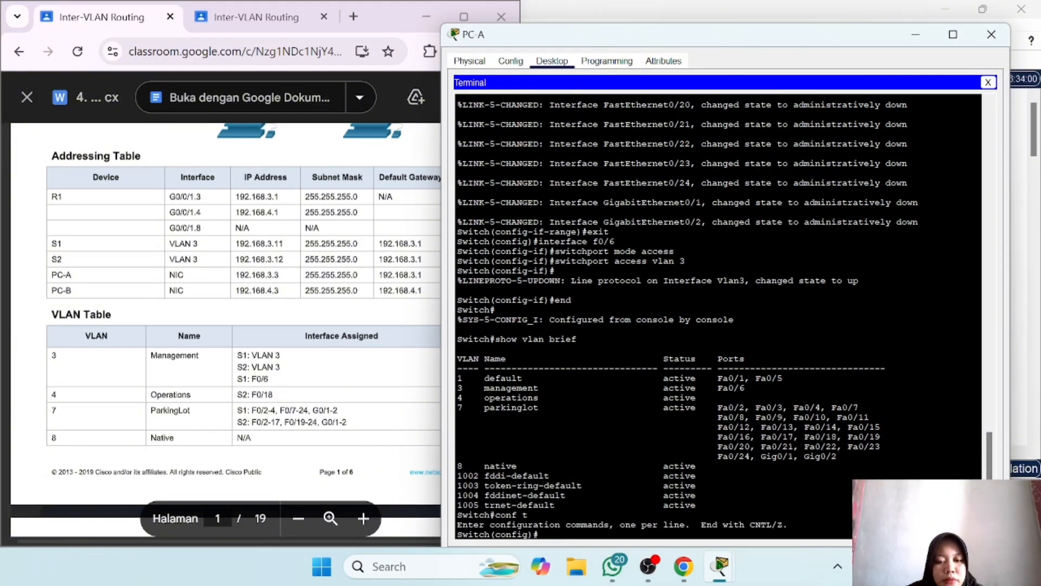
pyautogui.write('ho')
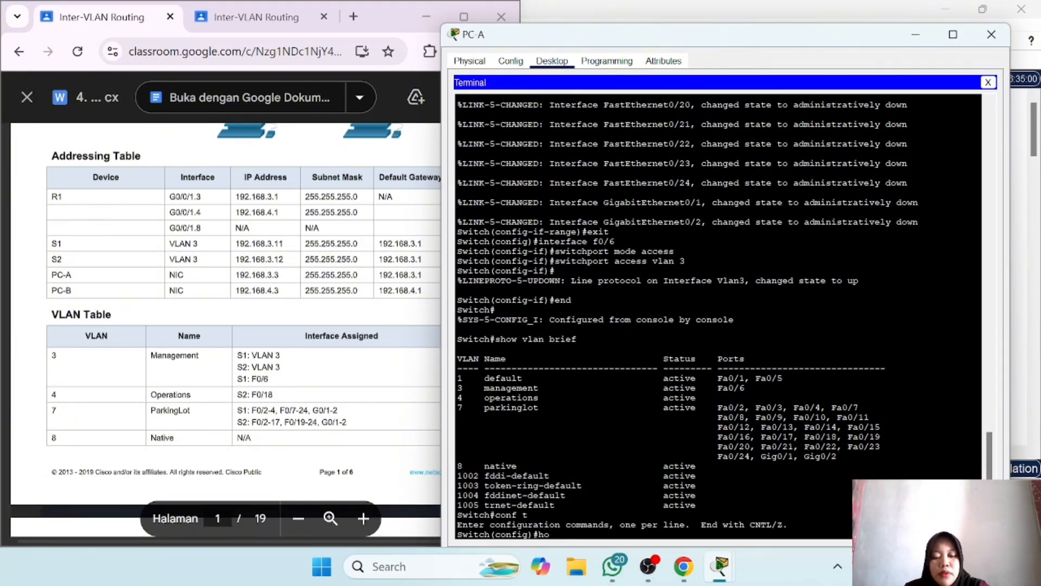
pyautogui.write('stname S1')
pyautogui.press('Return')
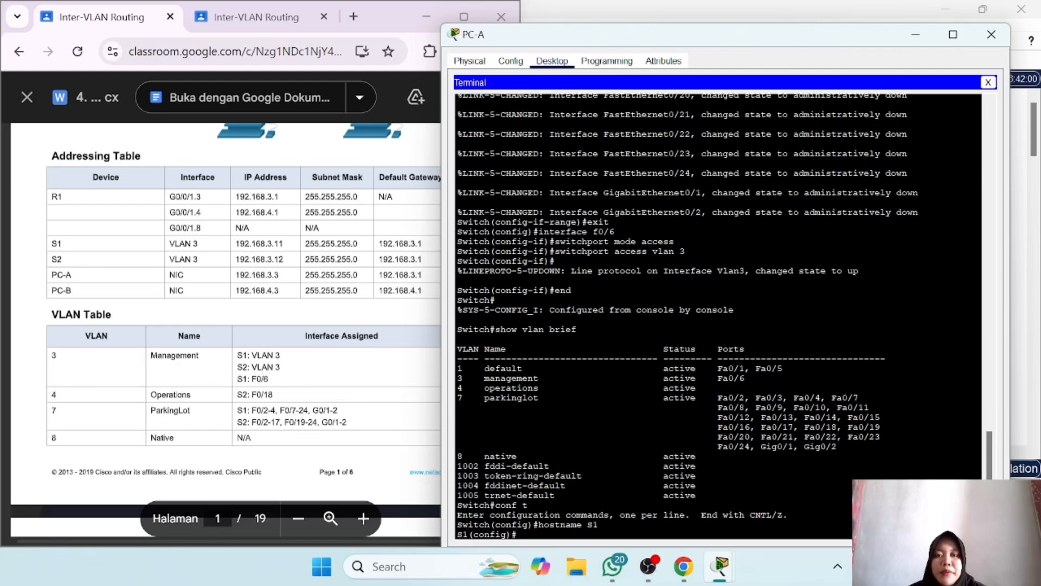
# Step: Minimize the PC-A window and open a terminal session from PC-B to the second switch with the default port settings
pyautogui.click(924, 37)
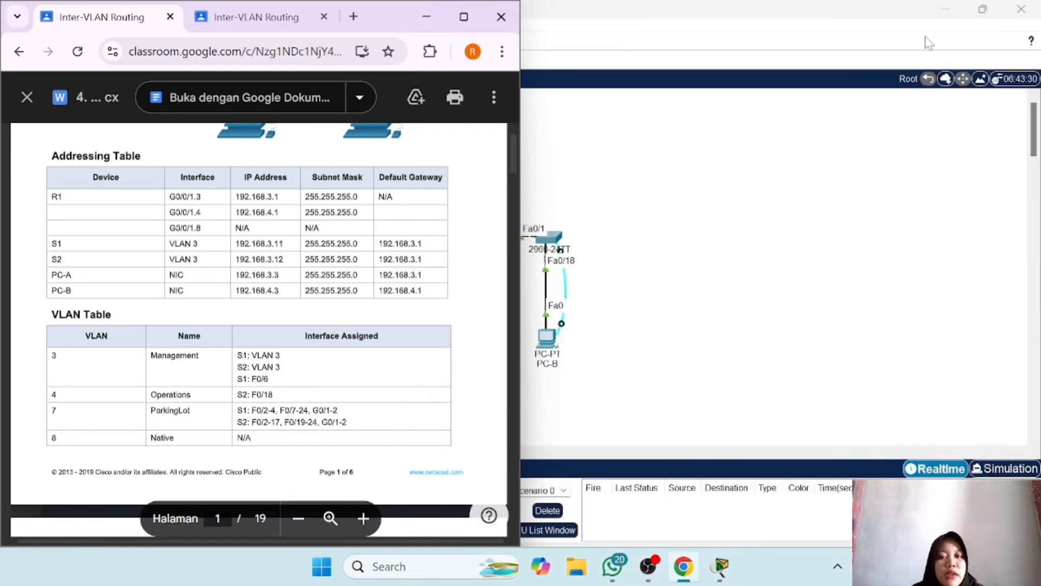
pyautogui.click(558, 236)
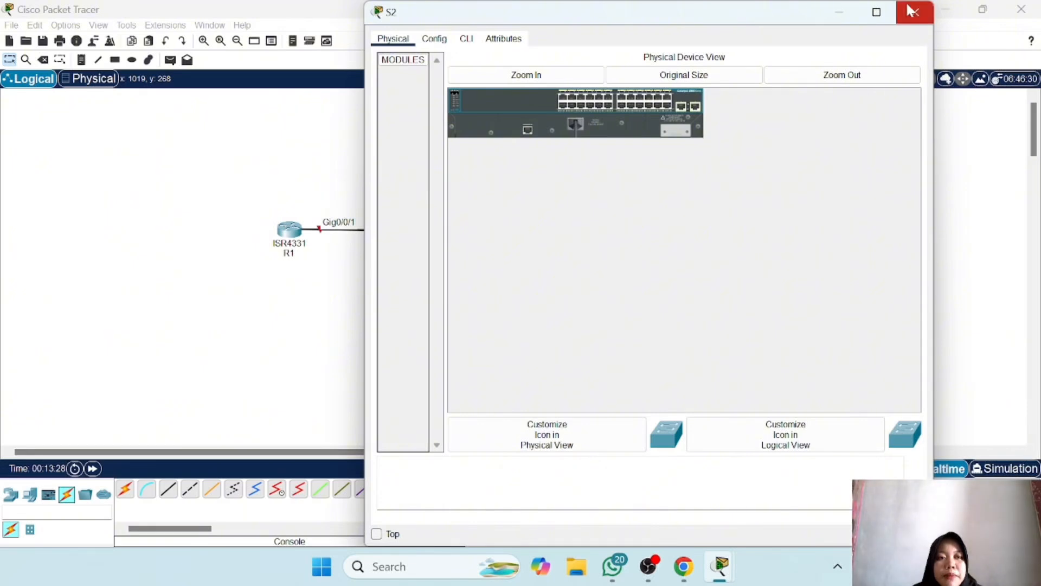
pyautogui.click(914, 13)
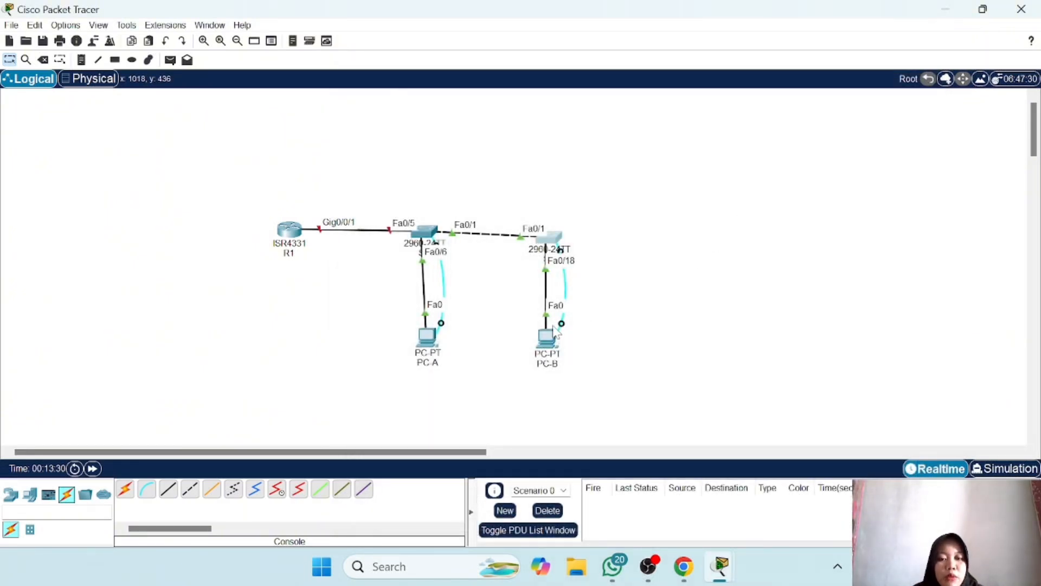
pyautogui.click(555, 336)
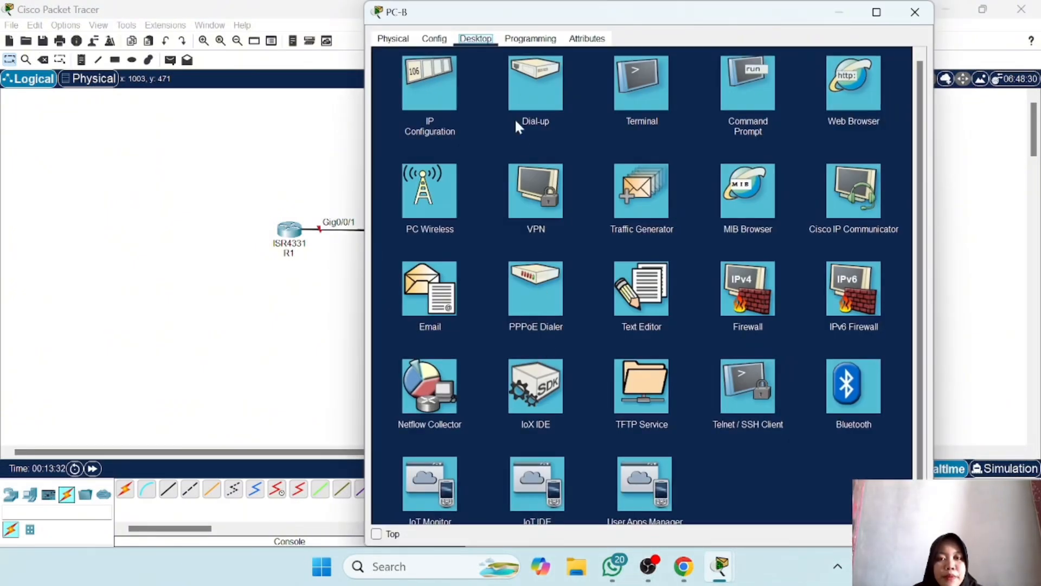
pyautogui.click(668, 82)
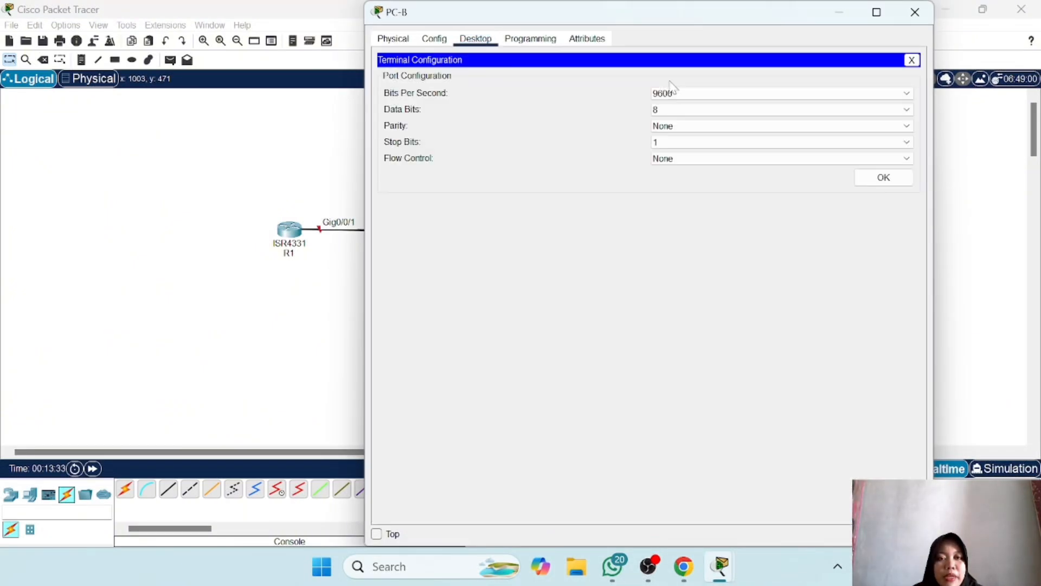
pyautogui.click(883, 179)
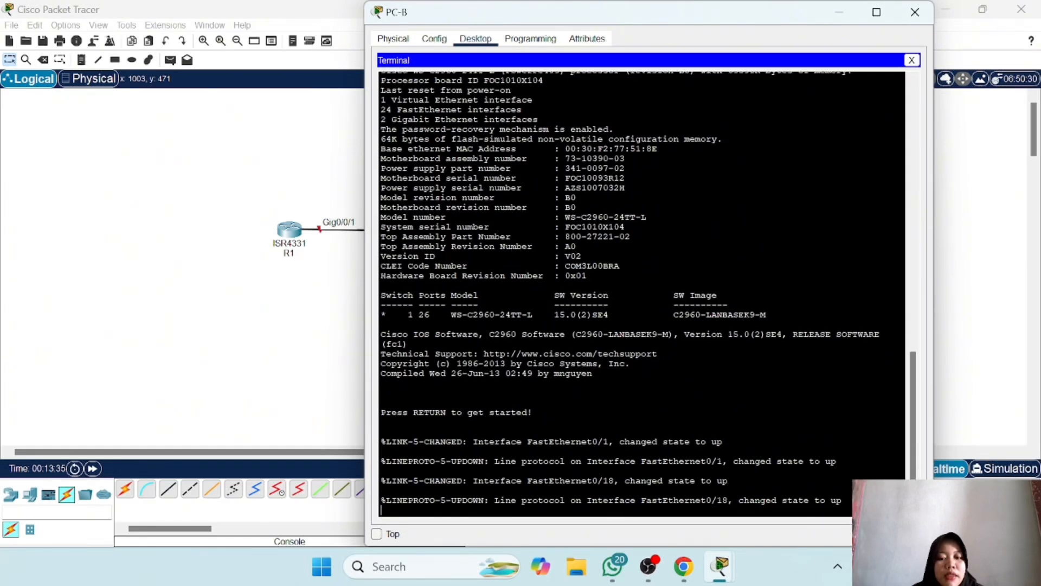
# Step: Enter global configuration mode on the second switch and set its hostname to S2
pyautogui.press('Return')
pyautogui.write('en')
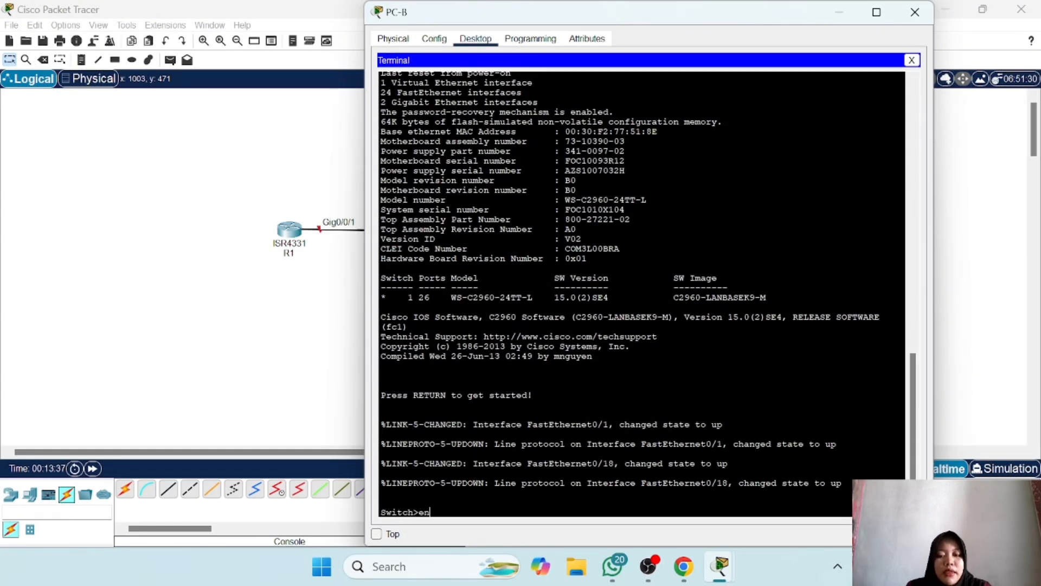
pyautogui.press('Return')
pyautogui.write('co')
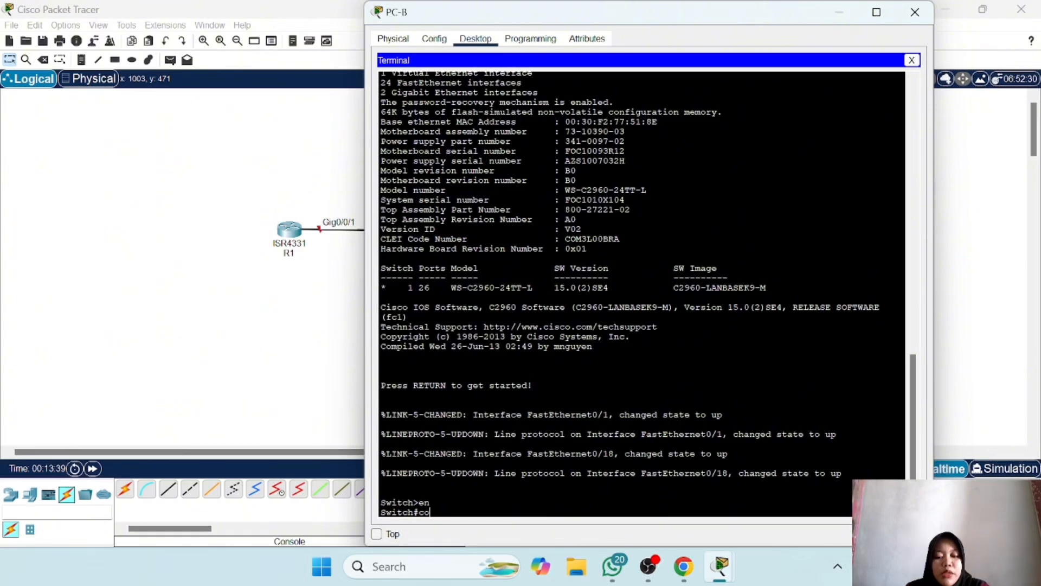
pyautogui.write('nf t')
pyautogui.press('Return')
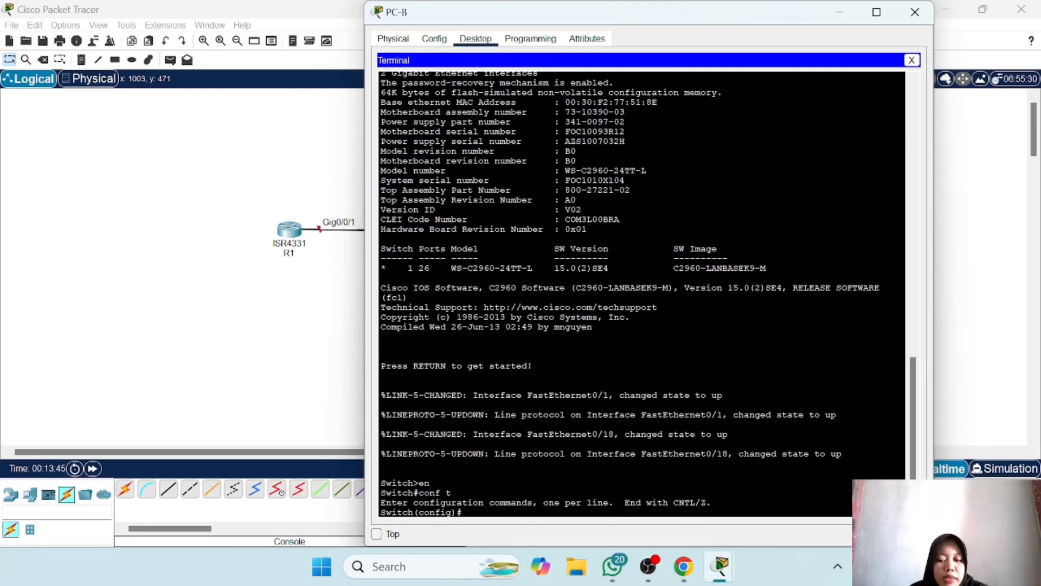
pyautogui.write('hostname ')
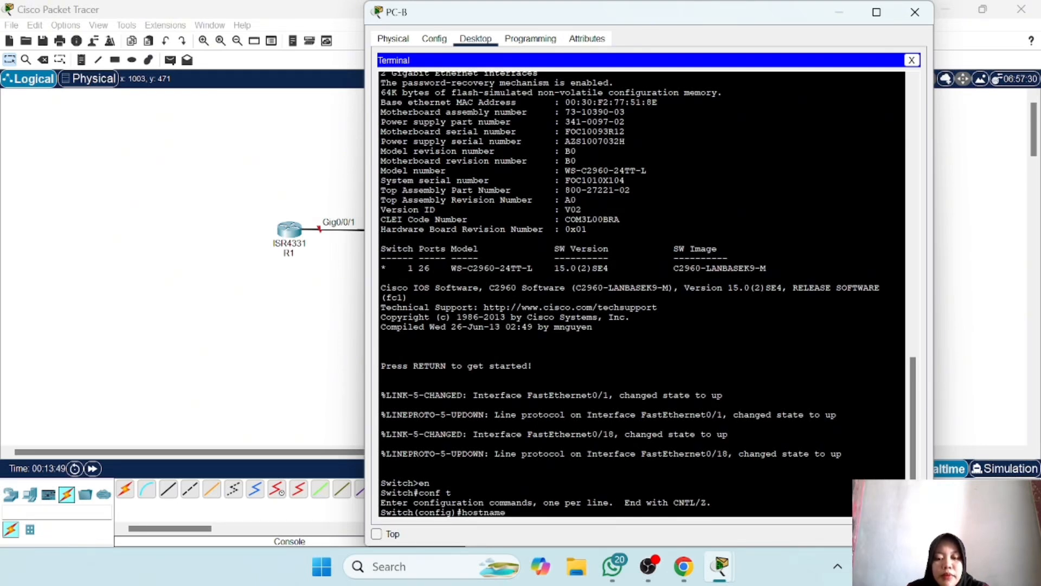
pyautogui.write('S2')
pyautogui.press('Return')
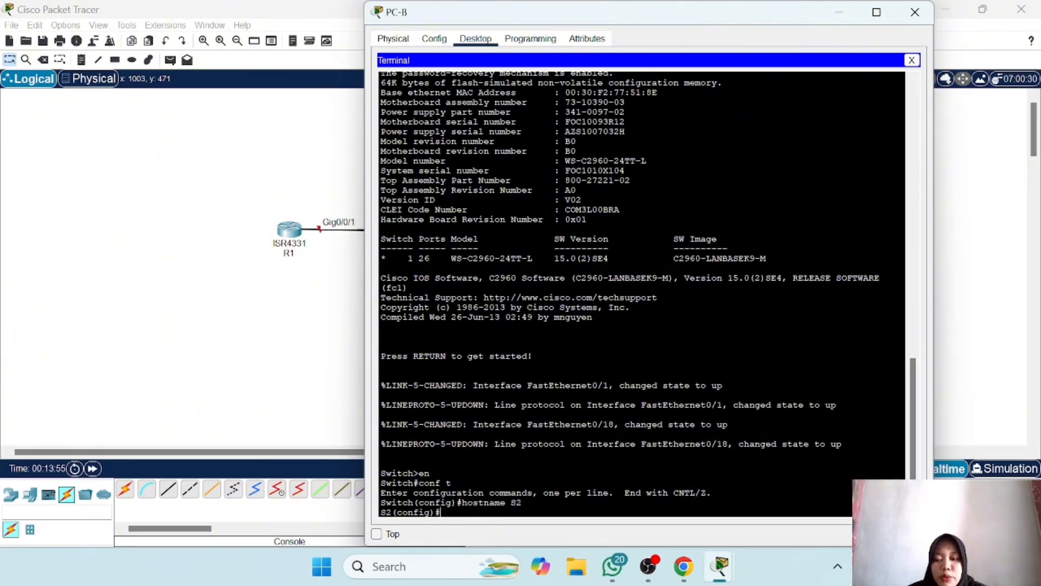
# Step: Create VLAN 3 on S2 and name it management
pyautogui.write('vlan')
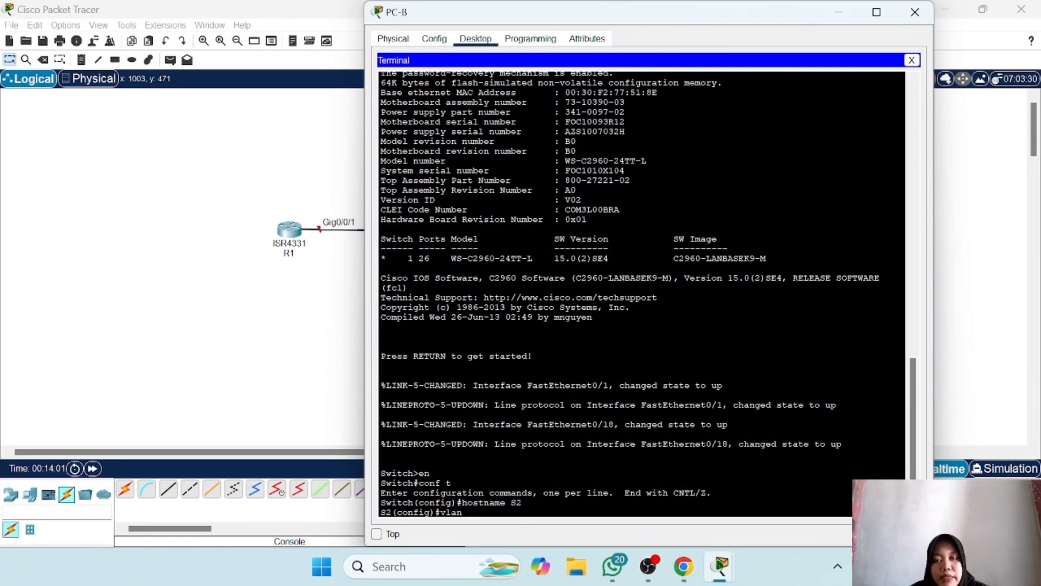
pyautogui.write(' 3')
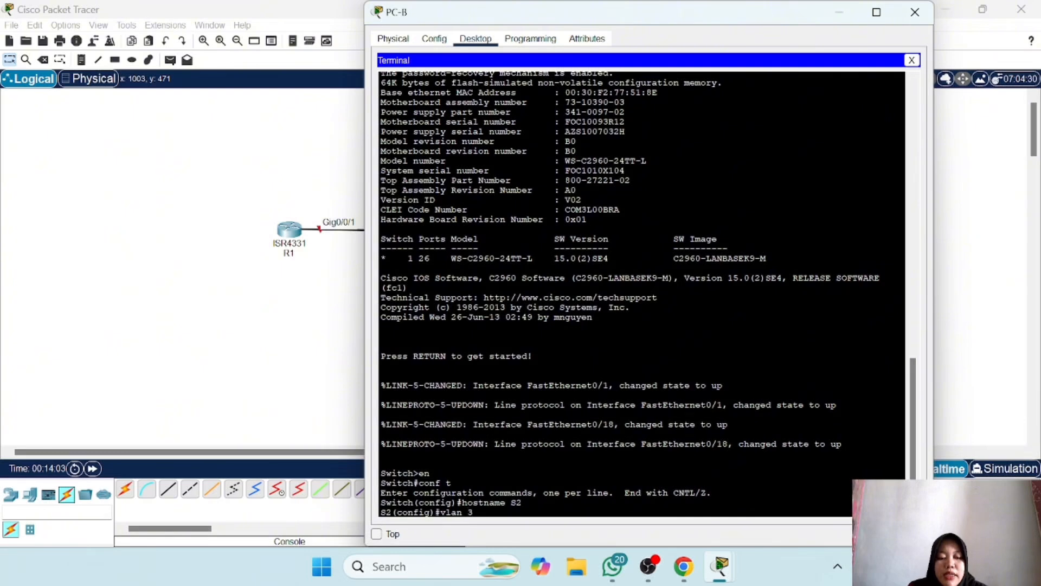
pyautogui.press('Return')
pyautogui.write('name')
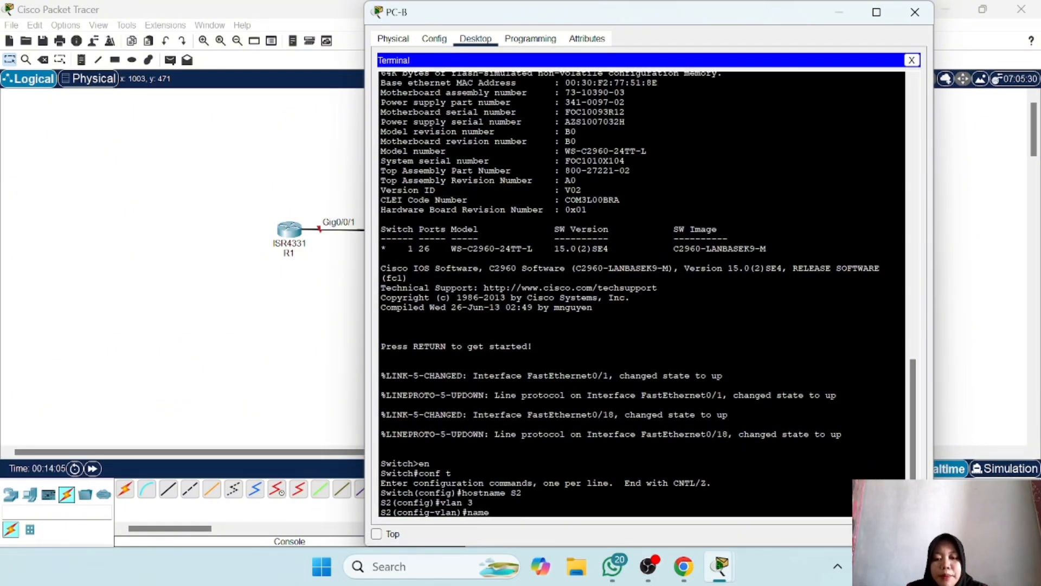
pyautogui.write(' management')
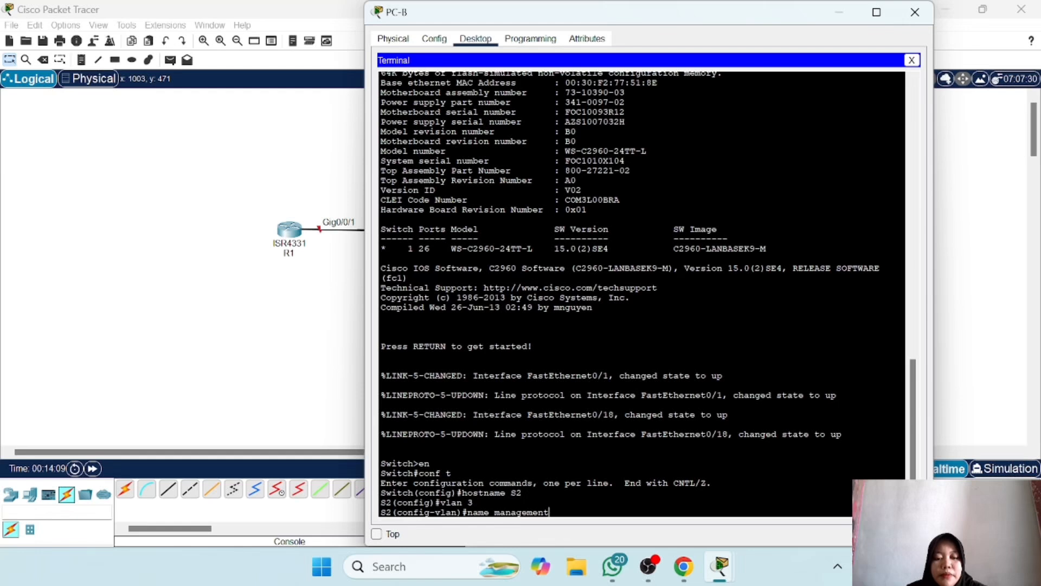
pyautogui.press('Return')
# Step: Create VLAN 4 on S2 and name it operations
pyautogui.write('vlan)#vl')
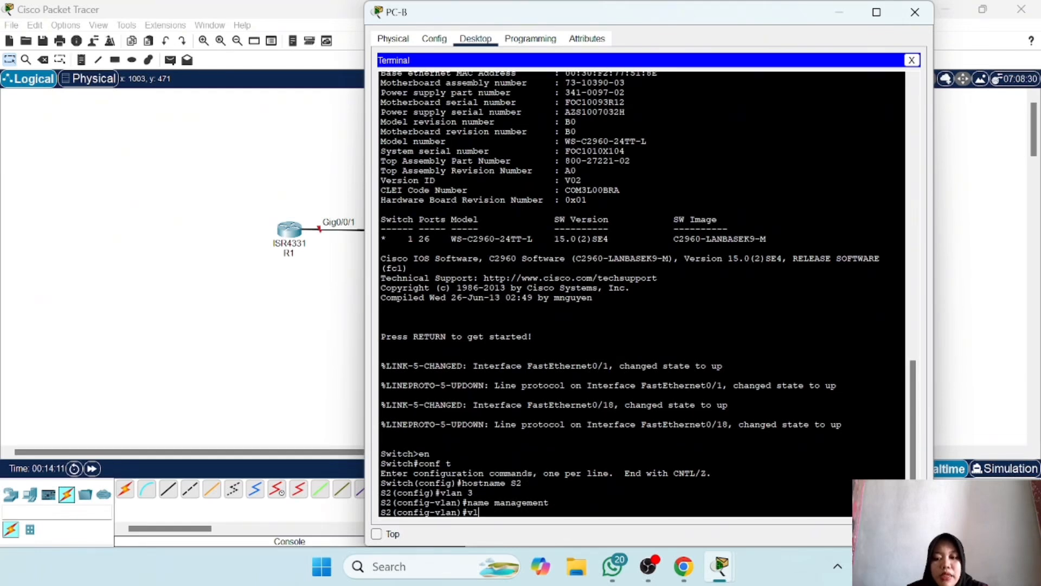
pyautogui.write(' 4')
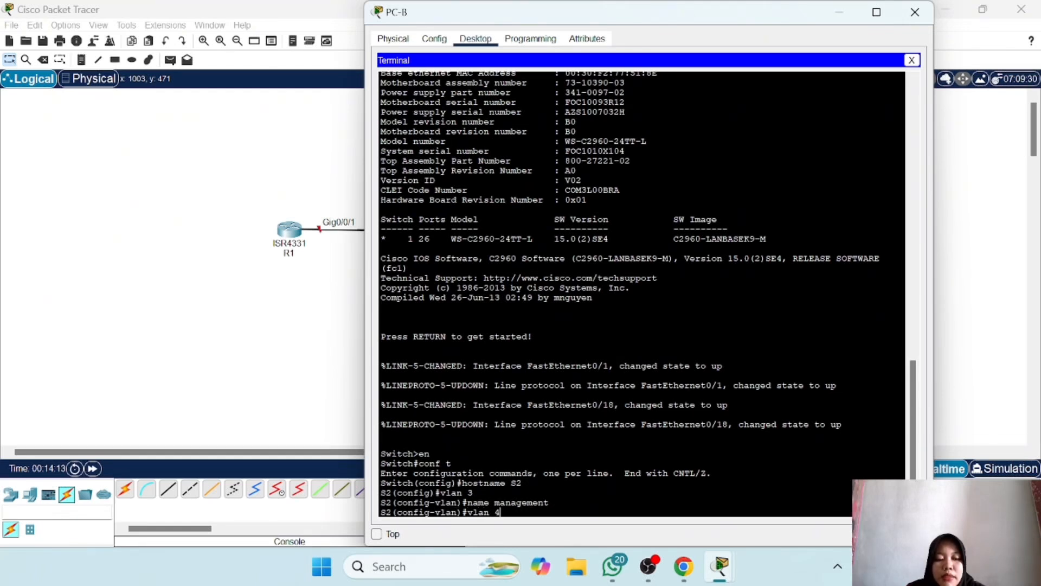
pyautogui.press('Return')
pyautogui.write('name')
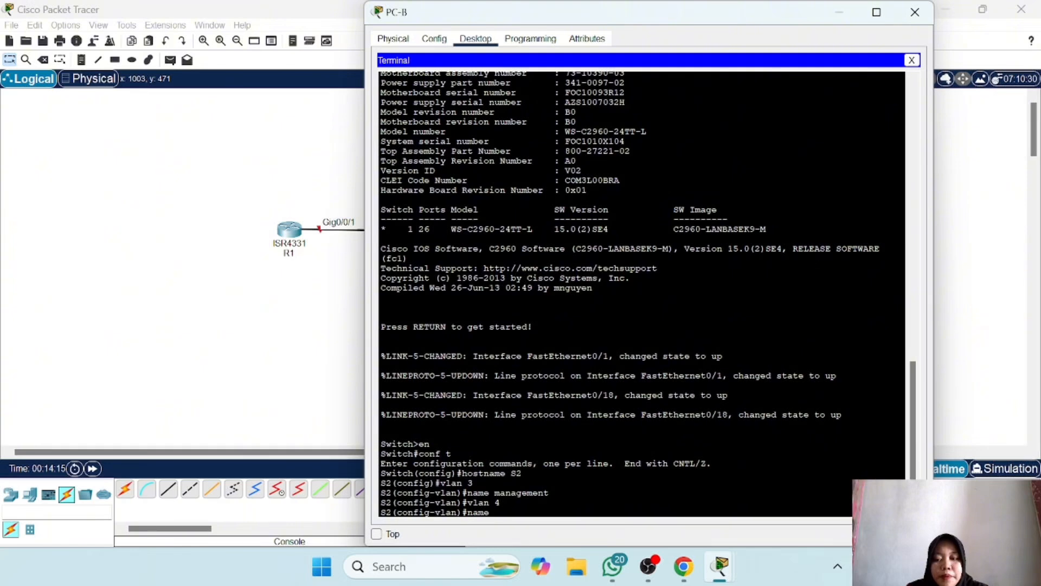
pyautogui.write(' oper')
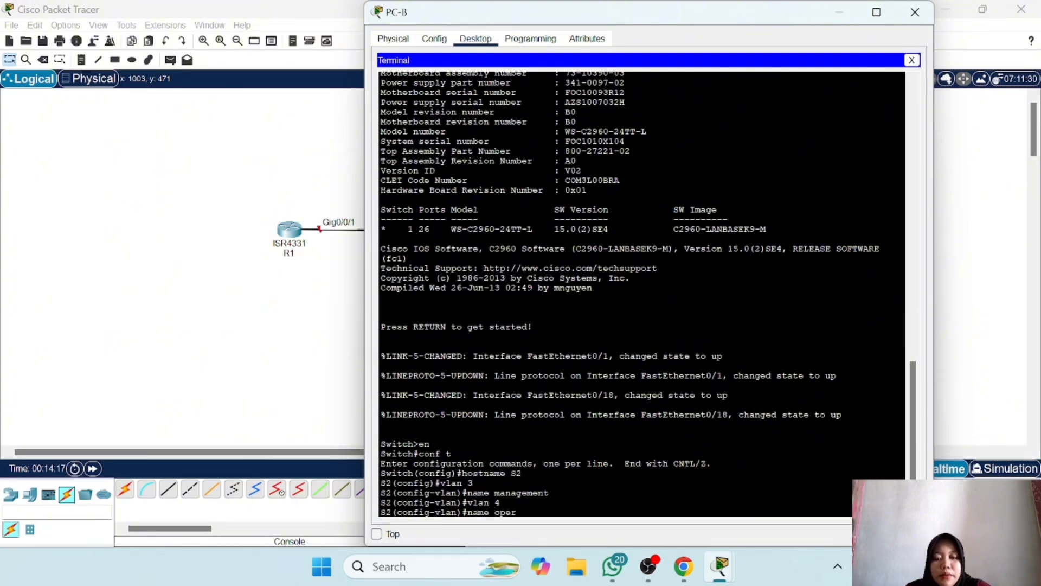
pyautogui.write('ations')
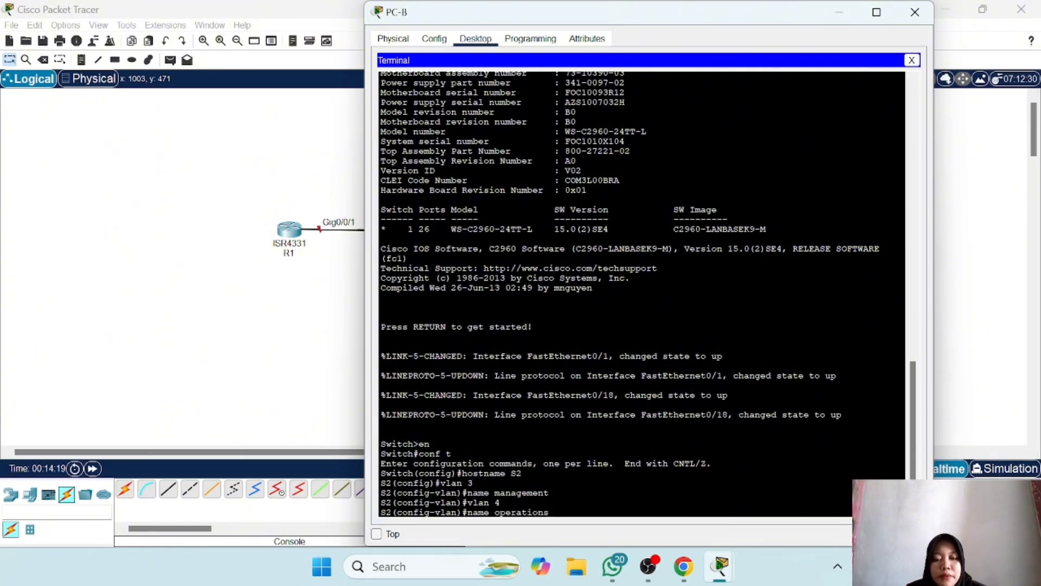
pyautogui.press('Return')
# Step: Create VLAN 7 on S2 and name it parkinglot
pyautogui.write('vlan 7')
pyautogui.press('Return')
pyautogui.write('nam')
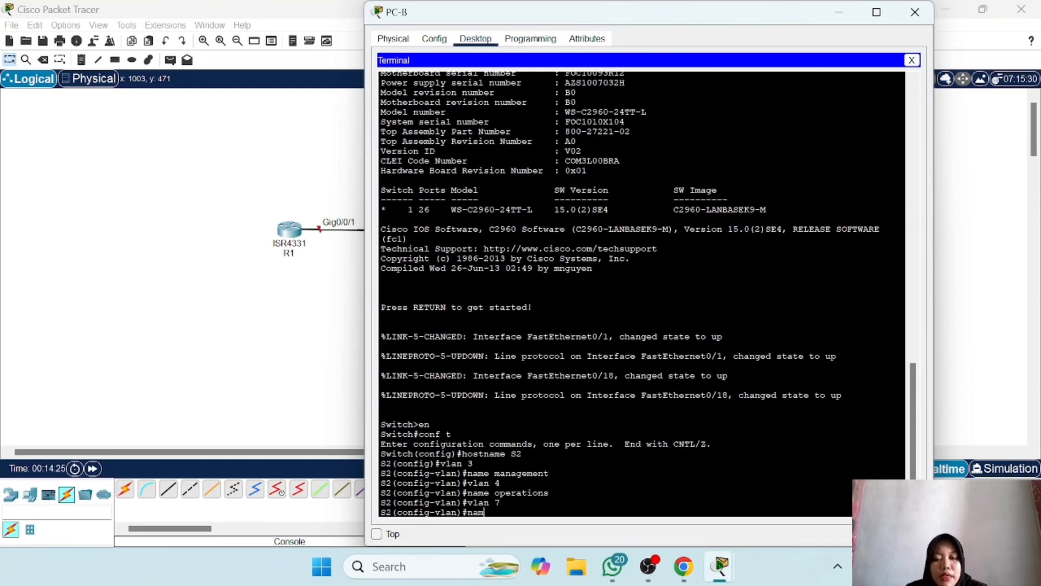
pyautogui.write('e ')
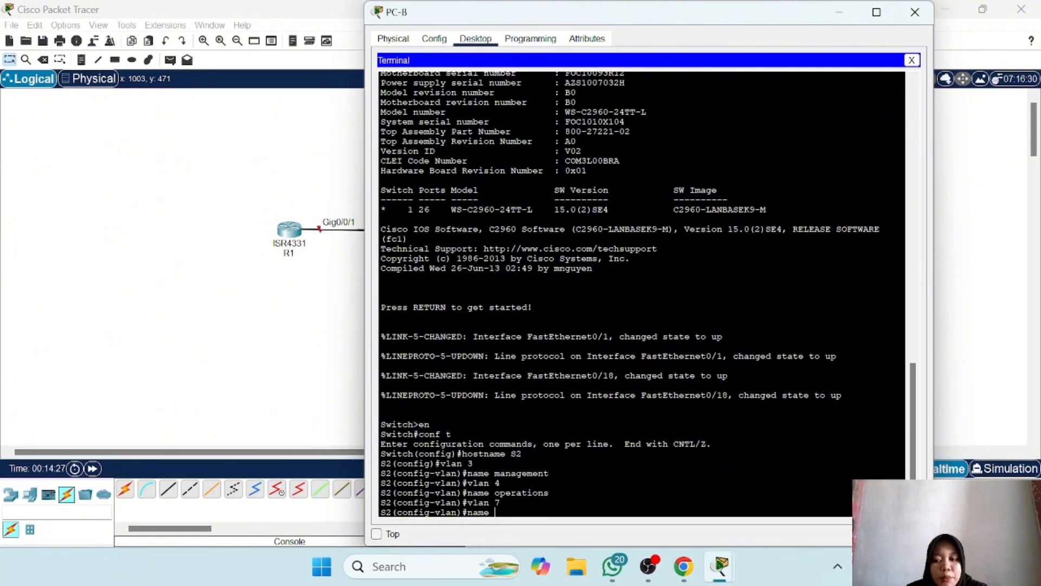
pyautogui.write('parkinglot')
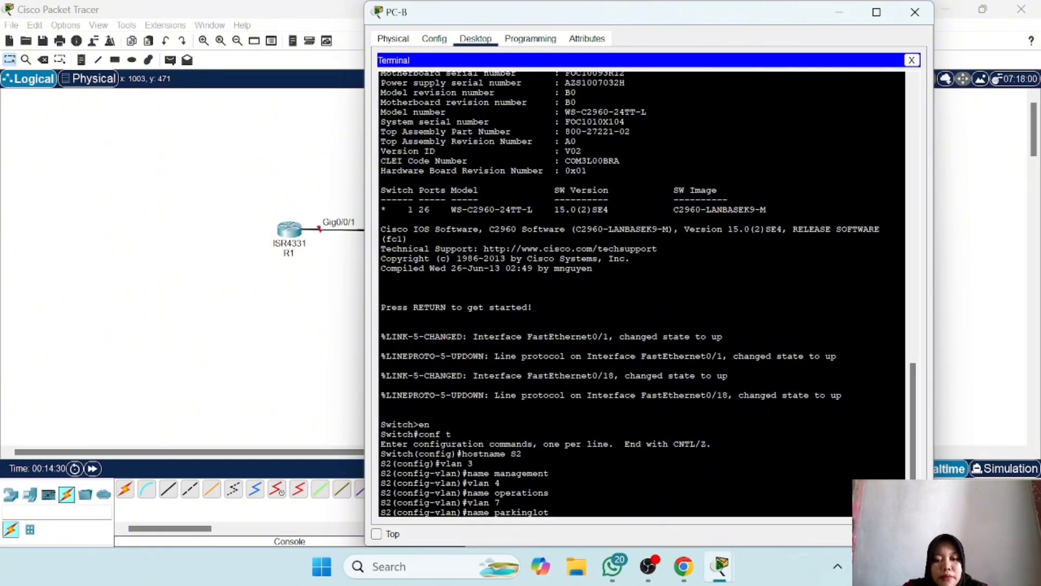
pyautogui.press('Return')
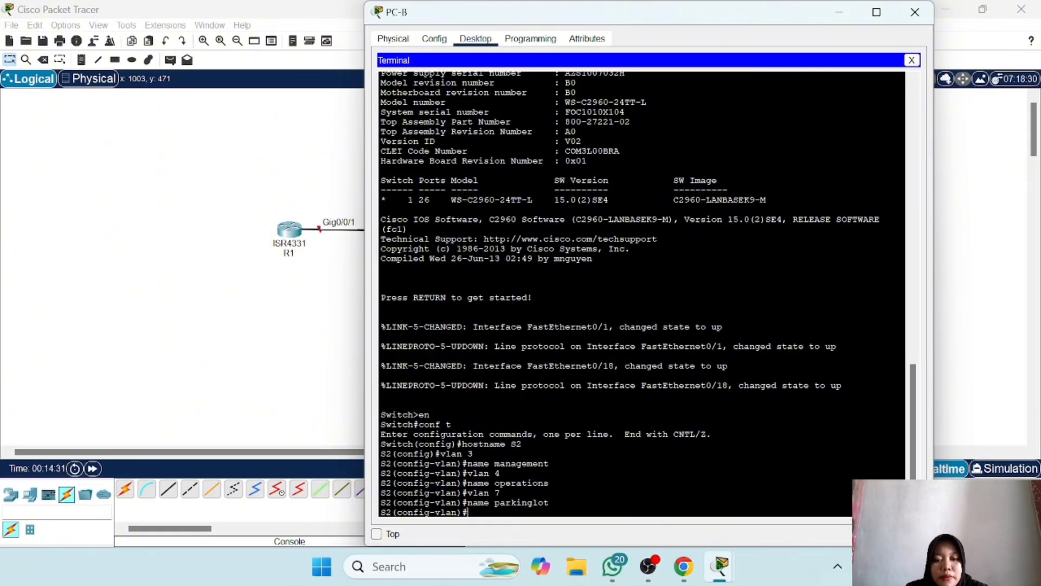
# Step: Create VLAN 8 on S2 and name it native
pyautogui.write('vlan 8')
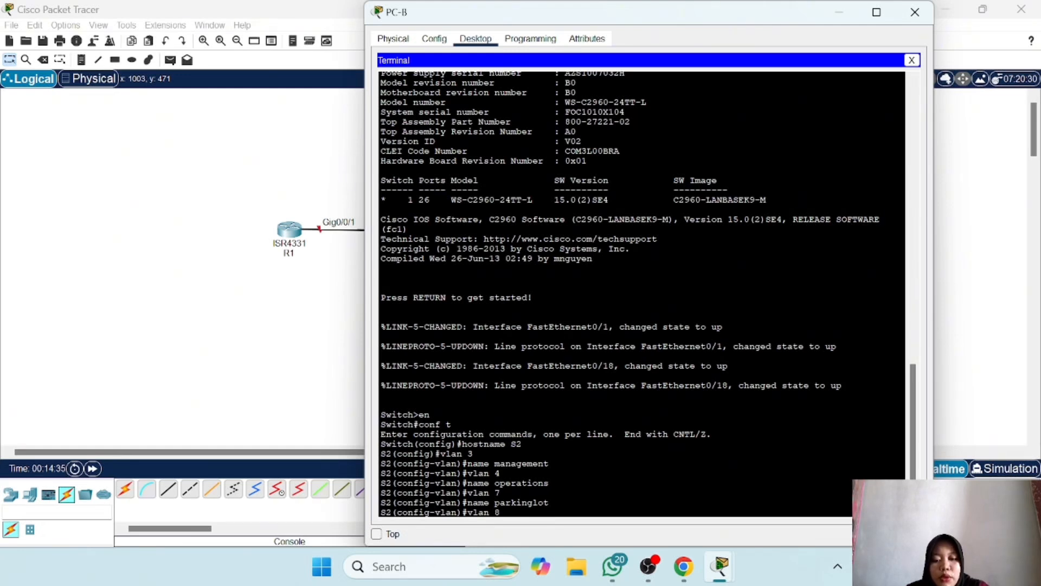
pyautogui.press('Return')
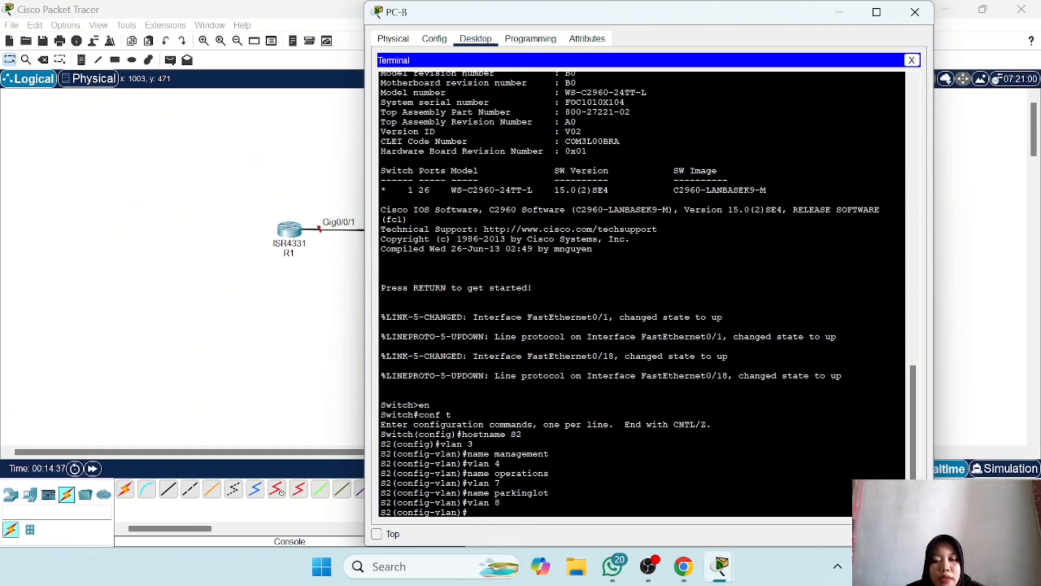
pyautogui.write('na')
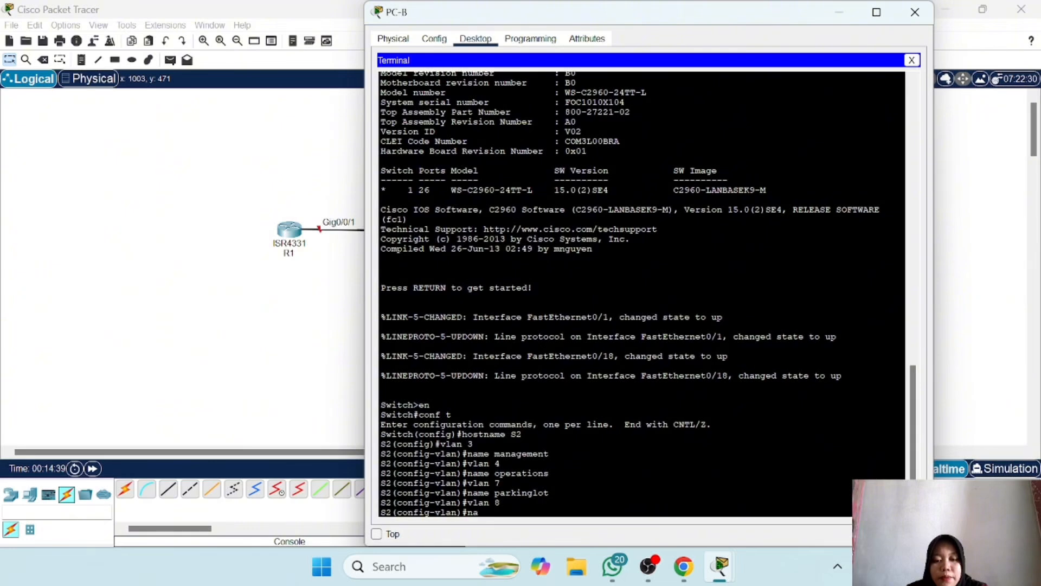
pyautogui.write('me natu')
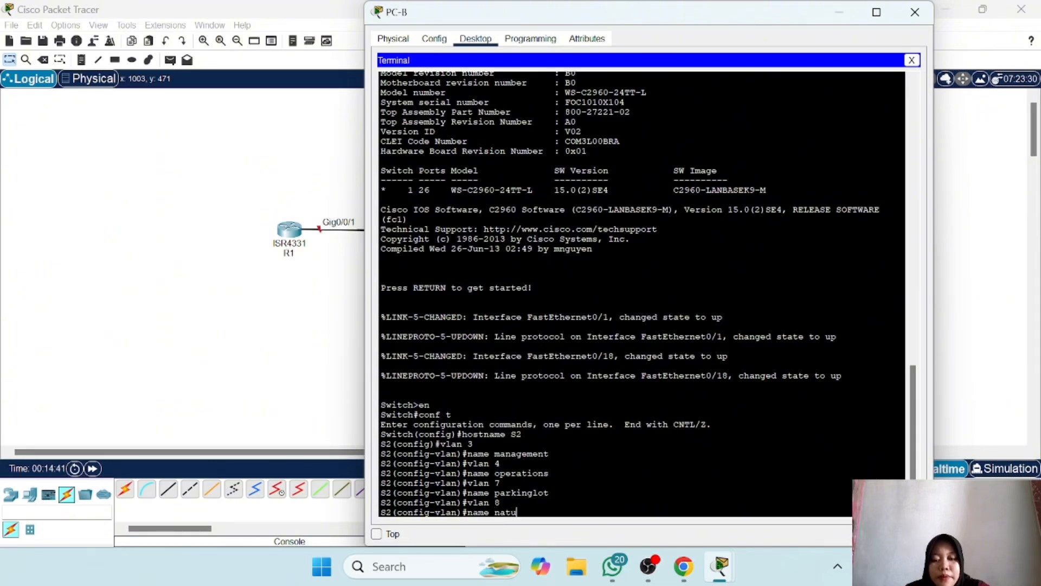
pyautogui.press('BackSpace')
pyautogui.write('ive')
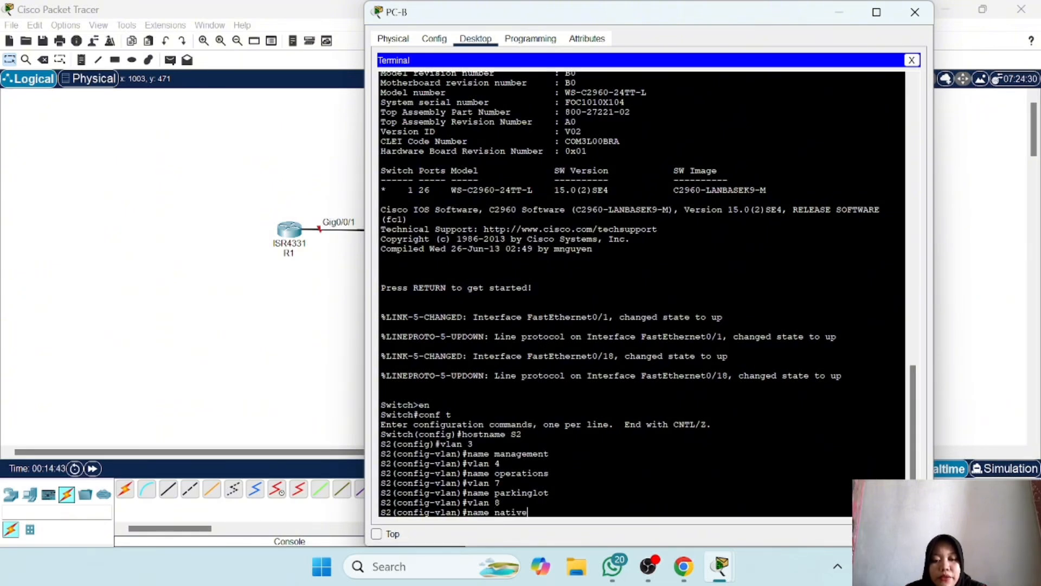
pyautogui.press('Return')
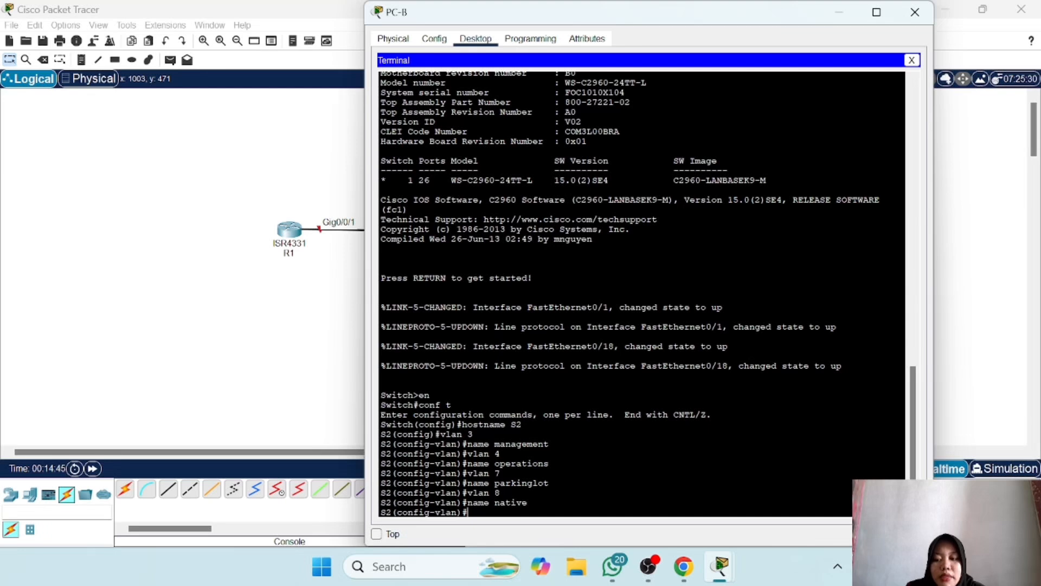
# Step: Leave VLAN configuration on S2 and enter interface configuration mode for VLAN 3
pyautogui.write('exit')
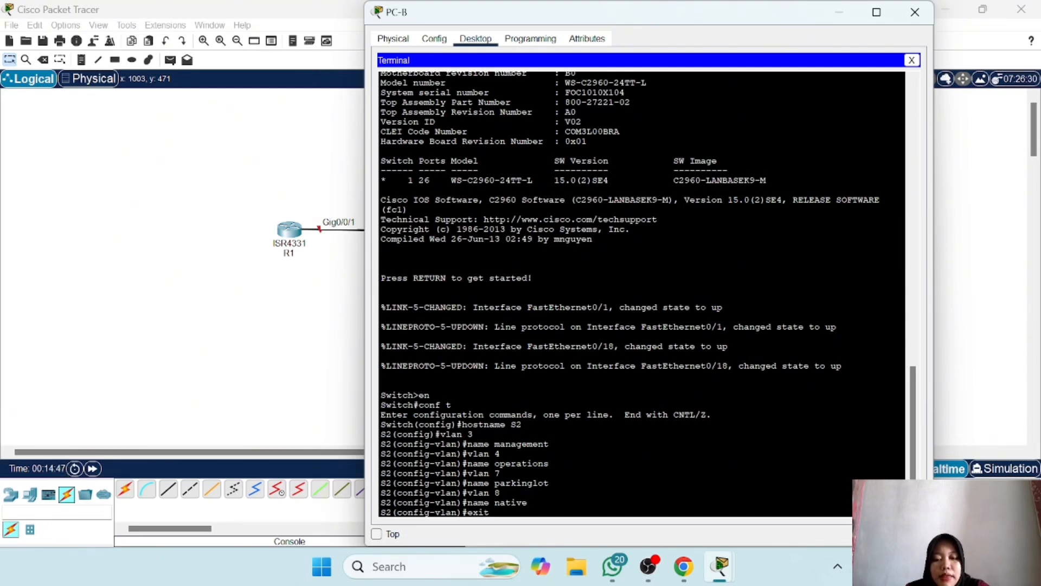
pyautogui.press('Return')
pyautogui.write('i')
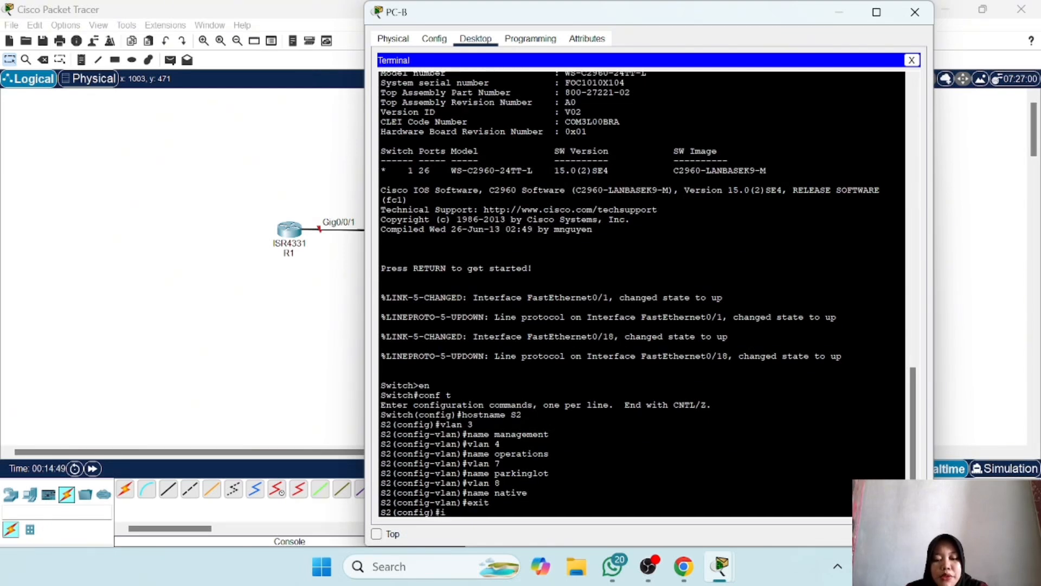
pyautogui.write('nterface')
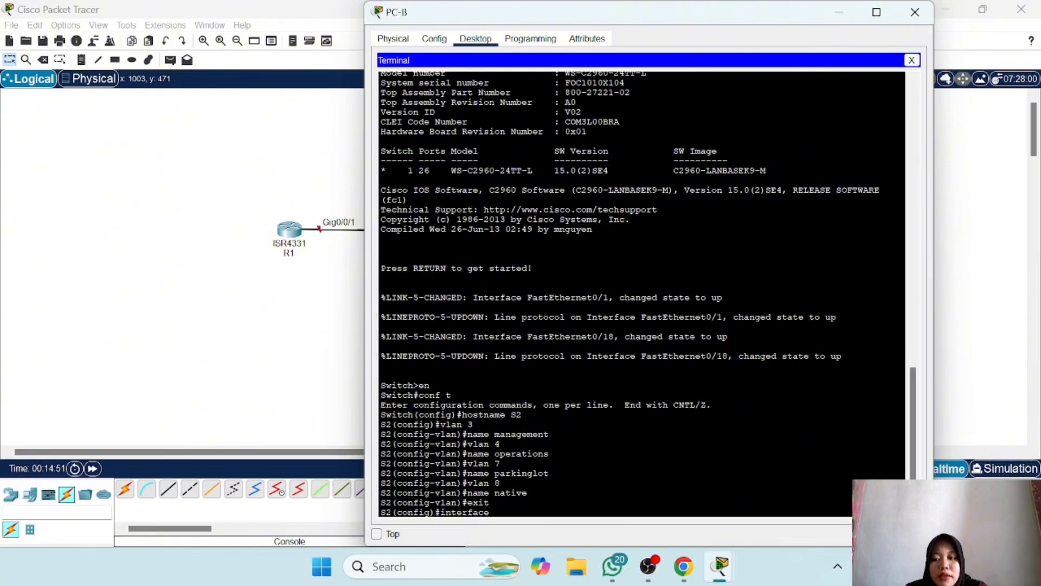
pyautogui.write(' vlan 3')
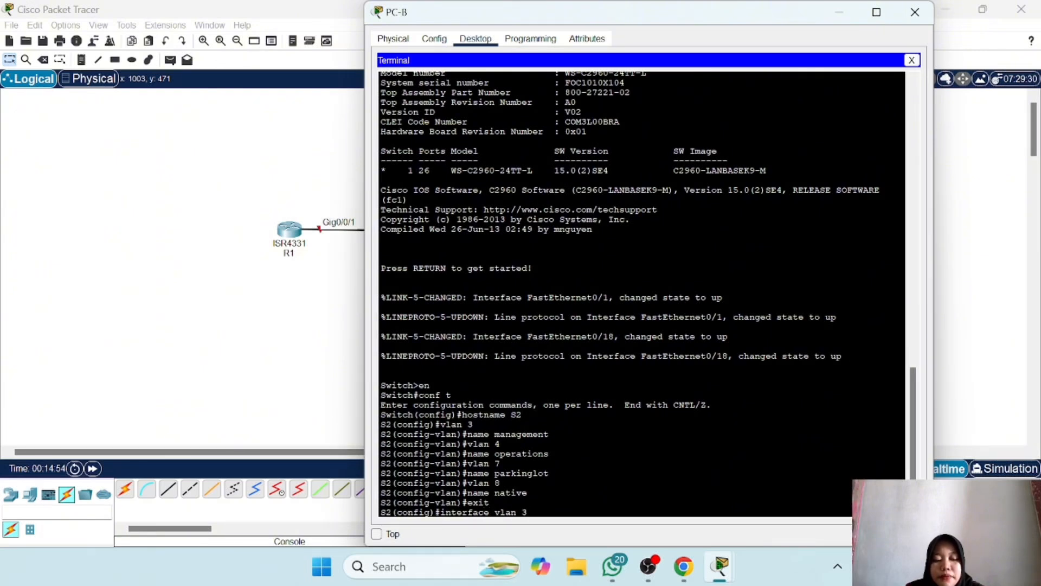
pyautogui.press('Return')
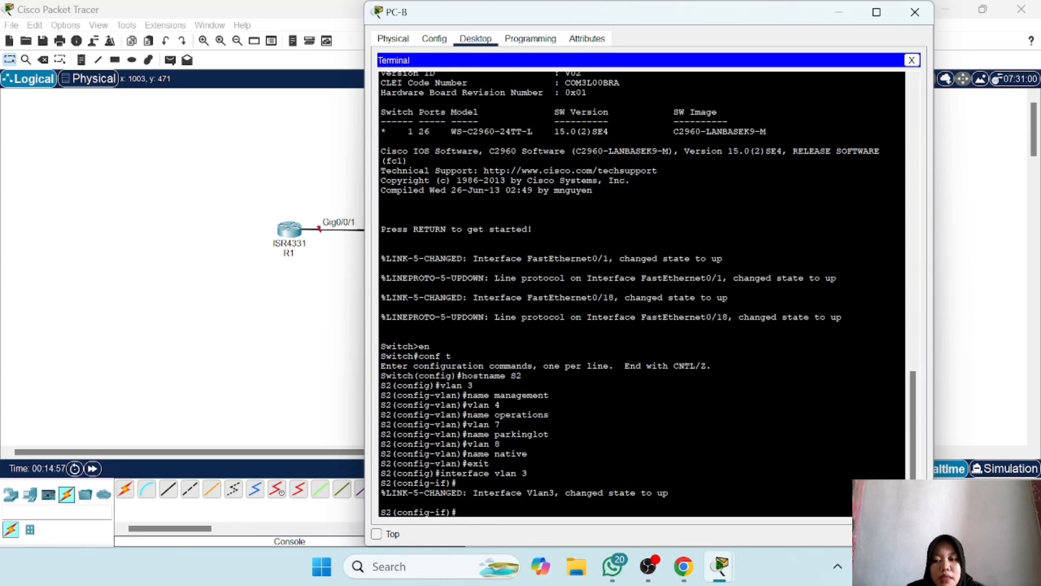
# Step: Check S2's row of the addressing table in Chrome and enter 192.168.3.12 as the IP address in S2's VLAN 3 interface command
pyautogui.write('i')
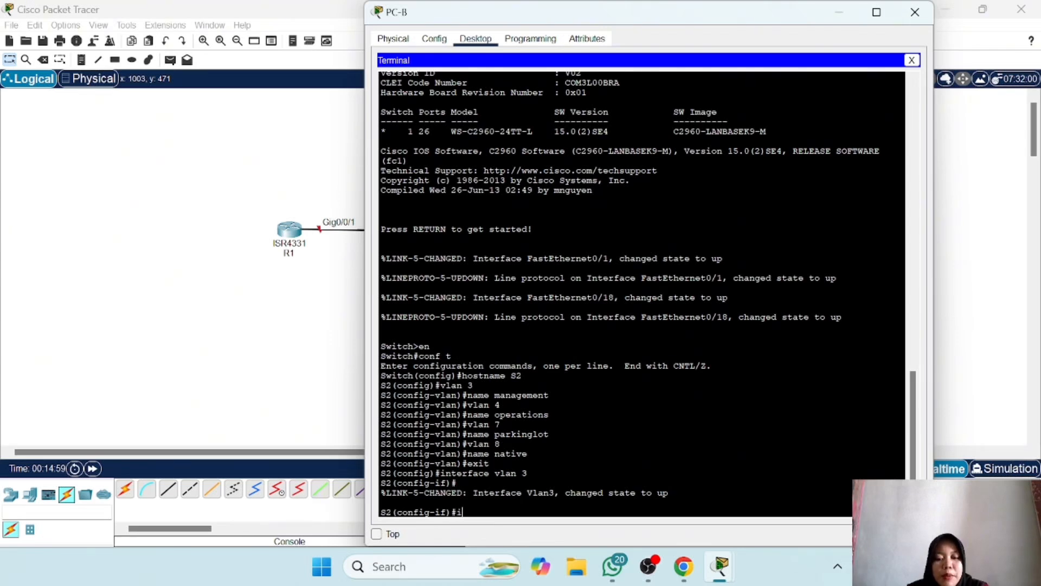
pyautogui.write('p add')
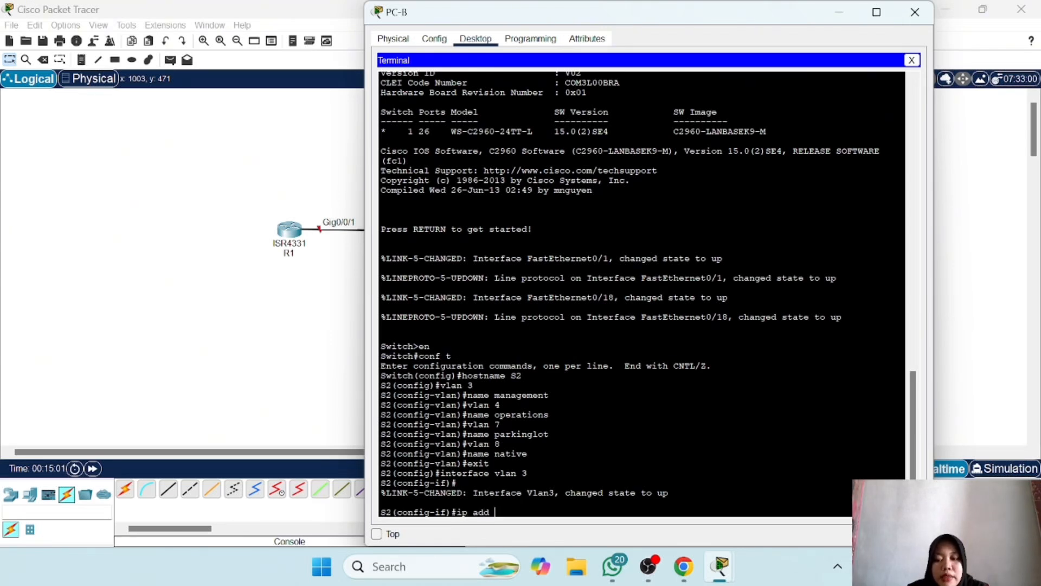
pyautogui.write(' 192.')
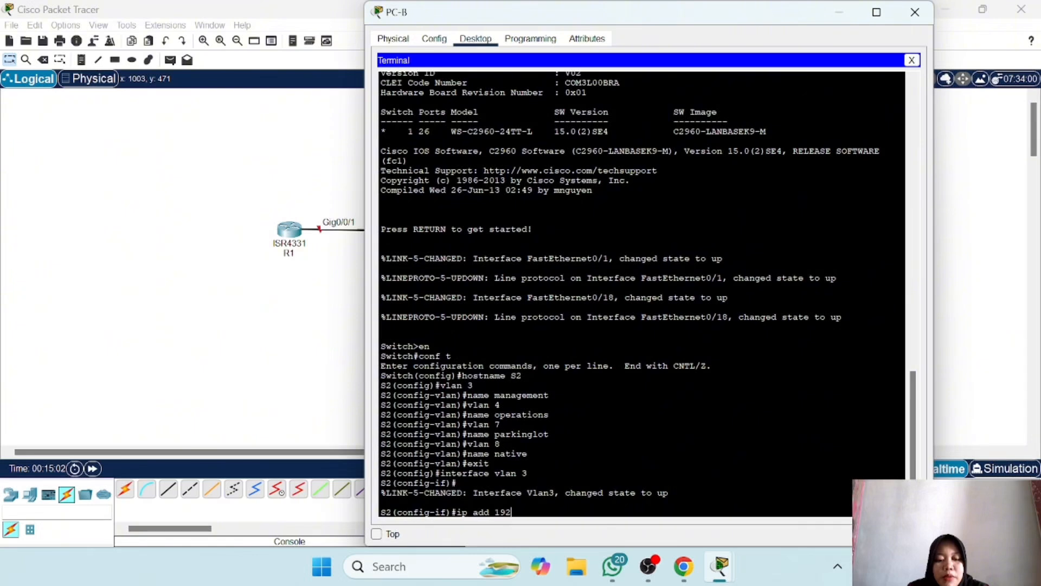
pyautogui.click(683, 566)
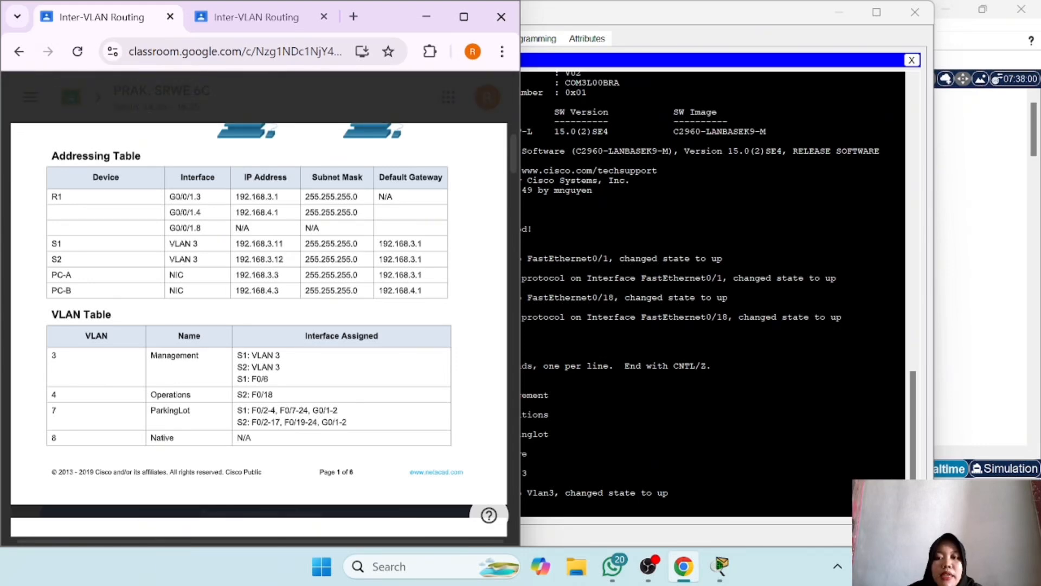
pyautogui.doubleClick(259, 259)
pyautogui.moveTo(683, 12); pyautogui.dragTo(1040, 13)
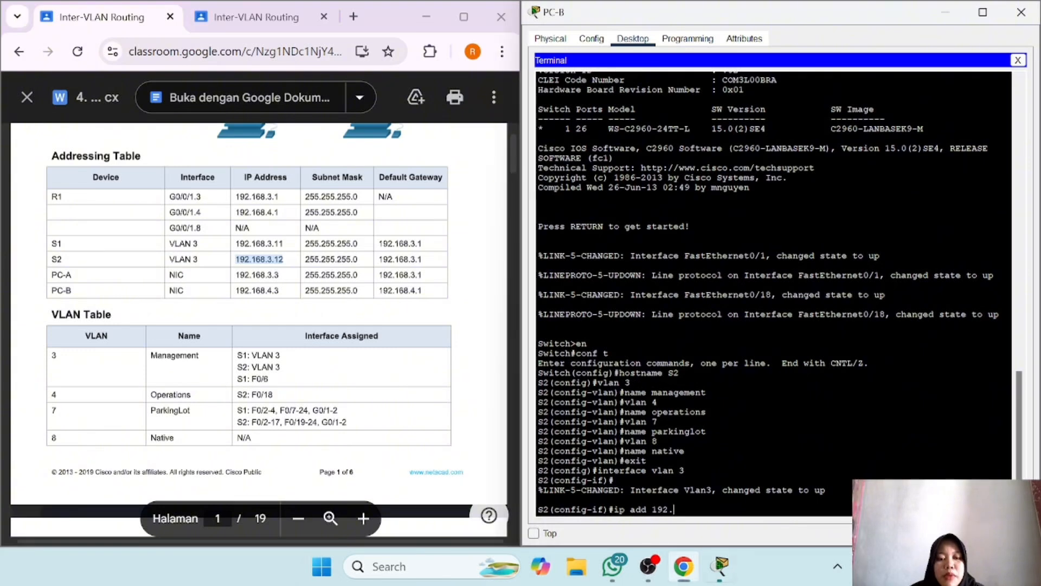
pyautogui.write('168')
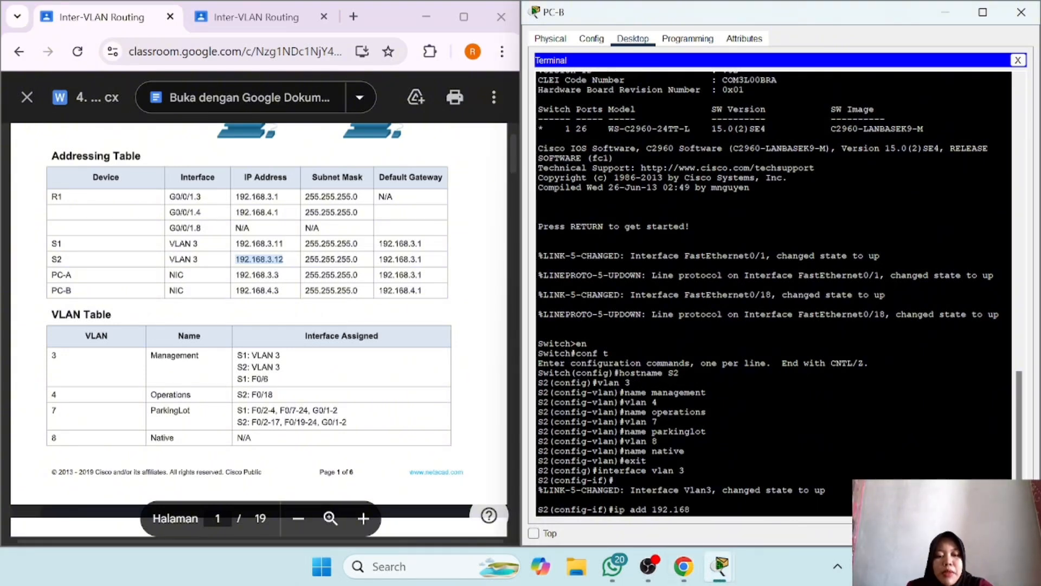
pyautogui.write('.')
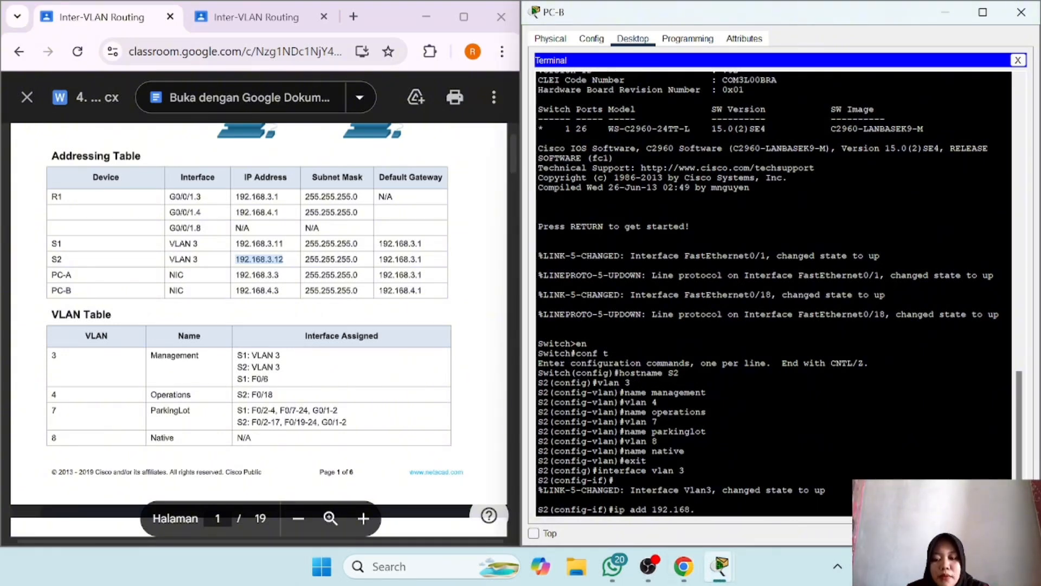
pyautogui.write('3.12')
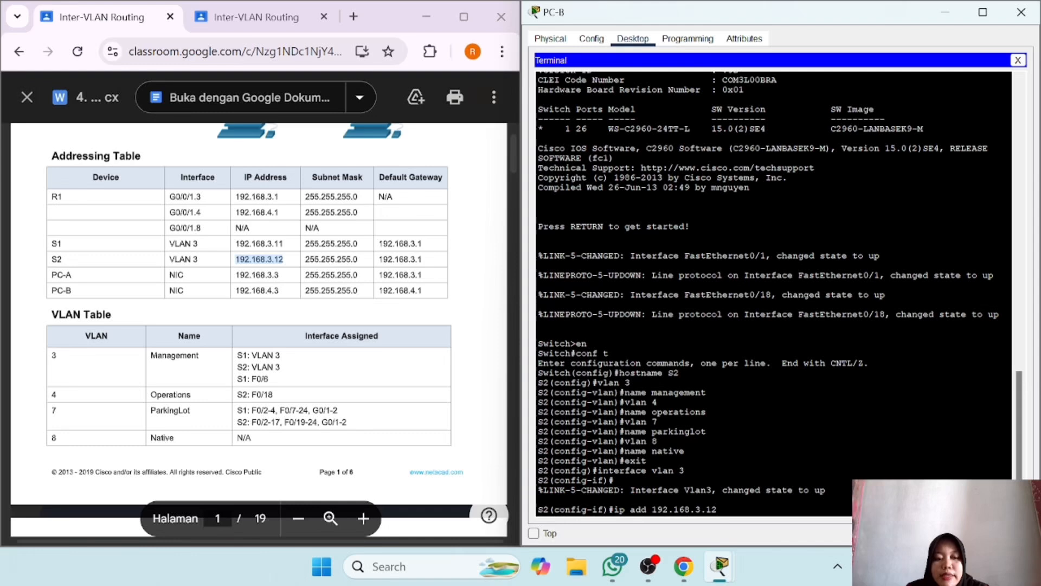
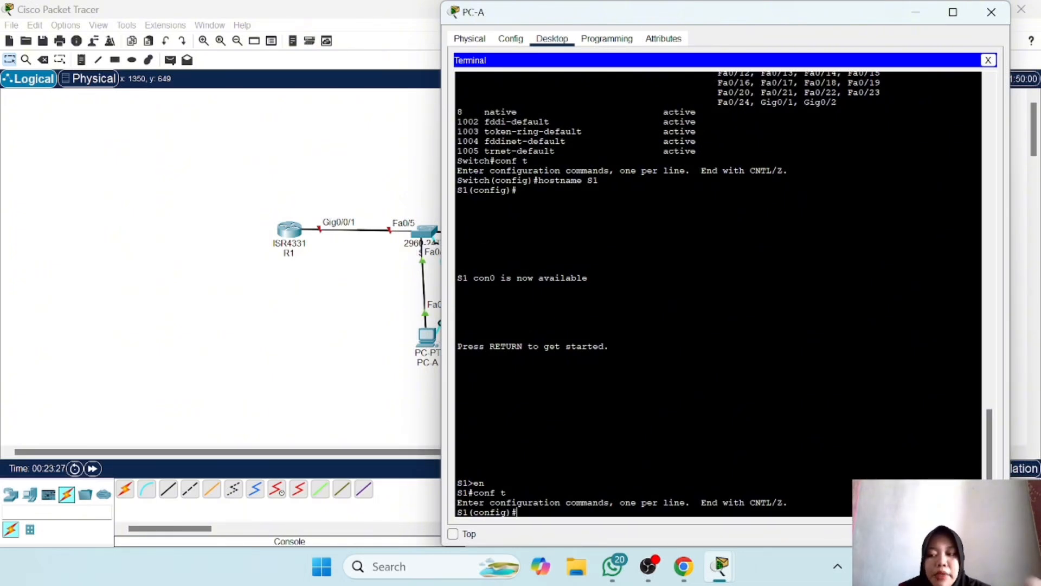
# Step: Enter interface configuration for f0/1 on S1 and set the port to trunk mode
pyautogui.write('interf')
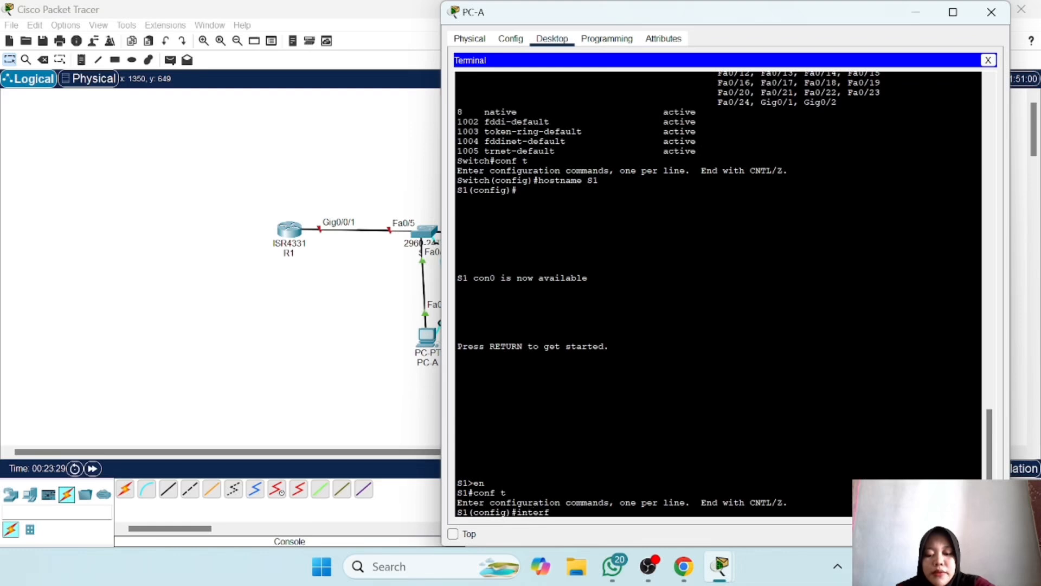
pyautogui.write('ace')
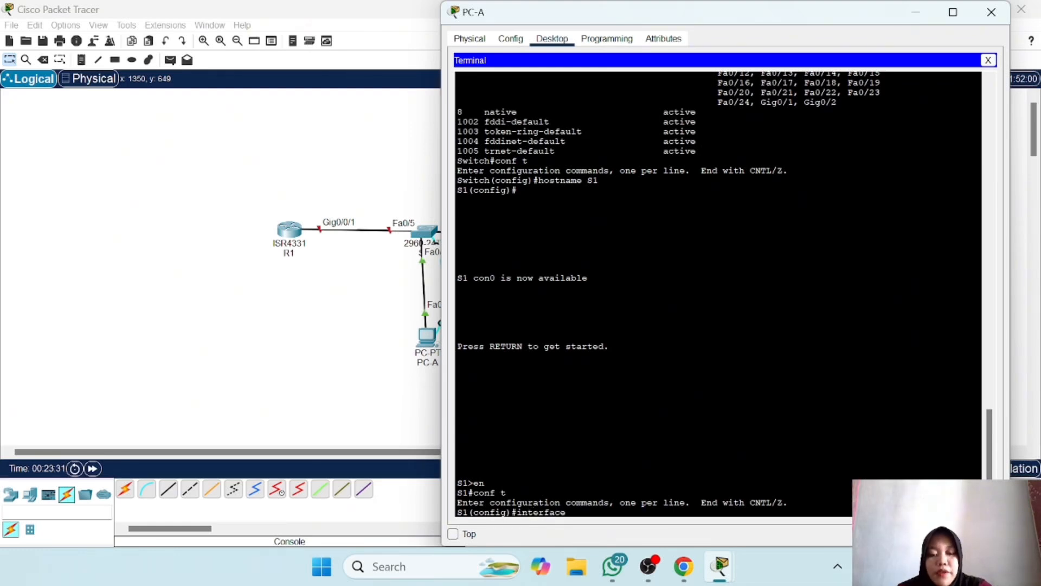
pyautogui.write(' f0/1')
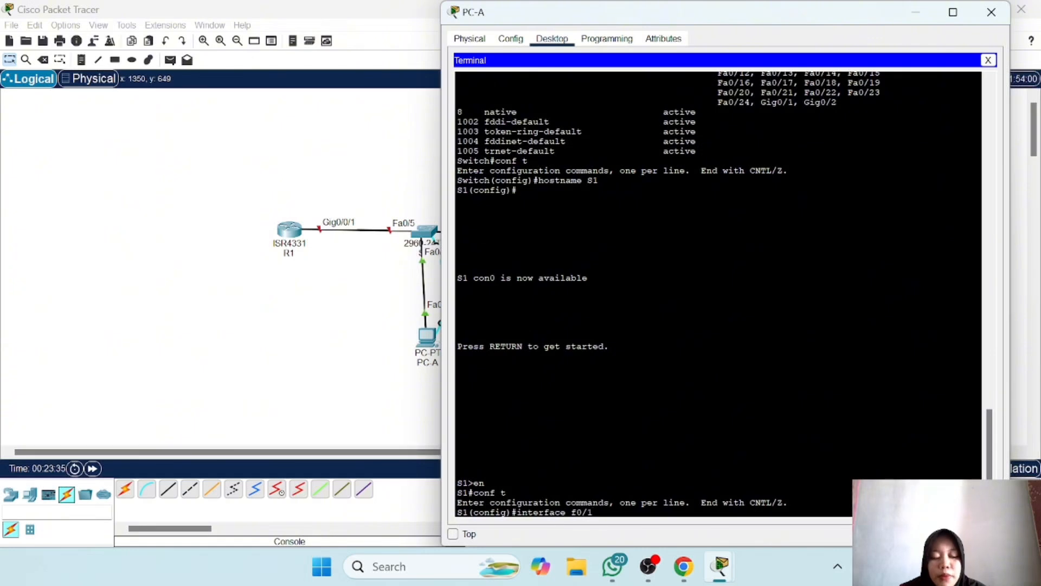
pyautogui.press('Return')
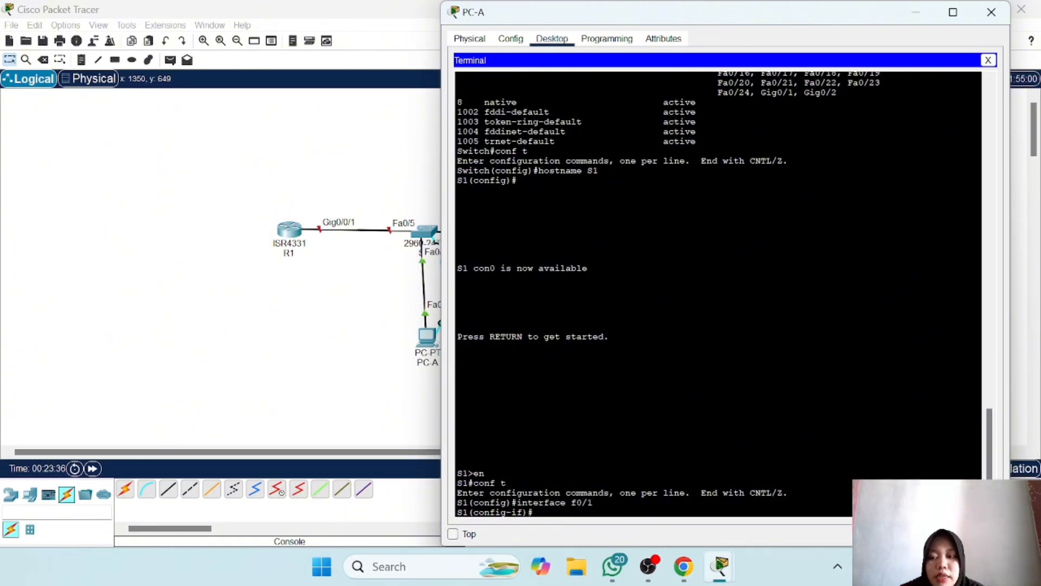
pyautogui.write('switchport mod')
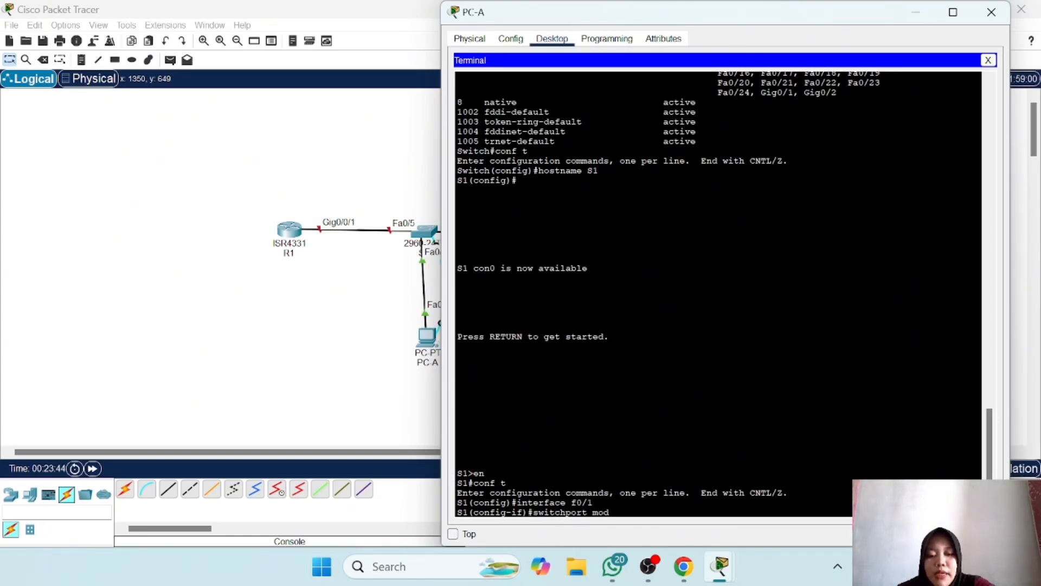
pyautogui.write('e trunk')
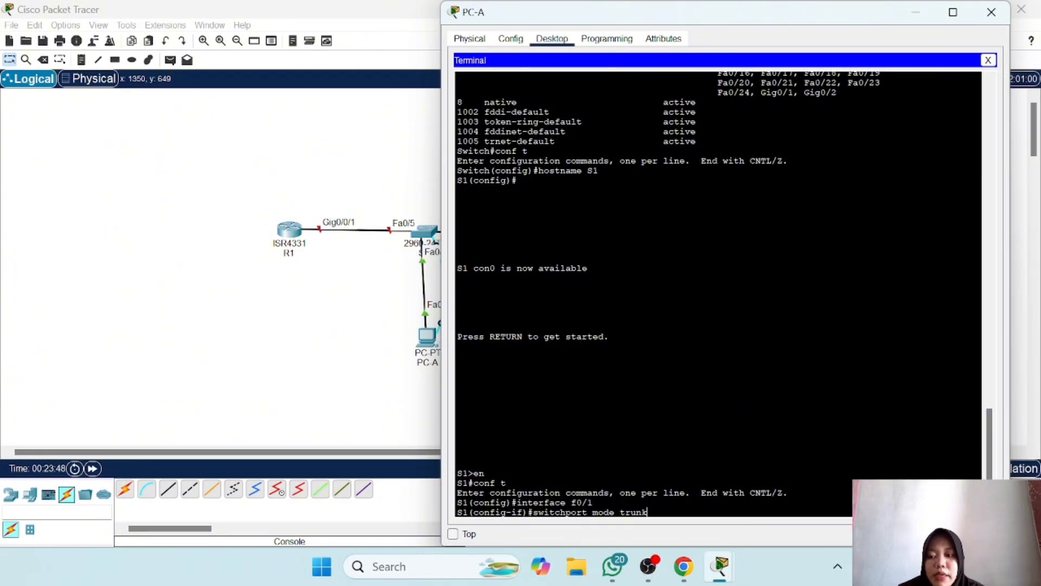
pyautogui.press('Return')
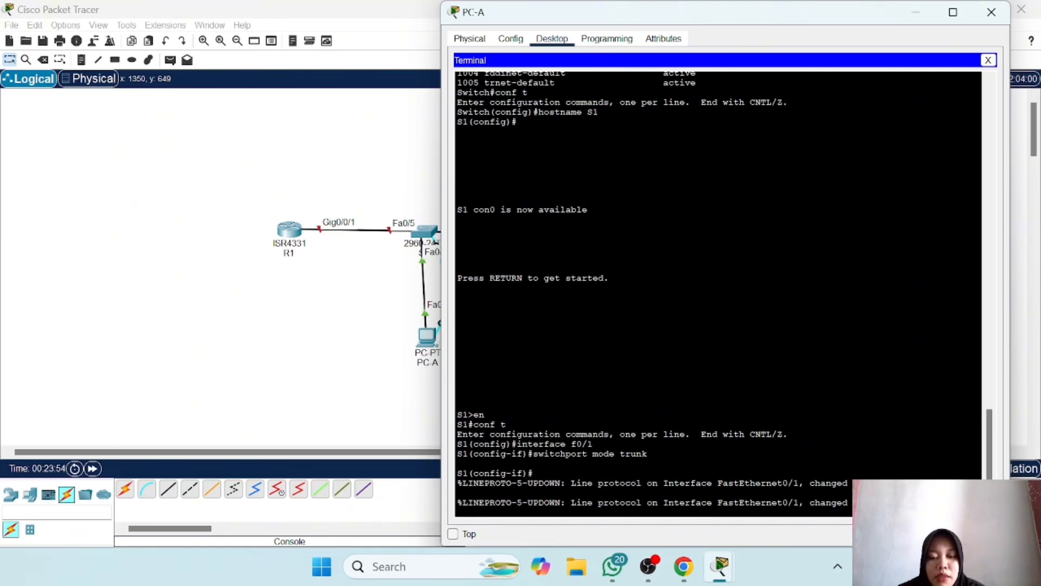
# Step: Set the native VLAN of S1's f0/1 trunk to 8 and exit to privileged EXEC mode
pyautogui.press('Return')
pyautogui.write('switchpo')
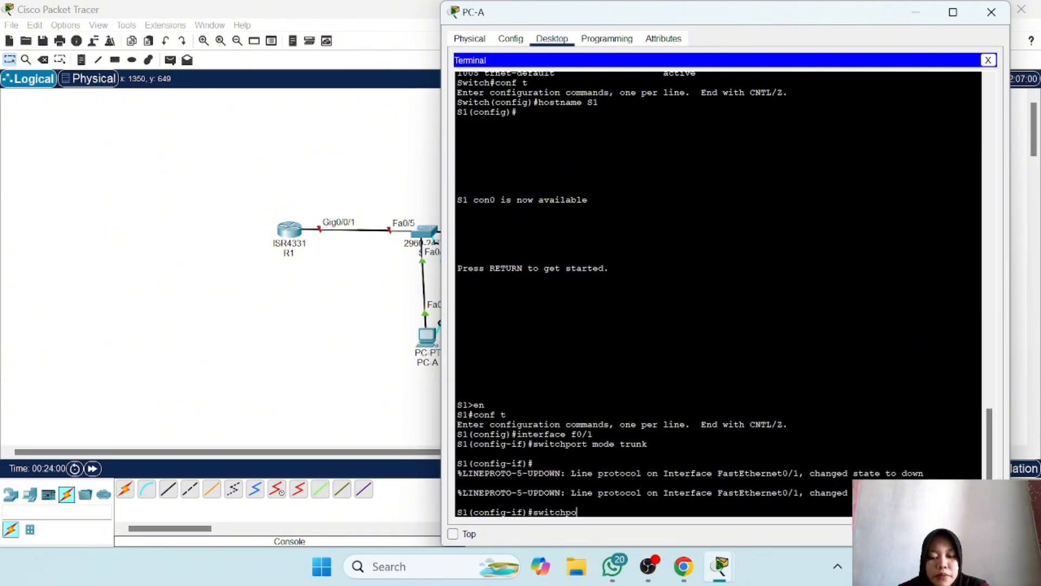
pyautogui.write('rt trunk ')
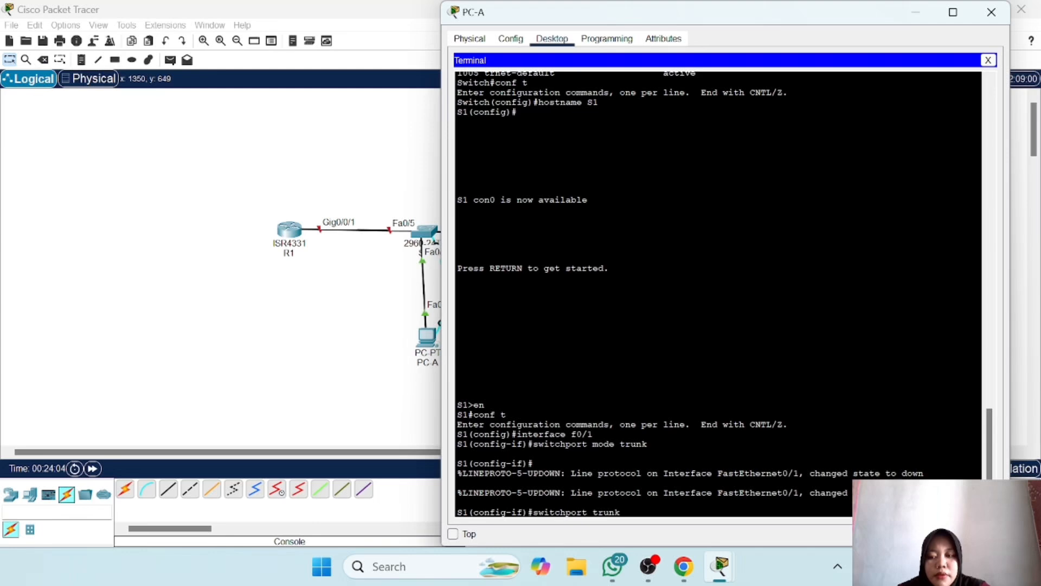
pyautogui.write('nat')
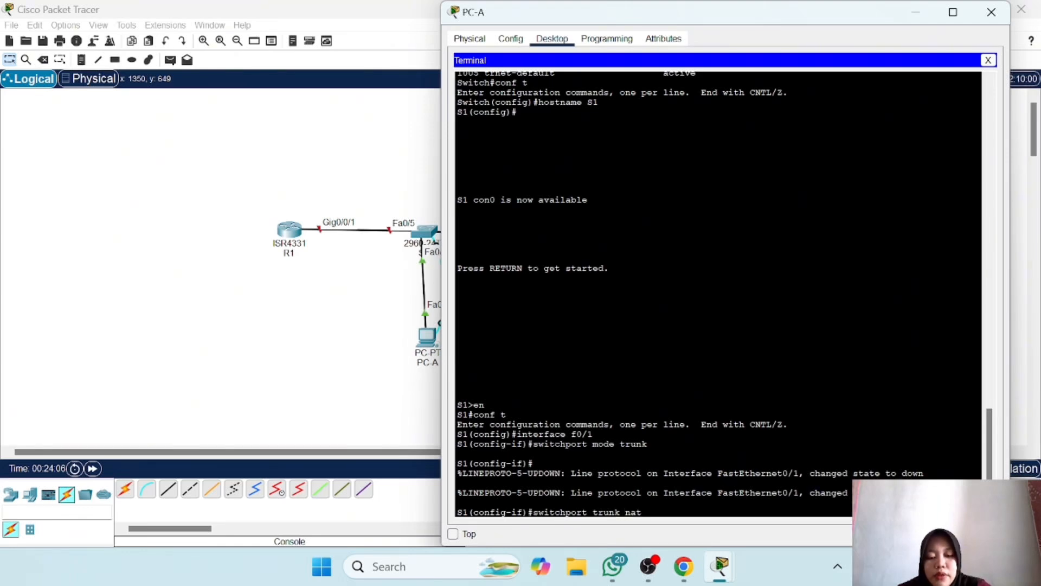
pyautogui.write('ive v')
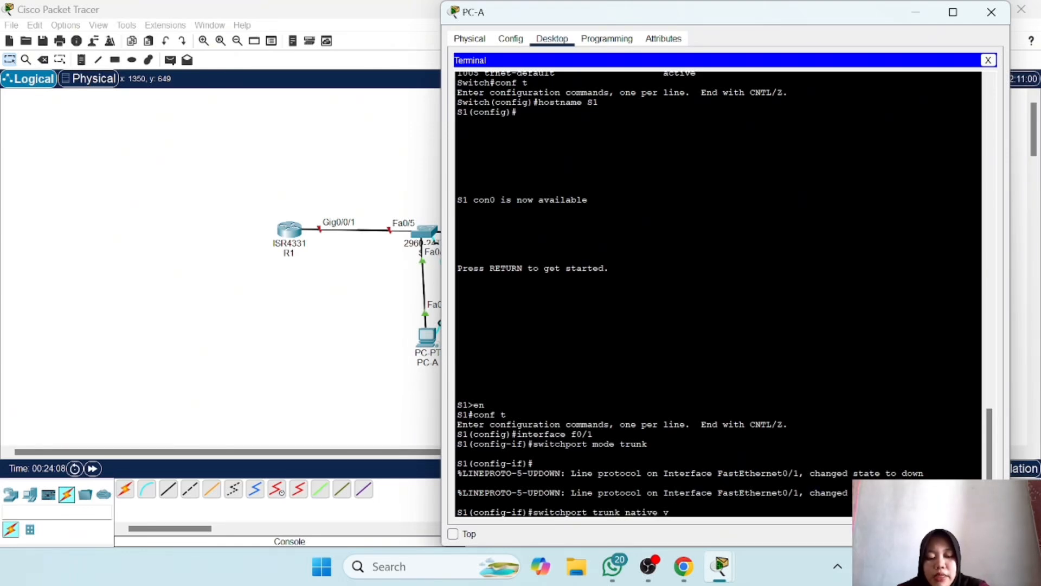
pyautogui.write('lan 8')
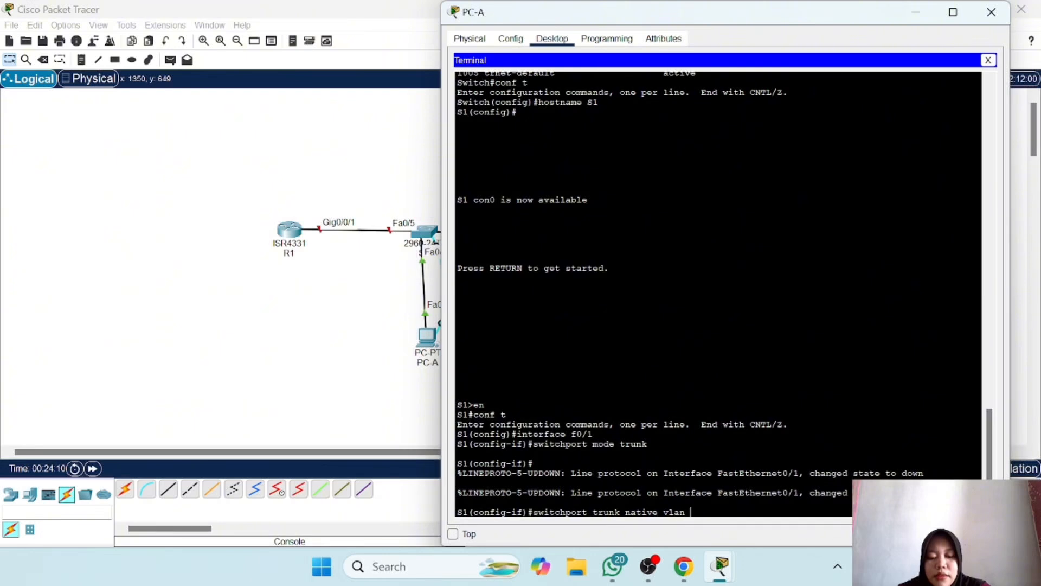
pyautogui.press('Return')
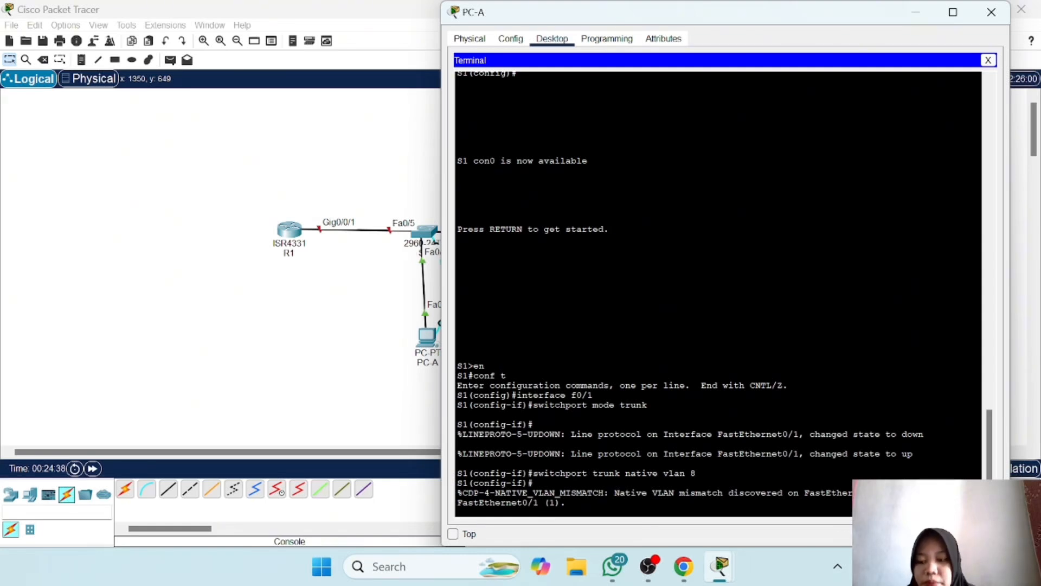
pyautogui.write('end')
pyautogui.press('Return')
pyautogui.press('Return')
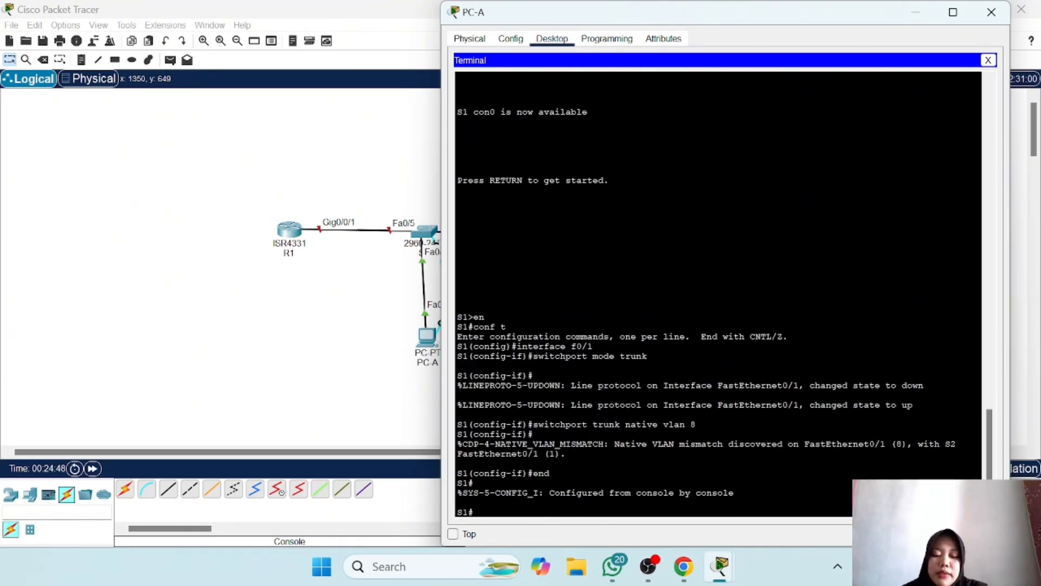
# Step: Display S1's trunk interfaces with show interface trunk and check the port, encapsulation and allowed VLANs for f0/1
pyautogui.write('show')
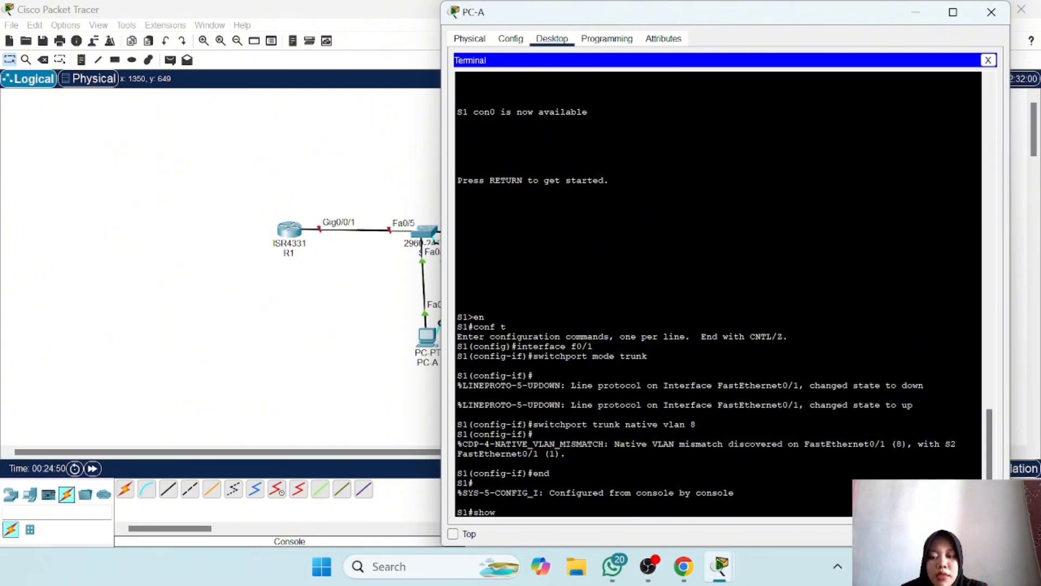
pyautogui.write(' inter')
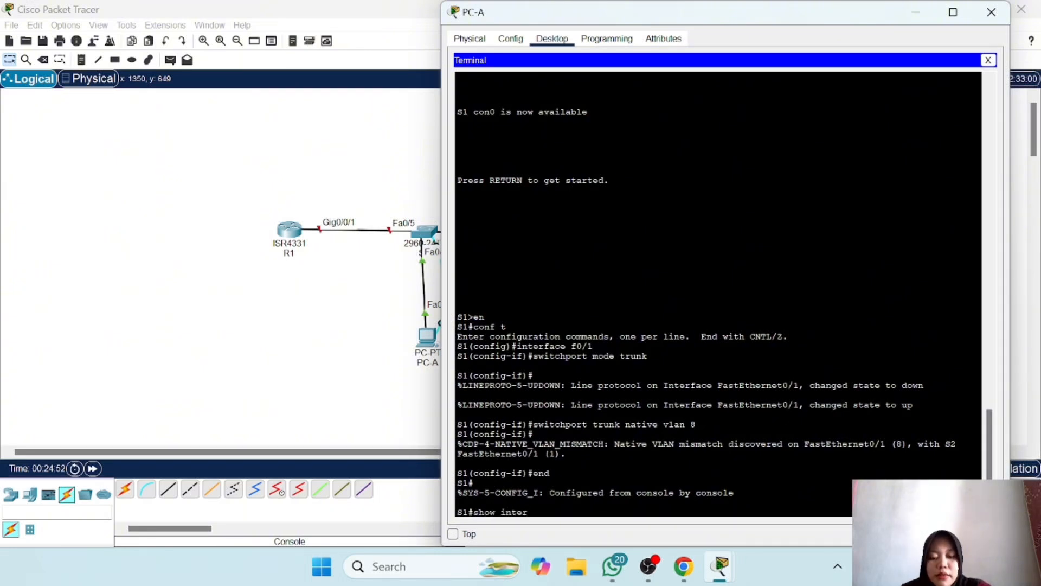
pyautogui.write('face trunk')
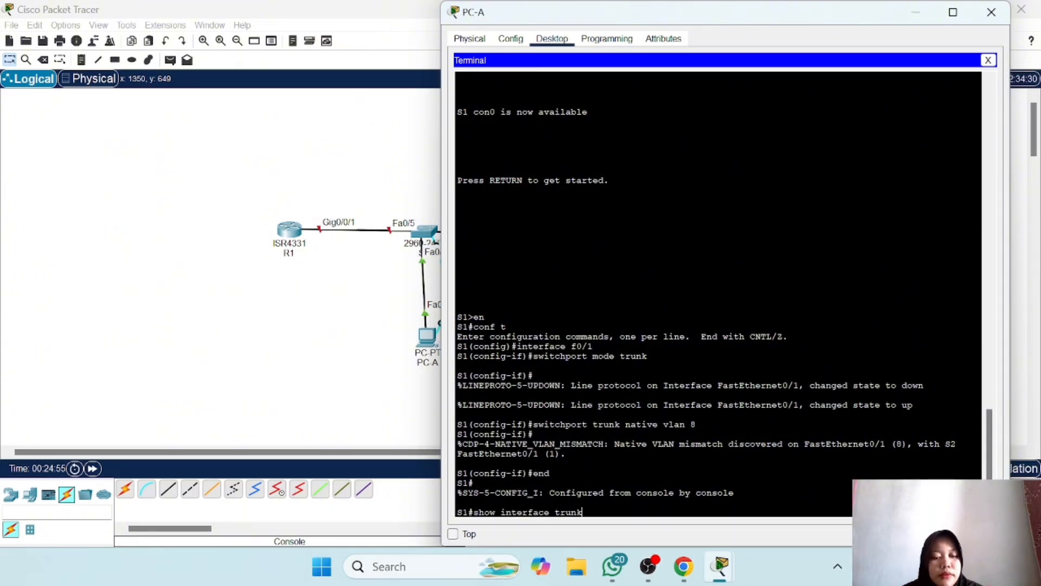
pyautogui.press('Return')
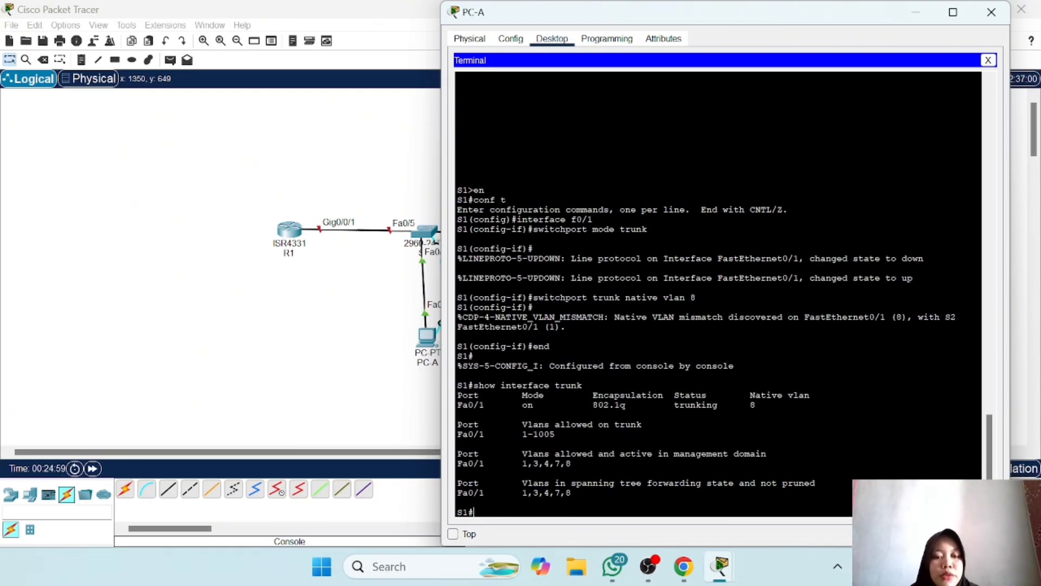
pyautogui.moveTo(572, 219); pyautogui.dragTo(593, 219)
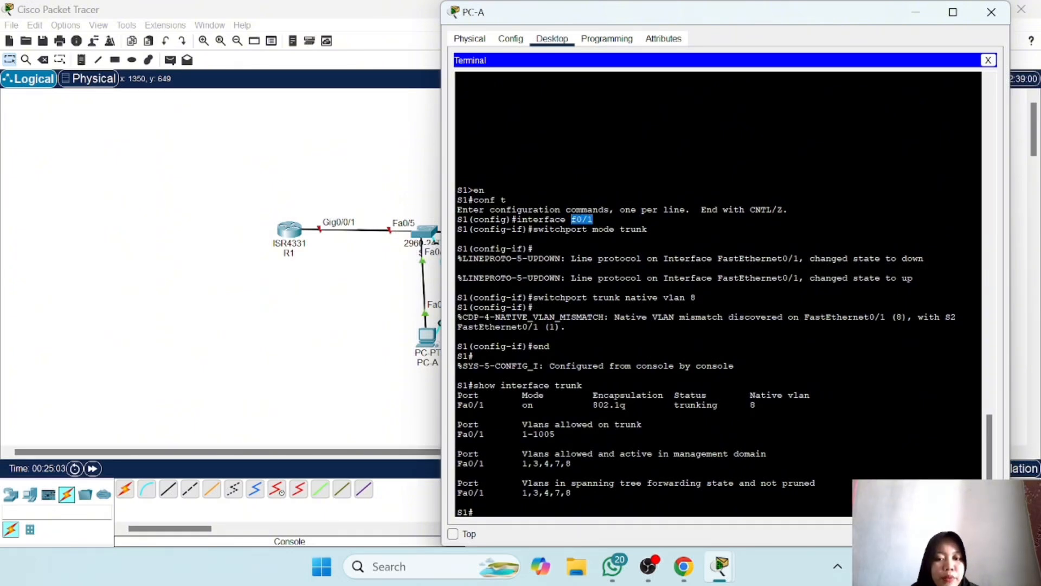
pyautogui.moveTo(489, 404); pyautogui.dragTo(457, 404)
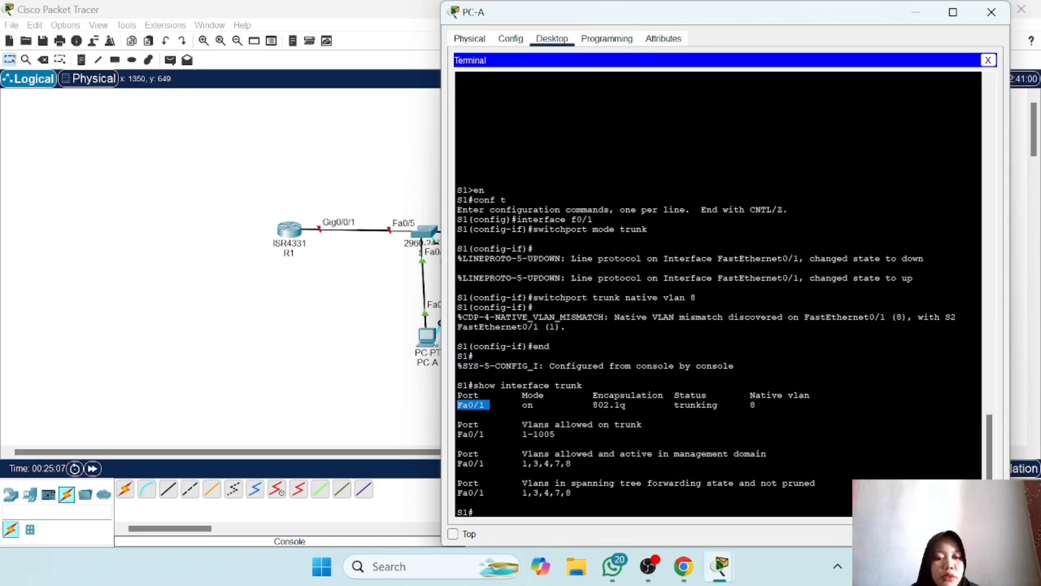
pyautogui.moveTo(674, 404); pyautogui.dragTo(583, 385)
pyautogui.click(556, 434)
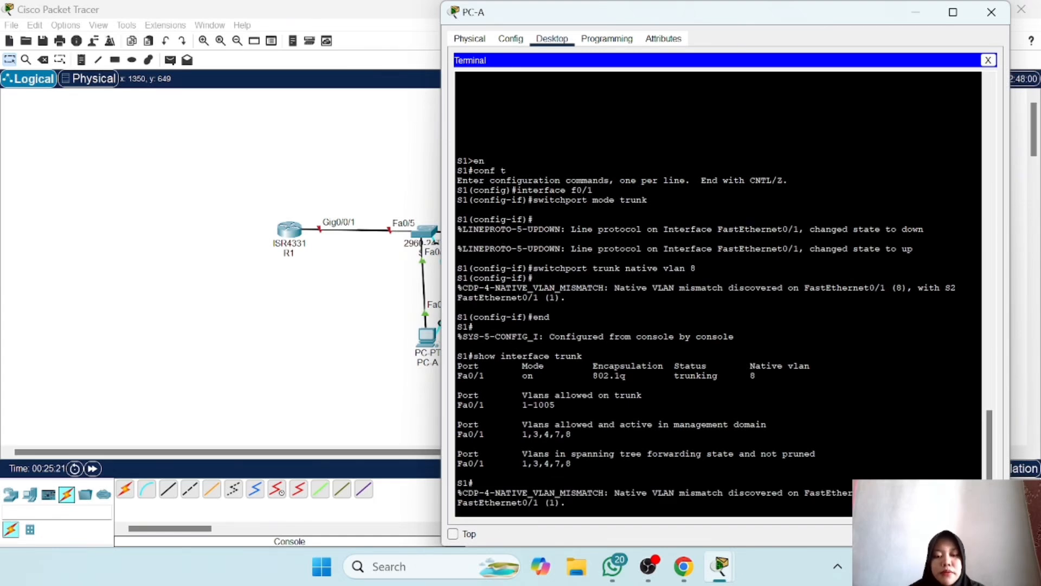
# Step: Return to global configuration mode on S1 and enter interface configuration mode for f0/5
pyautogui.press('Return')
pyautogui.write('conf t')
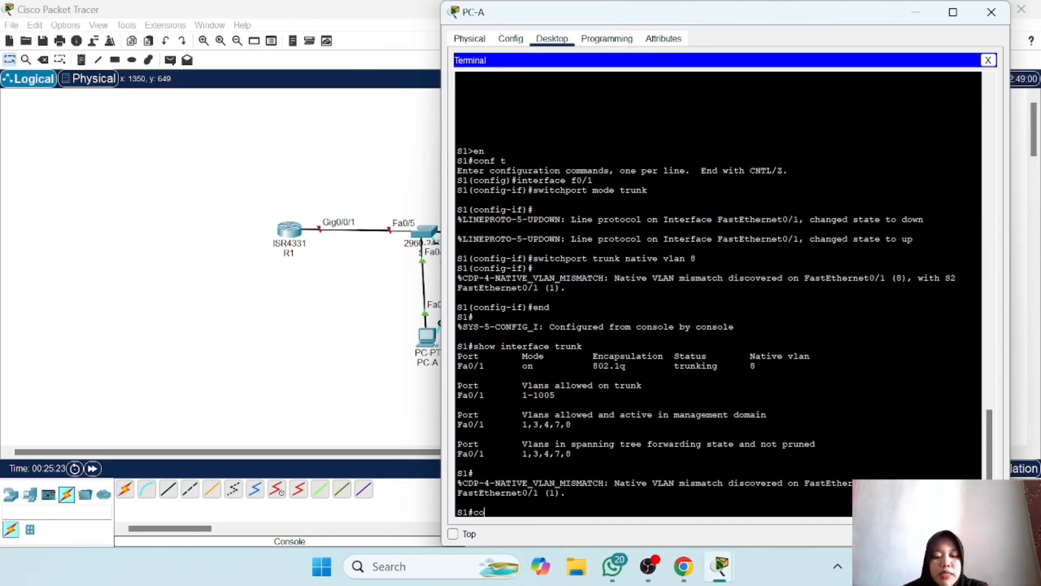
pyautogui.press('Return')
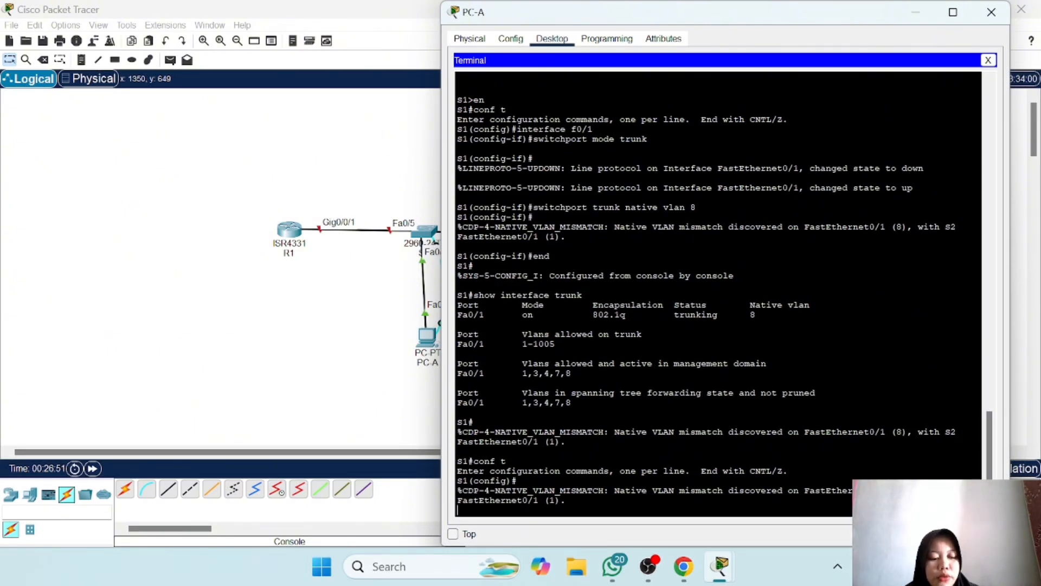
pyautogui.press('Return')
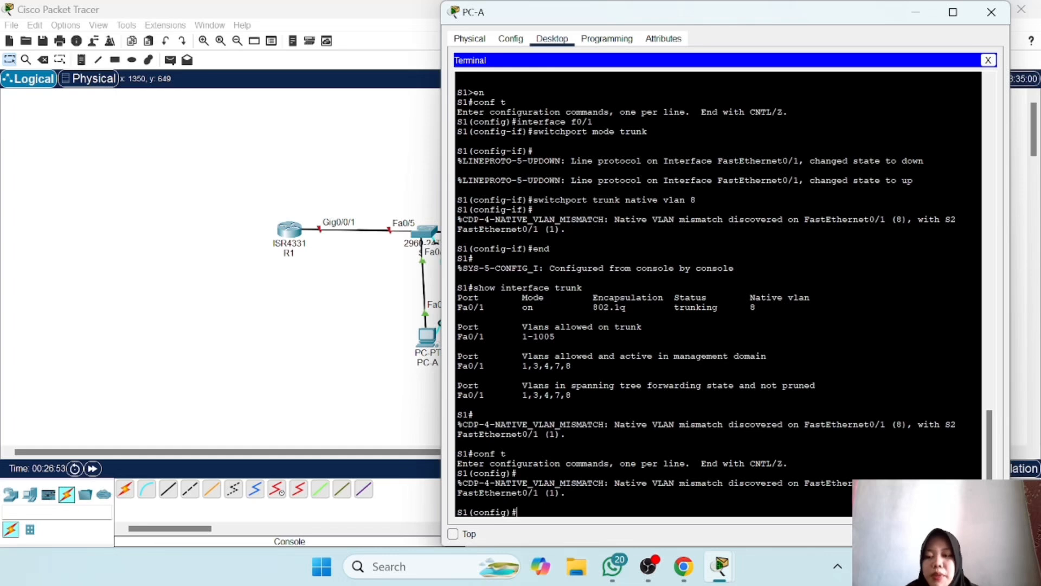
pyautogui.write('int')
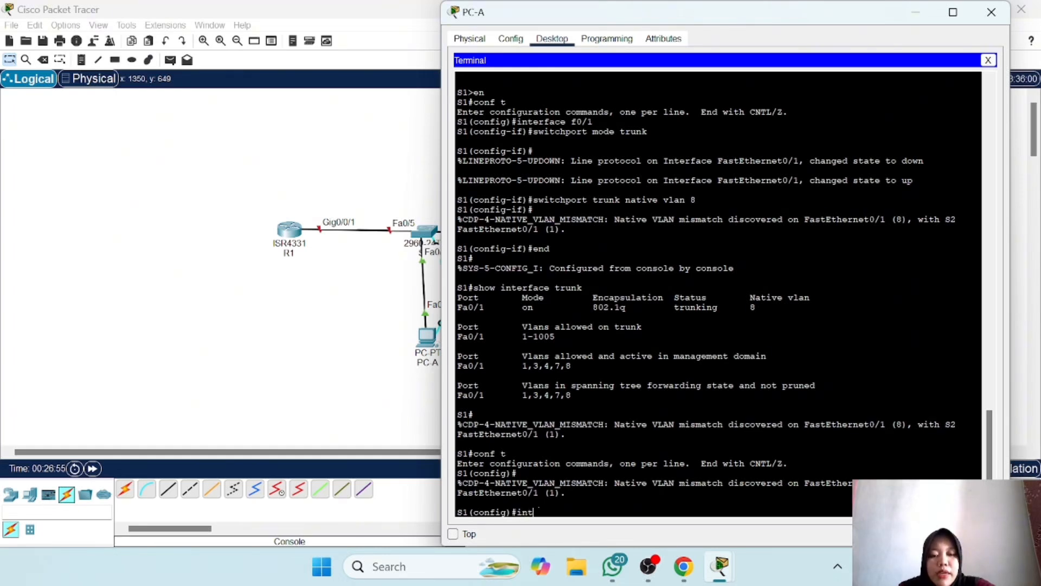
pyautogui.write('erface')
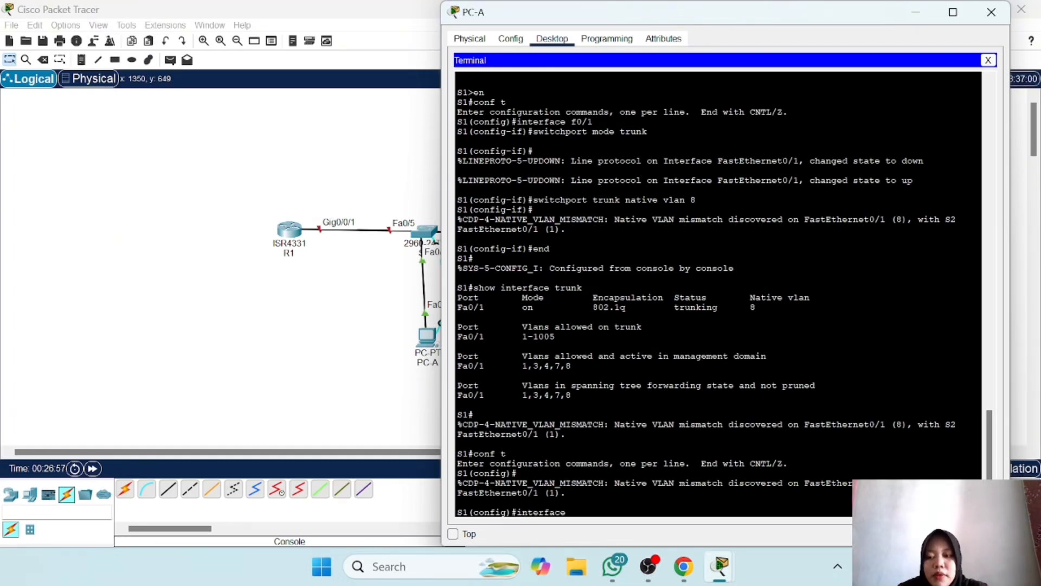
pyautogui.write(' f0/5')
pyautogui.press('Return')
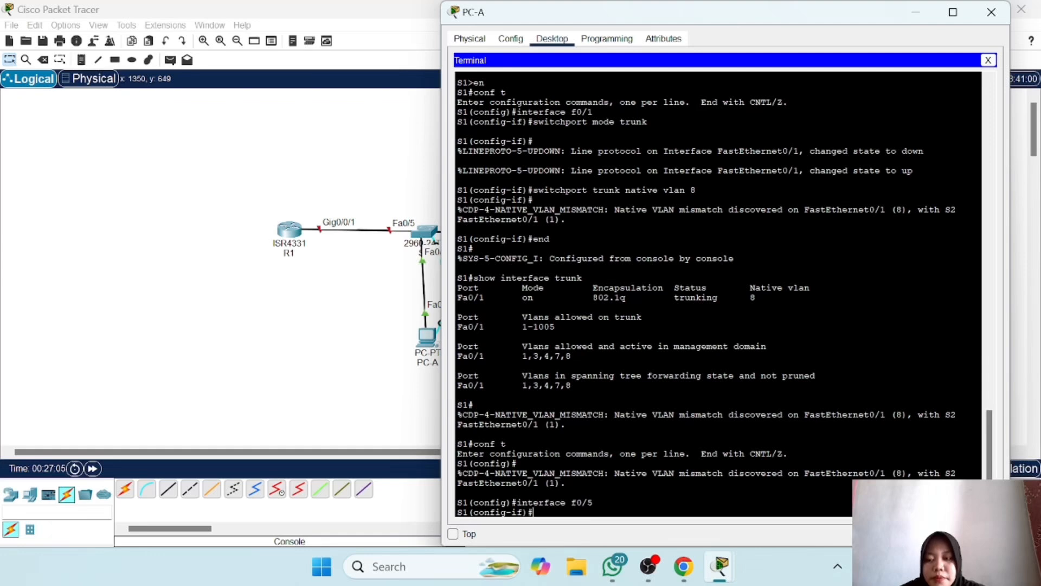
# Step: Set S1's f0/5 port to trunk mode with the switchport mode trunk command
pyautogui.write('switchpo')
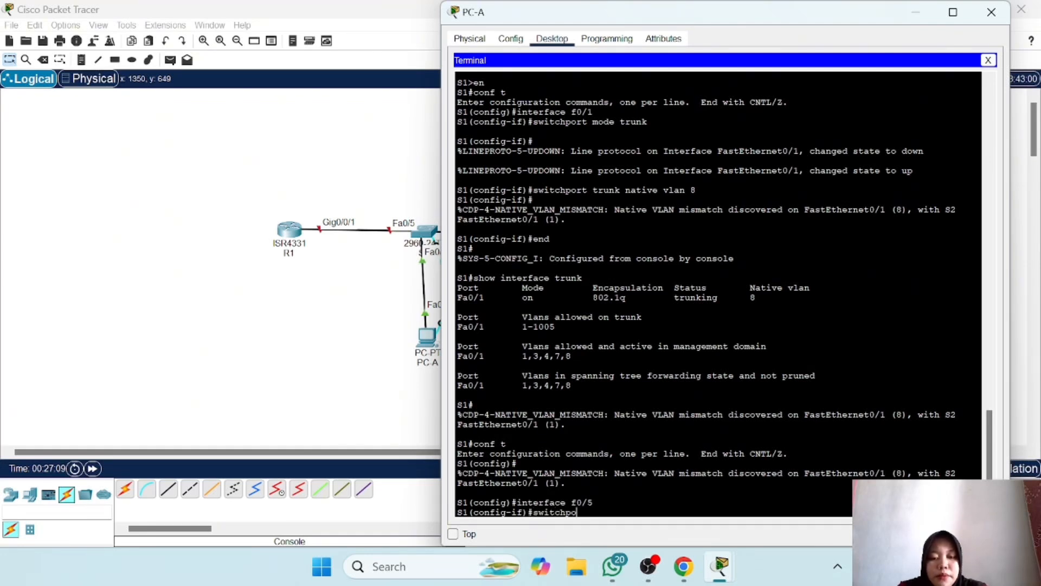
pyautogui.write('rt a')
pyautogui.press('BackSpace')
pyautogui.write('m')
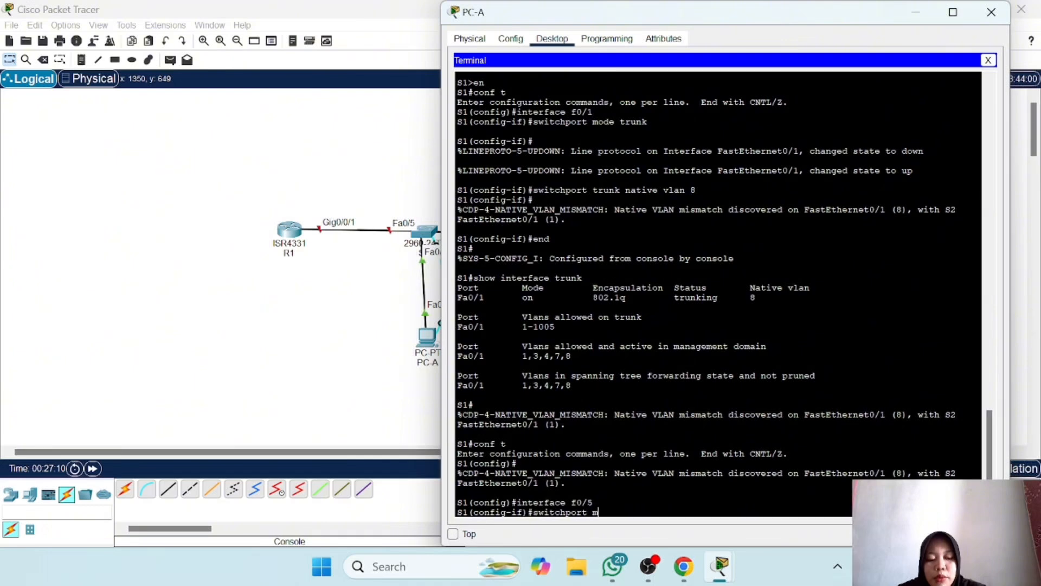
pyautogui.write('ode trunk')
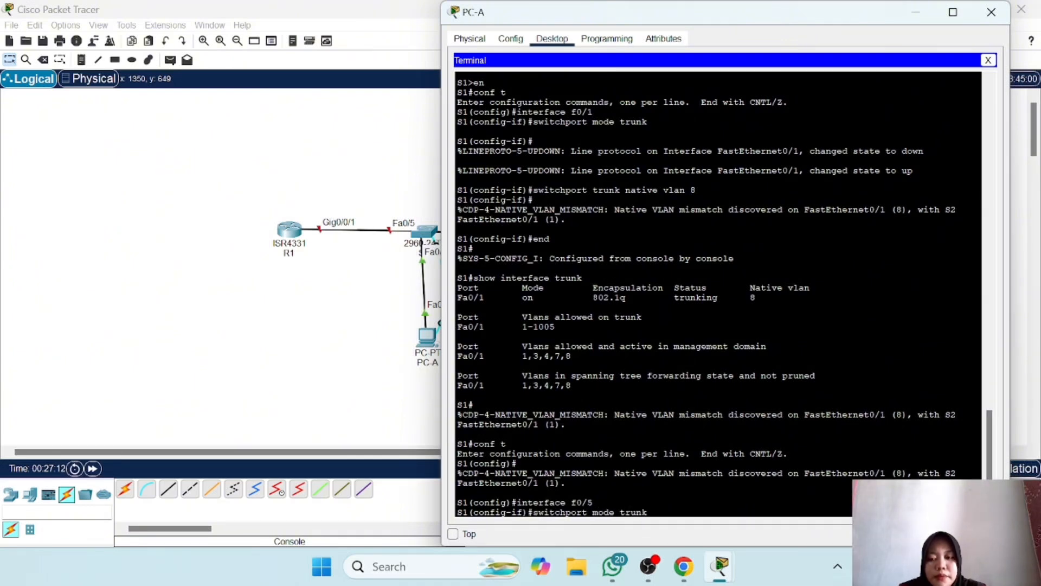
pyautogui.press('Return')
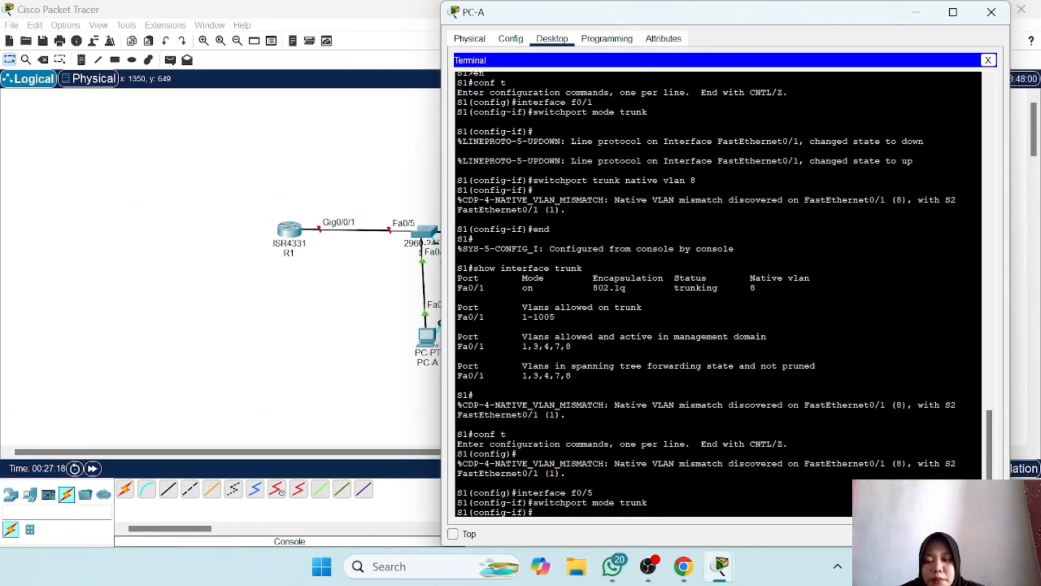
pyautogui.write('switchp')
pyautogui.press('BackSpace')
pyautogui.press('BackSpace')
pyautogui.press('BackSpace')
pyautogui.press('BackSpace')
pyautogui.press('BackSpace')
pyautogui.press('BackSpace')
pyautogui.press('BackSpace')
pyautogui.press('Return')
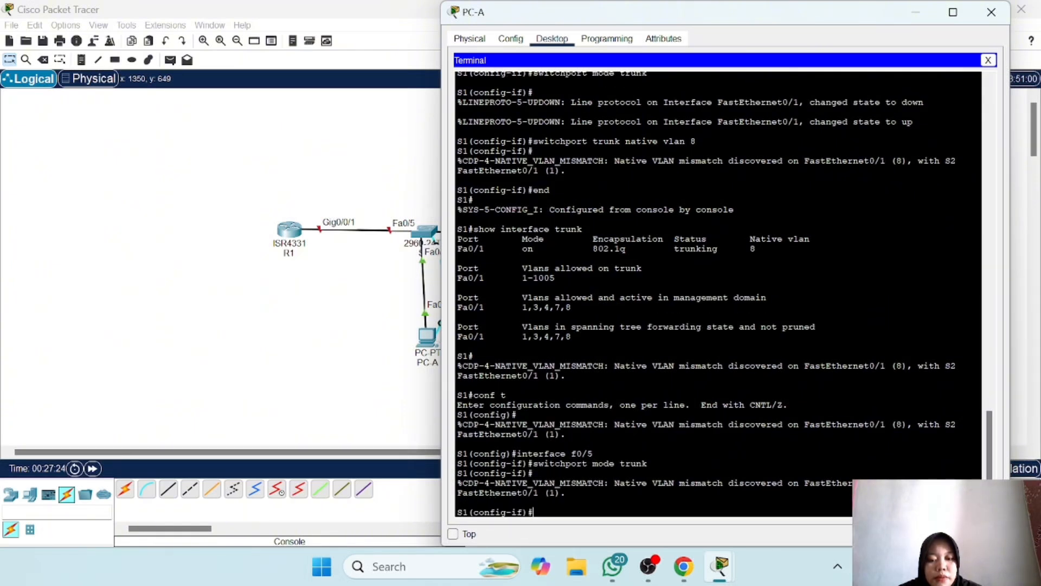
# Step: Set the native VLAN of S1's f0/5 trunk to 8 with the switchport trunk native vlan command
pyautogui.write('switchp')
pyautogui.write('ort ')
pyautogui.write('turnk')
pyautogui.write('\\\\\\\\\\')
pyautogui.press('BackSpace')
pyautogui.press('BackSpace')
pyautogui.press('BackSpace')
pyautogui.press('BackSpace')
pyautogui.press('BackSpace')
pyautogui.press('BackSpace')
pyautogui.press('BackSpace')
pyautogui.press('BackSpace')
pyautogui.press('BackSpace')
pyautogui.write('runk')
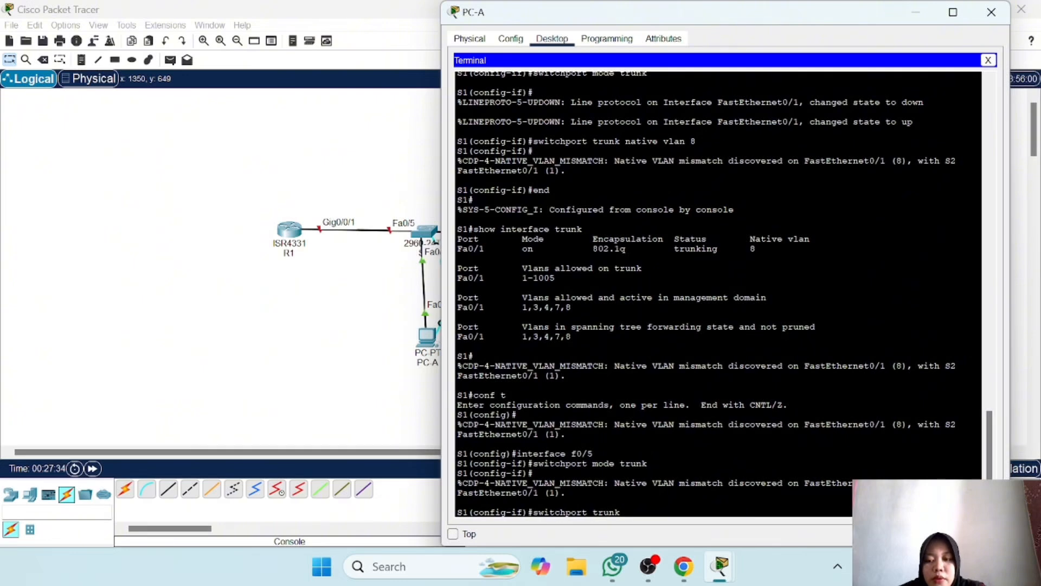
pyautogui.write(' n')
pyautogui.press('BackSpace')
pyautogui.write('nst')
pyautogui.press('BackSpace')
pyautogui.press('BackSpace')
pyautogui.press('BackSpace')
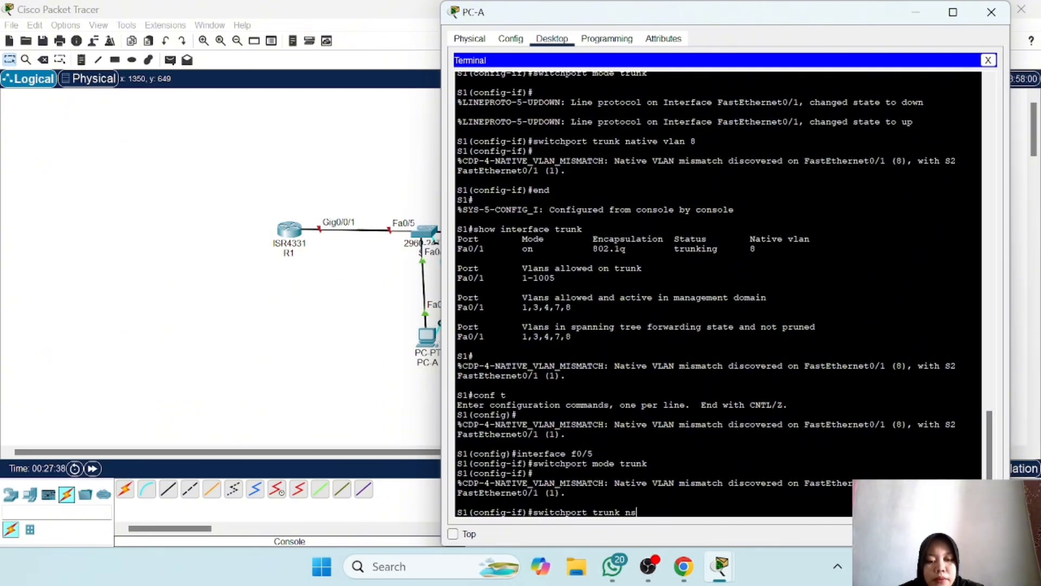
pyautogui.write('native b')
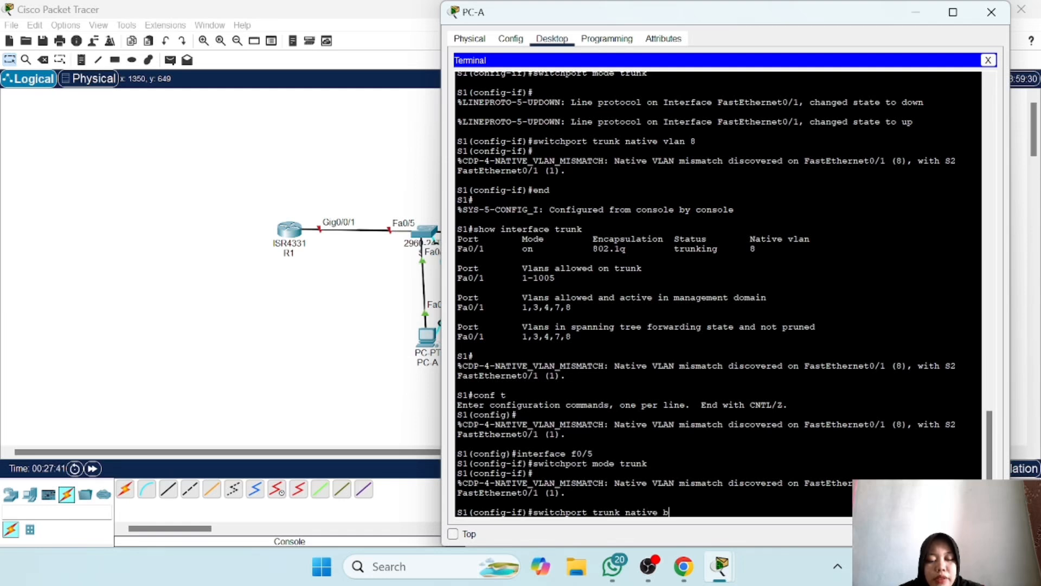
pyautogui.press('BackSpace')
pyautogui.write('vlan 8')
pyautogui.press('Return')
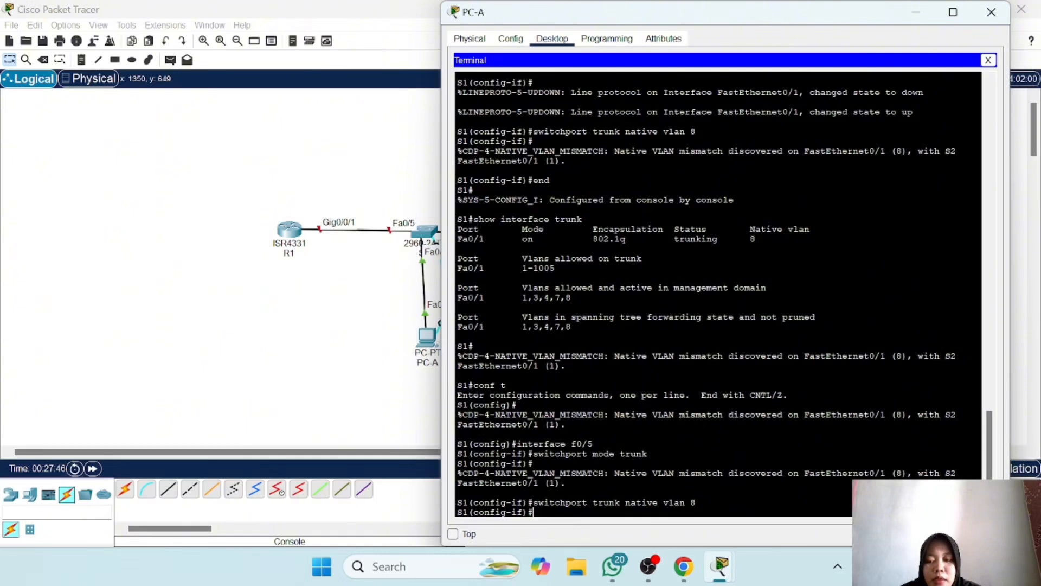
# Step: Restrict S1's f0/5 trunk to allowed VLANs 3, 4 and 8, and exit to privileged EXEC mode
pyautogui.write('switch')
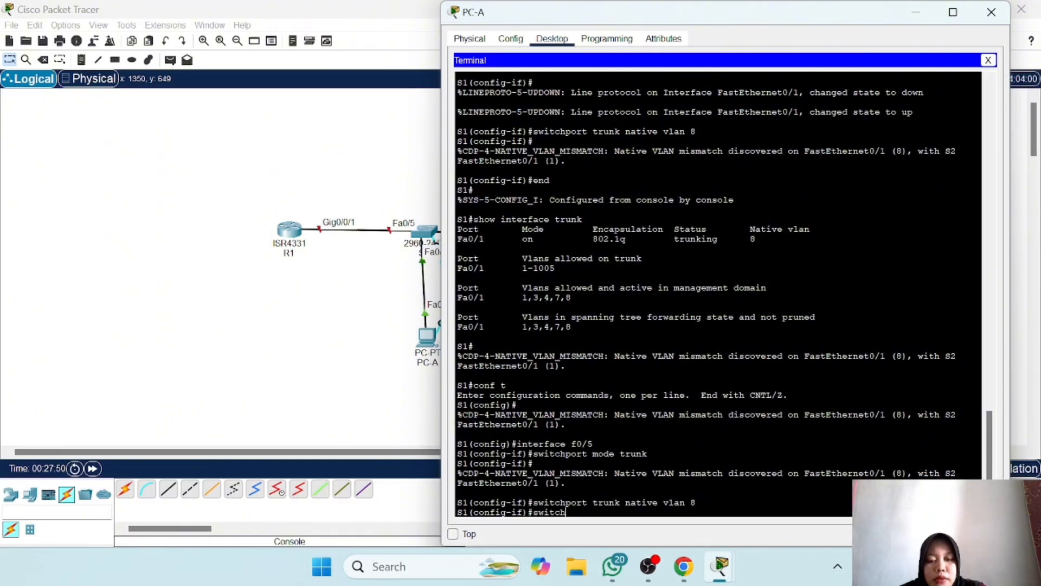
pyautogui.write('port')
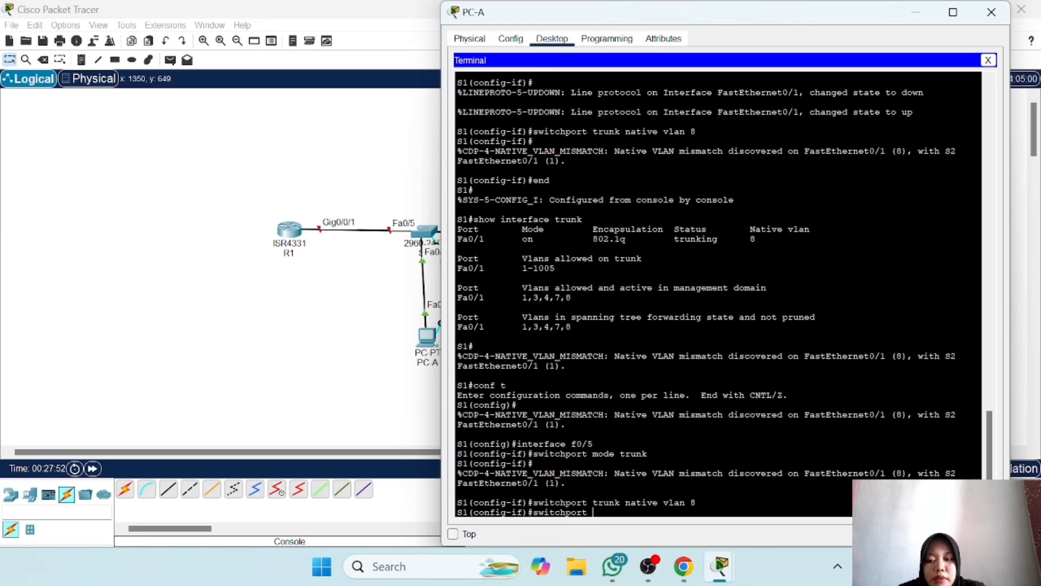
pyautogui.write(' trunk')
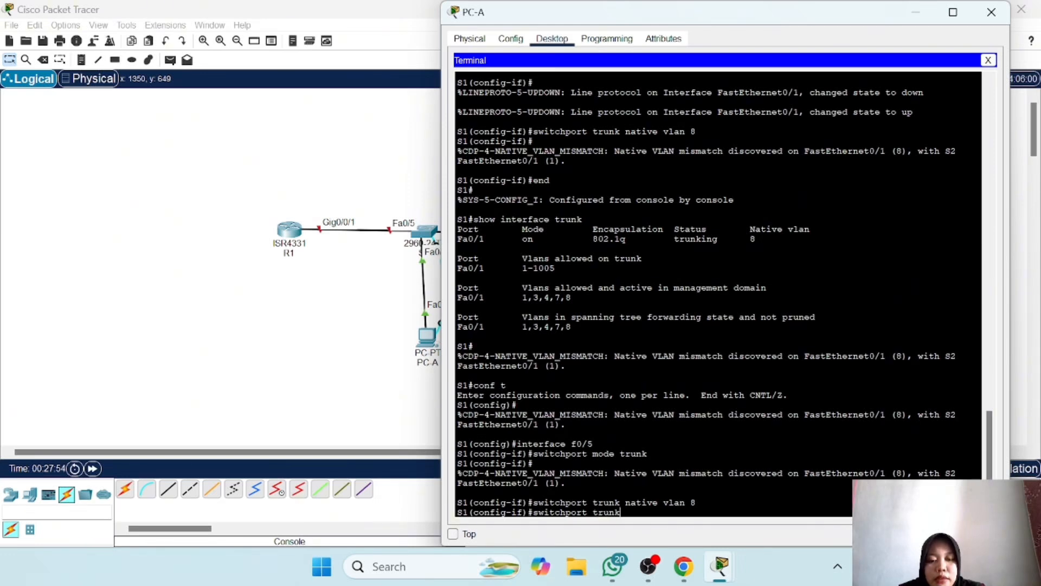
pyautogui.write(' allowed')
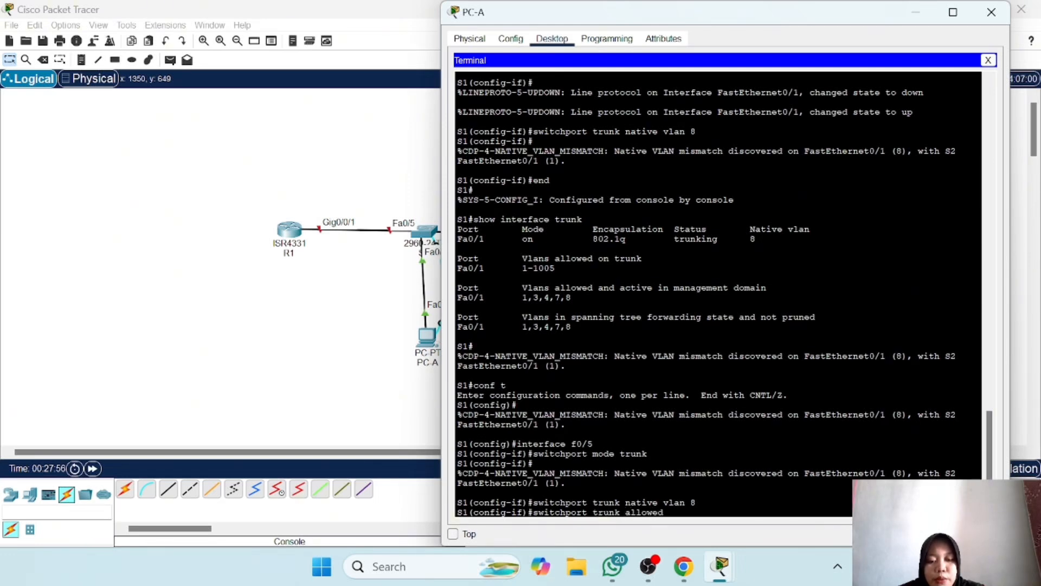
pyautogui.write(' vla')
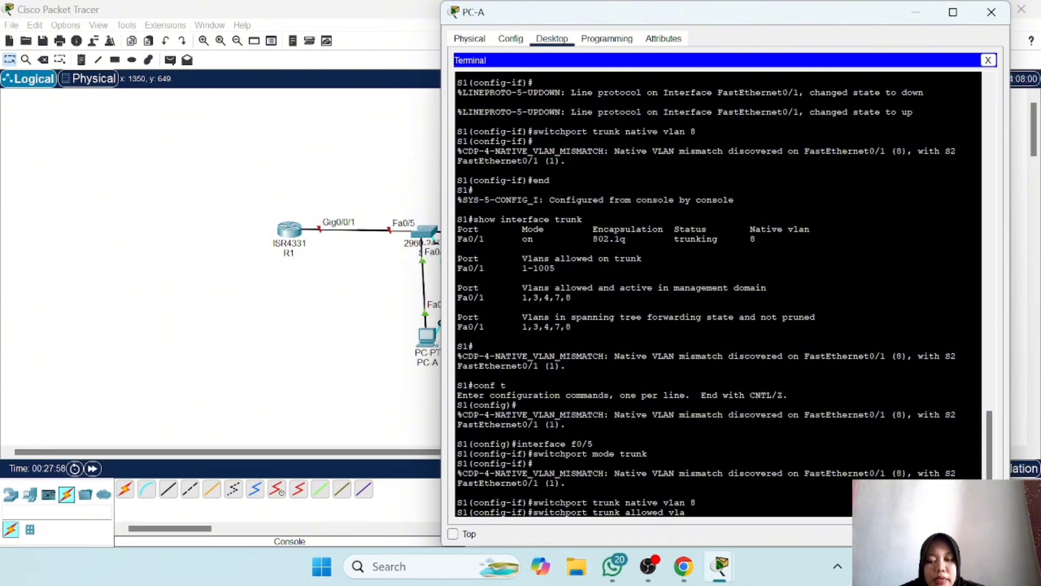
pyautogui.write('n 3,4,')
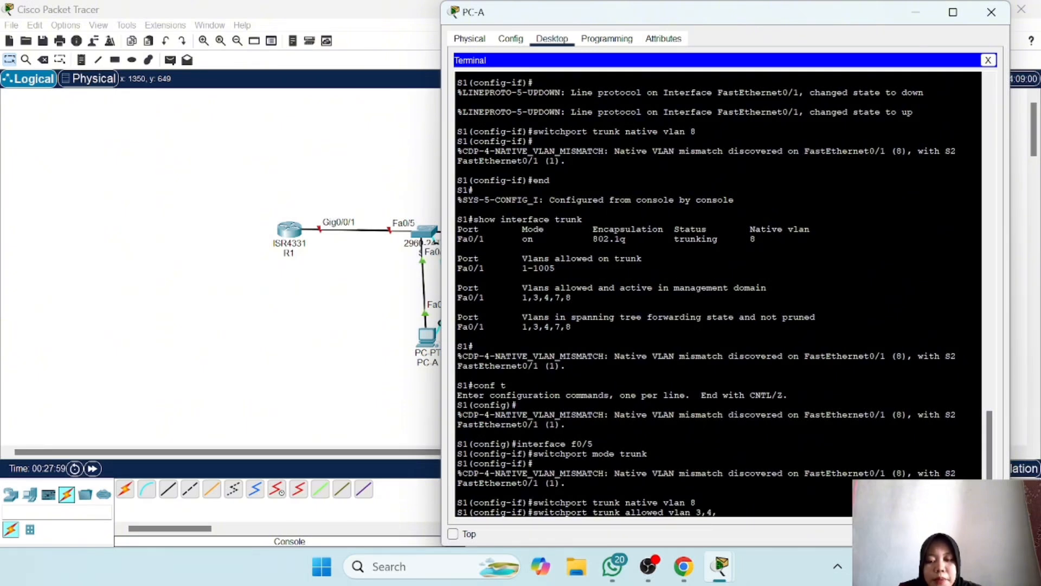
pyautogui.write('8')
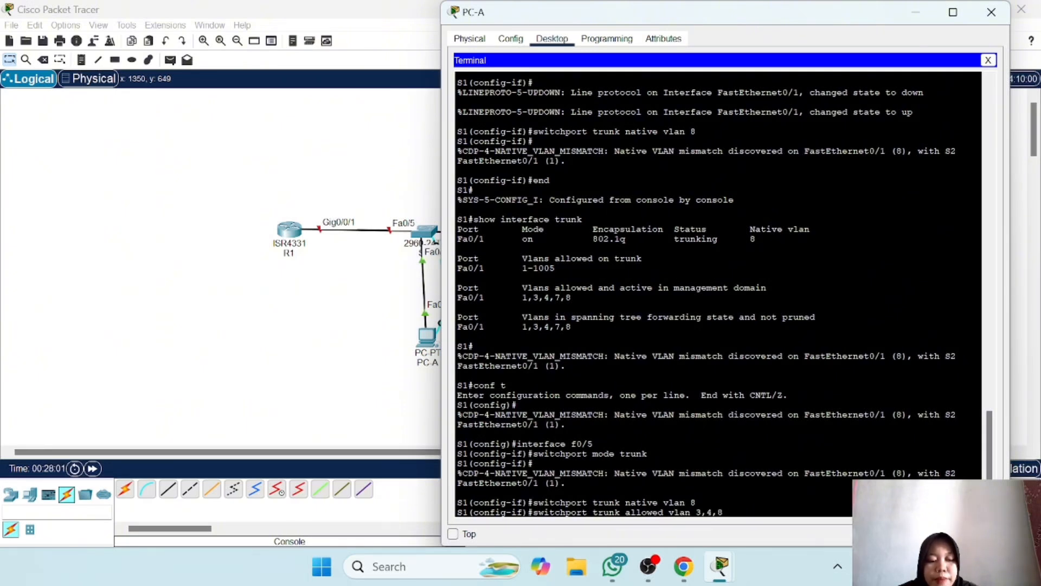
pyautogui.press('Return')
pyautogui.write('end')
pyautogui.press('Return')
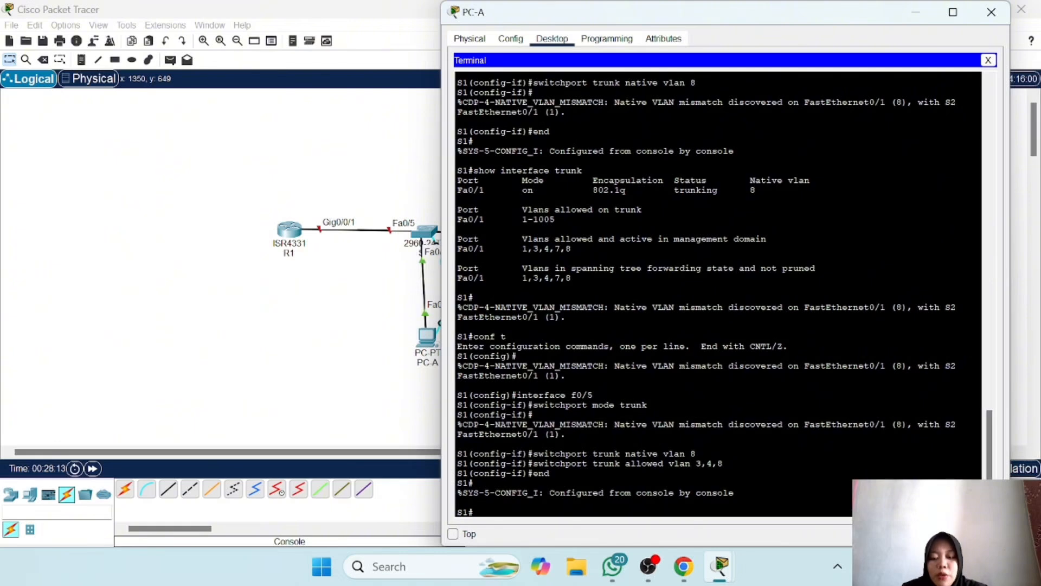
pyautogui.write('copy')
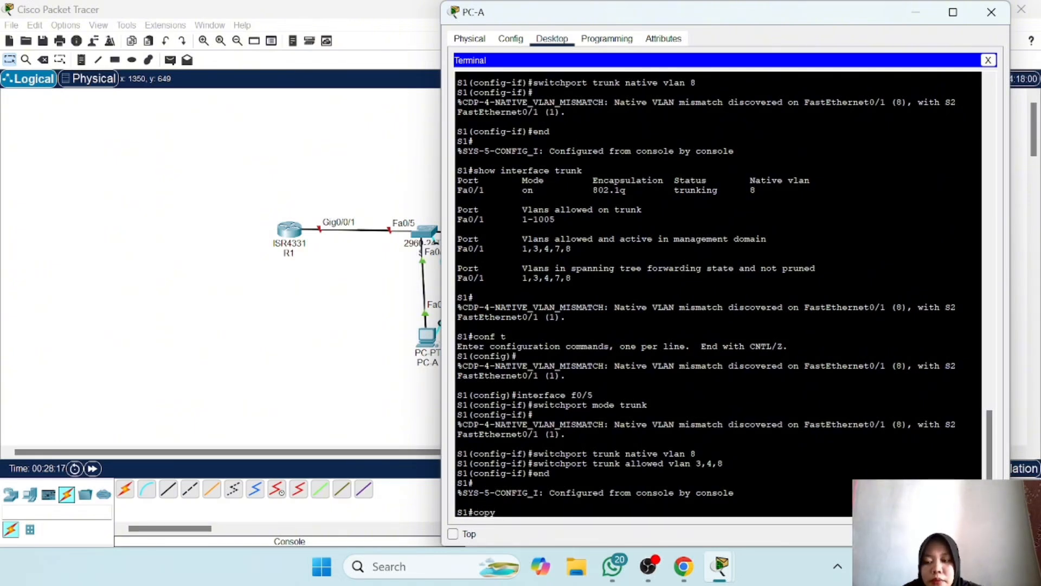
pyautogui.write(' run')
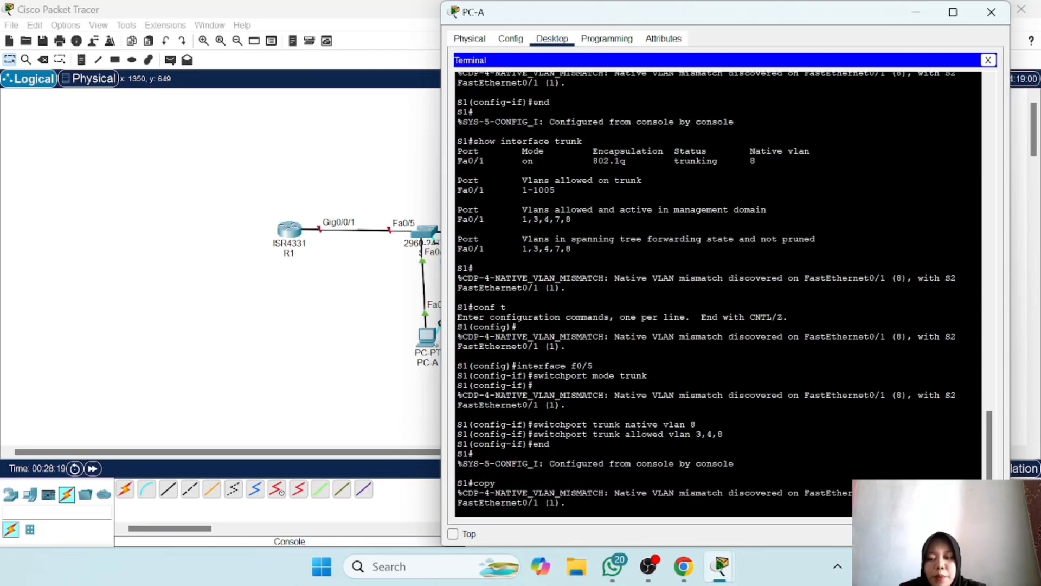
pyautogui.press('BackSpace')
pyautogui.press('BackSpace')
pyautogui.press('BackSpace')
pyautogui.press('BackSpace')
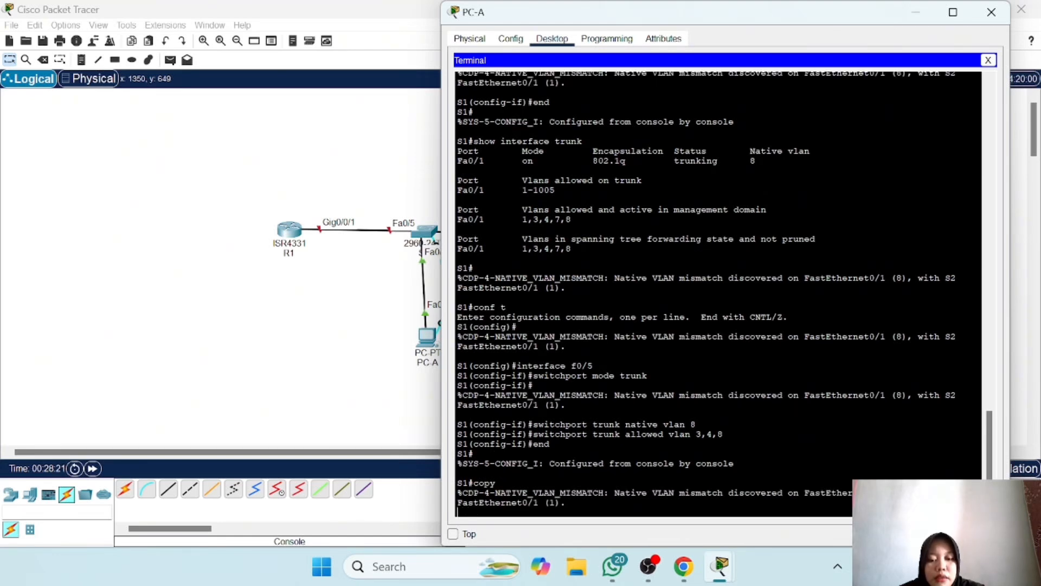
pyautogui.press('Return')
# Step: Save S1's running-config to startup-config, accepting the default destination filename
pyautogui.write('copy')
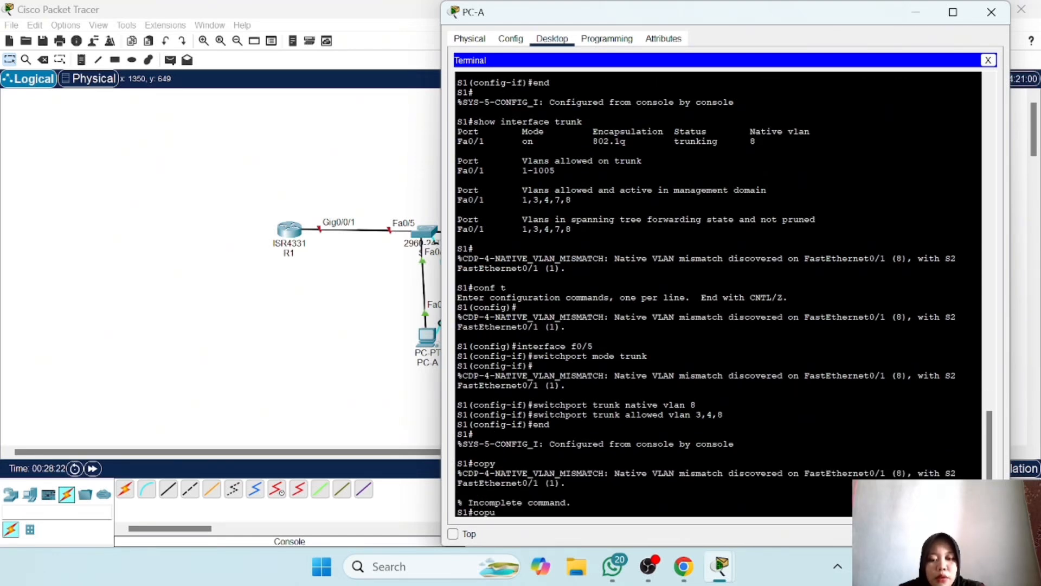
pyautogui.write(' running-config')
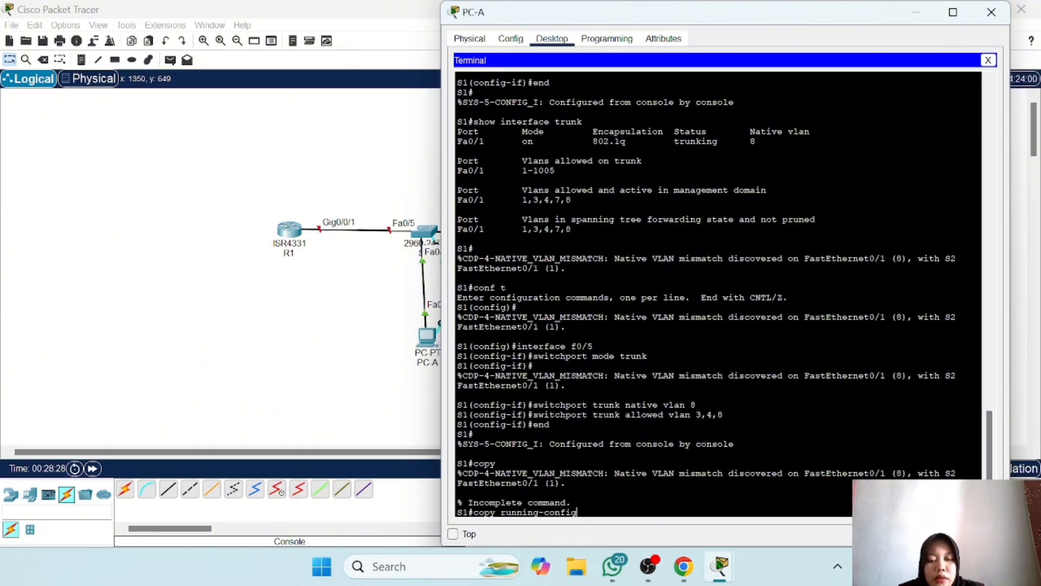
pyautogui.write(' start')
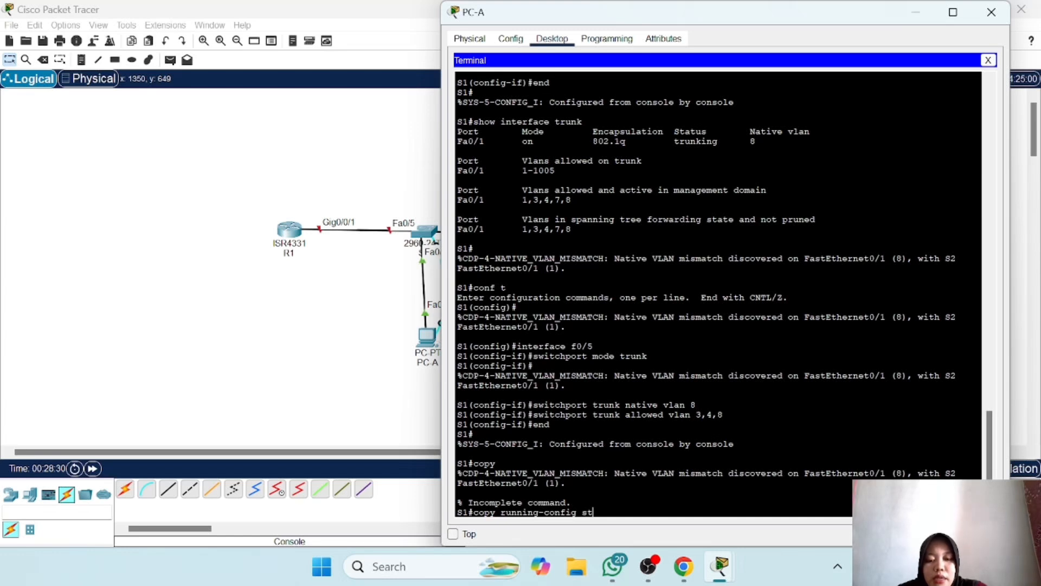
pyautogui.write('-config')
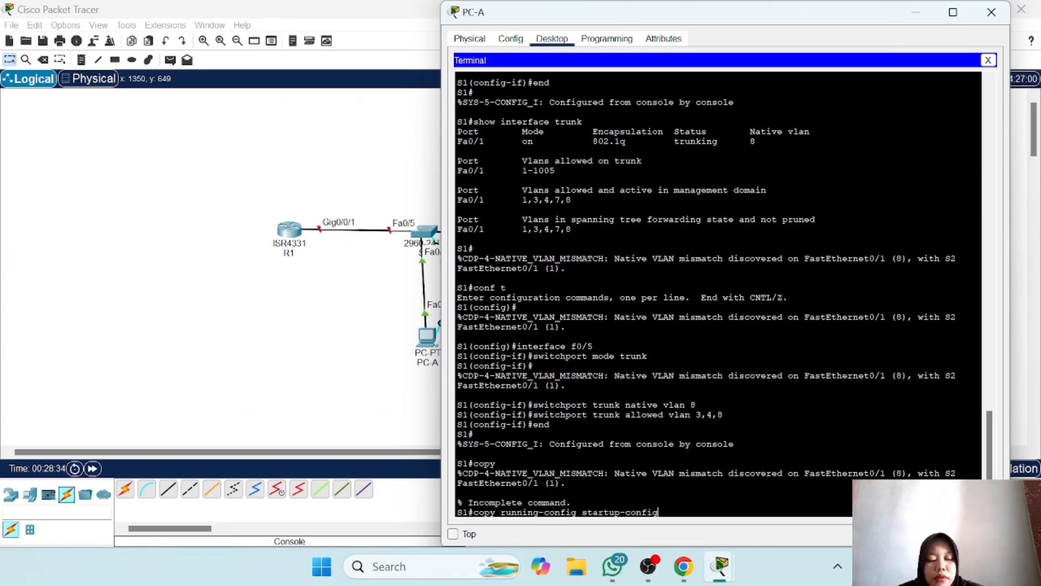
pyautogui.press('Return')
pyautogui.press('Return')
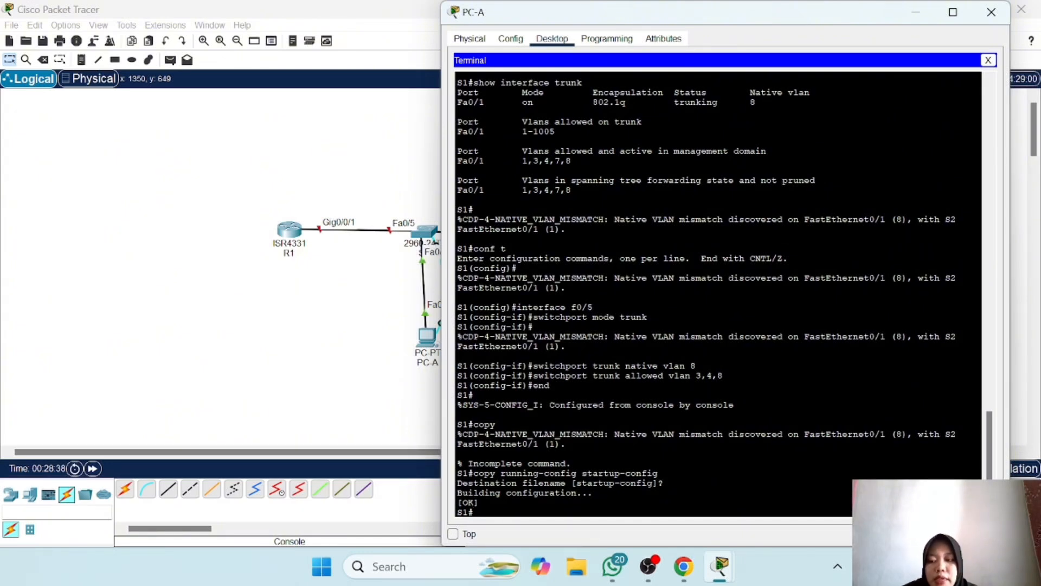
# Step: Display S1's trunk interfaces with show interface trunk to check the trunk configuration
pyautogui.write('show int')
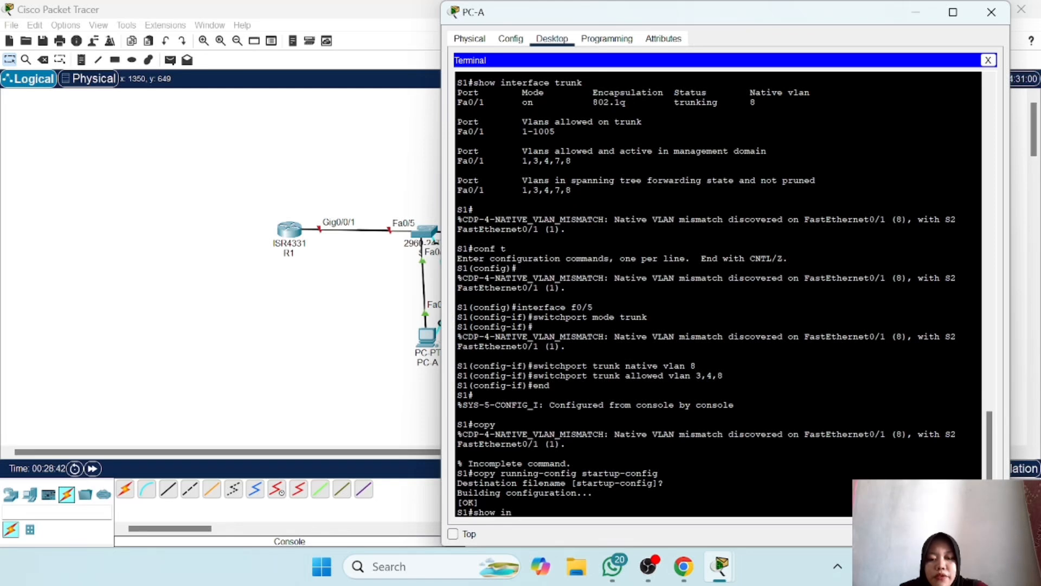
pyautogui.write('erface trunk')
pyautogui.press('Return')
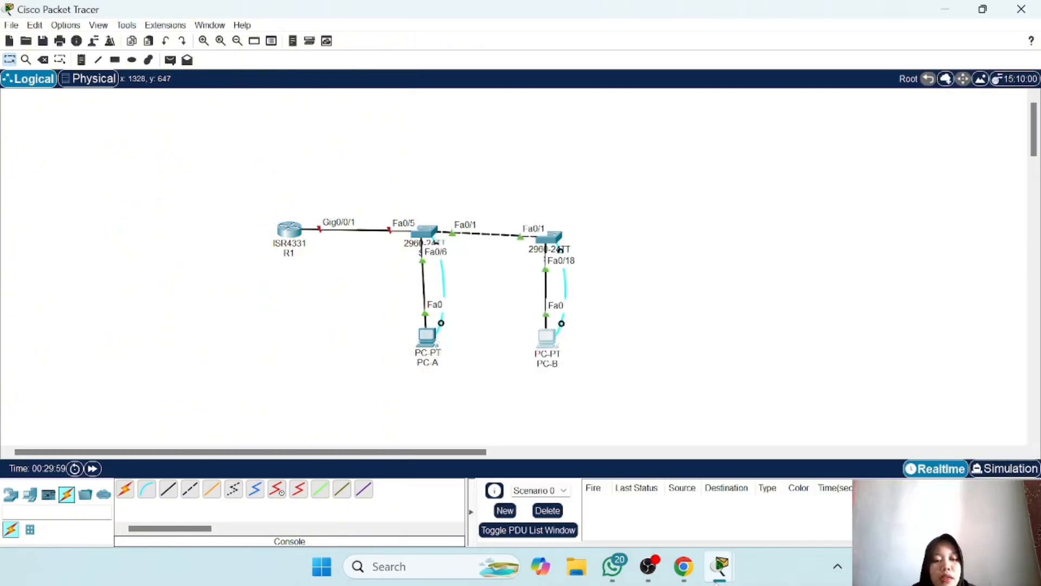
# Step: Switch to PC-B's terminal session and enter global configuration mode on S2
pyautogui.moveTo(719, 566)
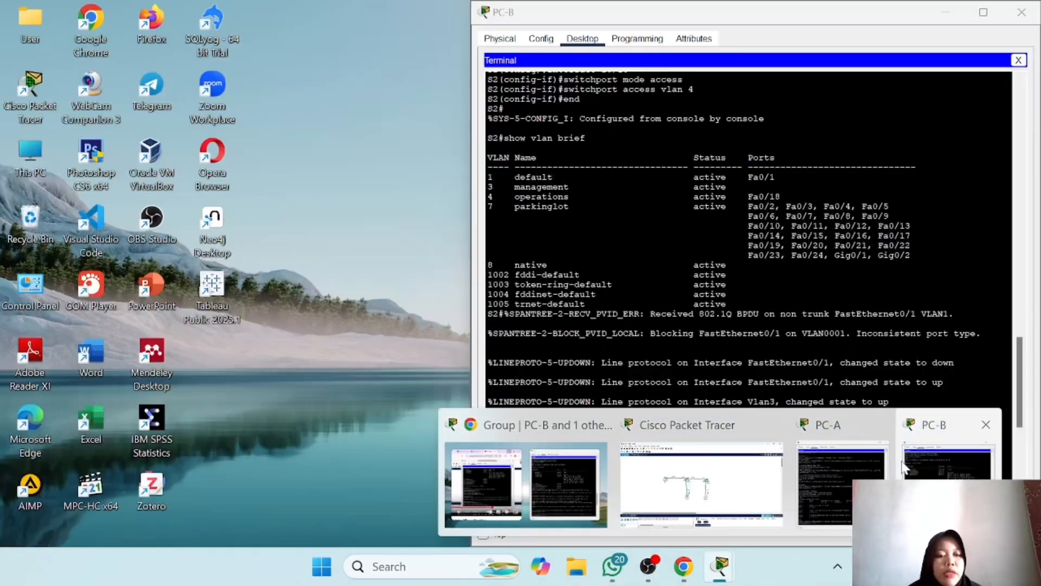
pyautogui.click(931, 470)
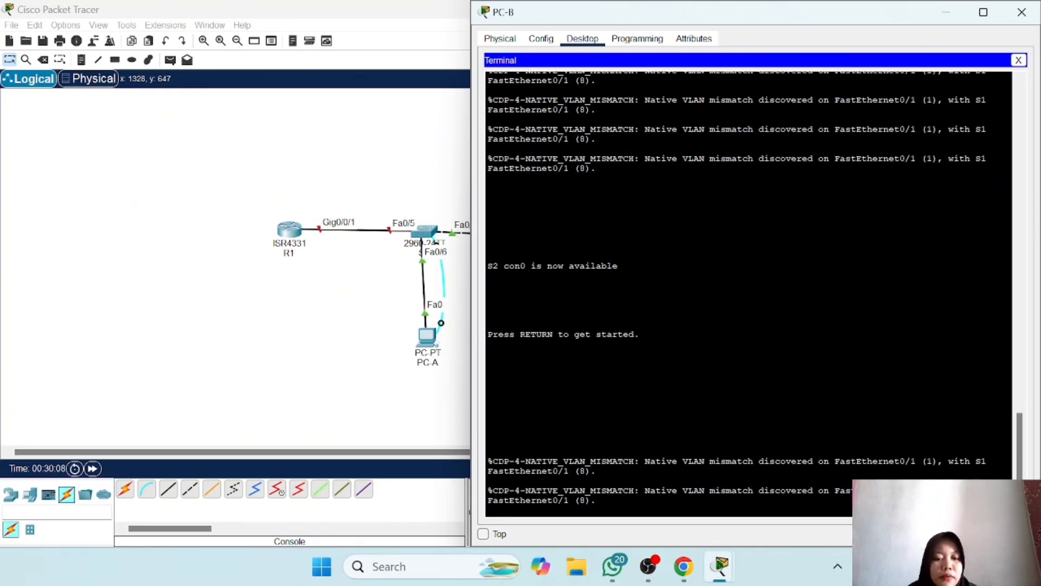
pyautogui.press('Return')
pyautogui.write('en')
pyautogui.press('Return')
pyautogui.write('co')
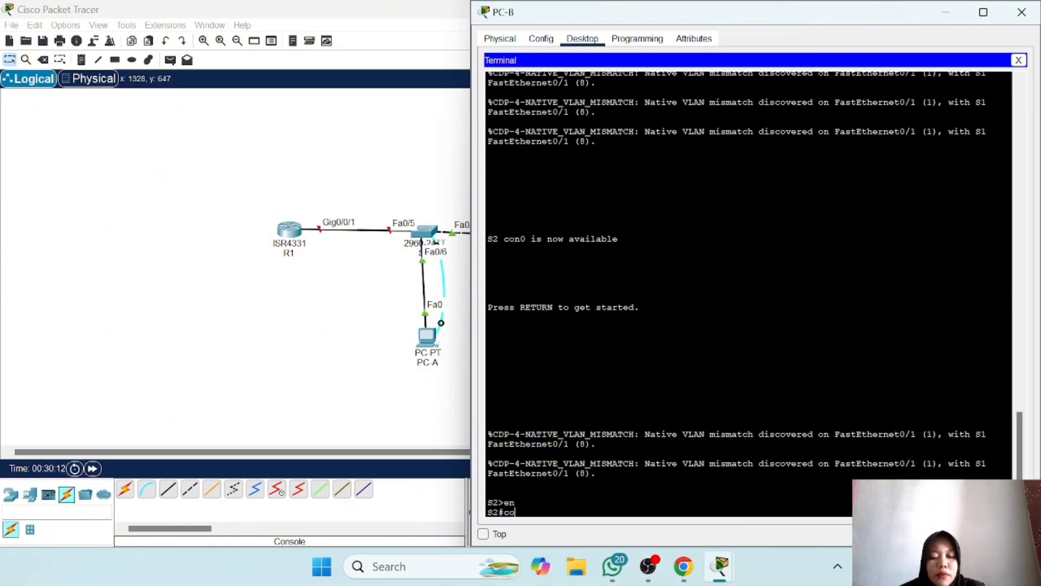
pyautogui.write('nf t')
pyautogui.press('Return')
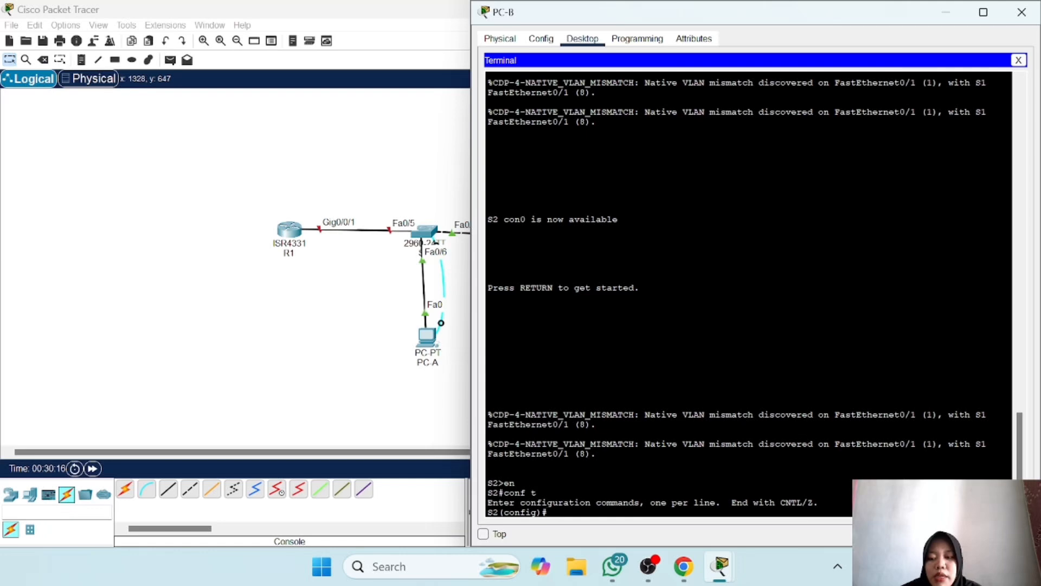
# Step: Enter interface configuration for f0/1 on S2 and set the port to trunk mode
pyautogui.write('interfa')
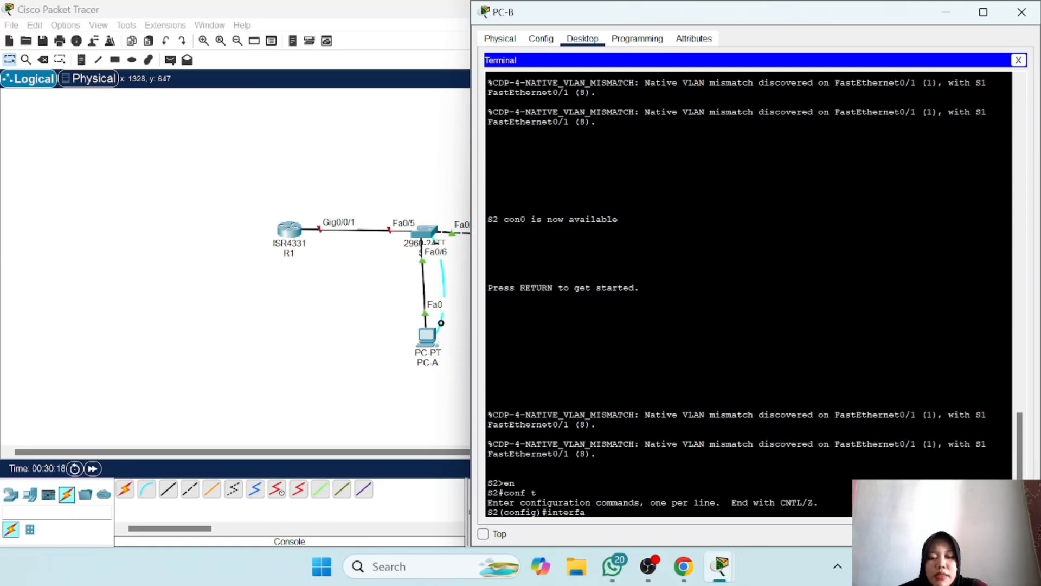
pyautogui.write('ce f0/1')
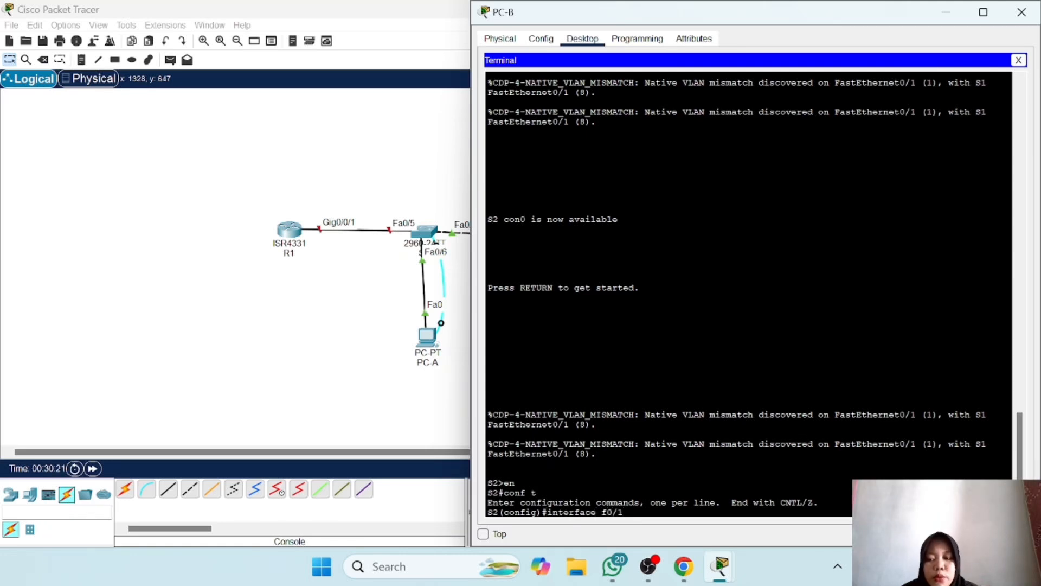
pyautogui.press('Return')
pyautogui.write('switchport mode trunk')
pyautogui.press('Return')
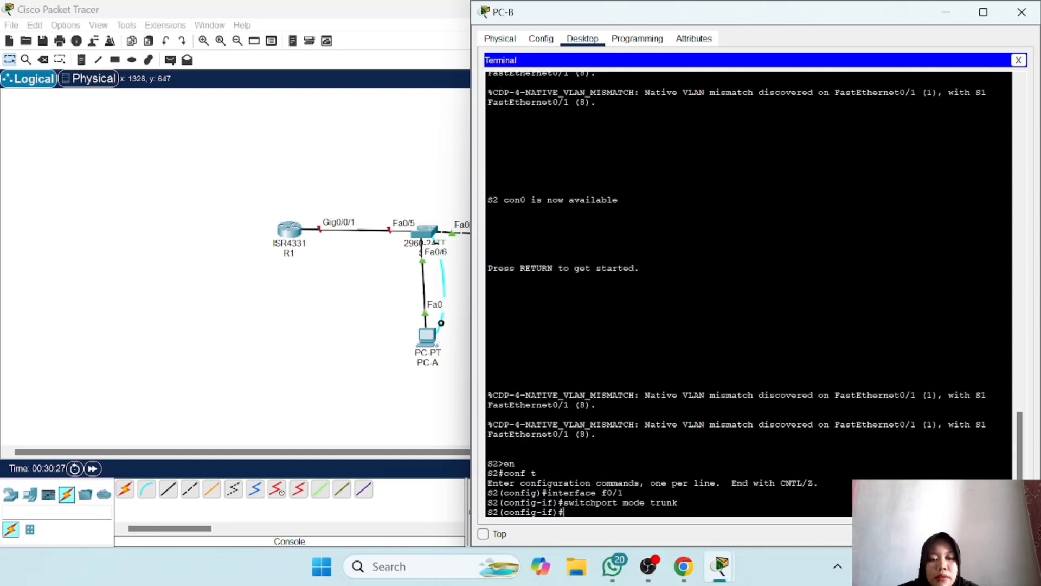
# Step: Set the native VLAN of S2's f0/1 trunk to 8
pyautogui.write('switchport trunk natice')
pyautogui.press('BackSpace')
pyautogui.press('BackSpace')
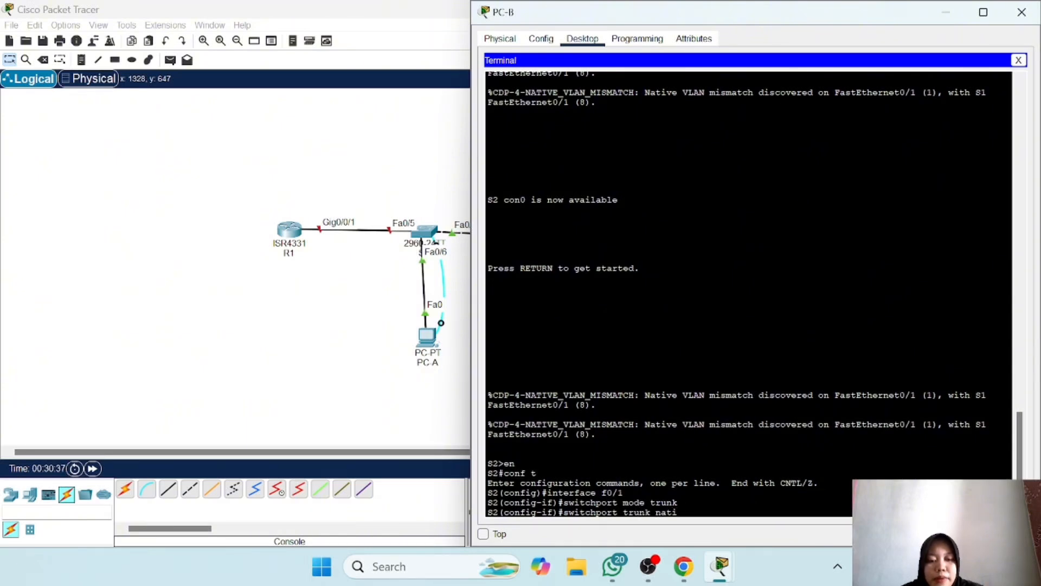
pyautogui.write('ve vlan 8')
pyautogui.press('Return')
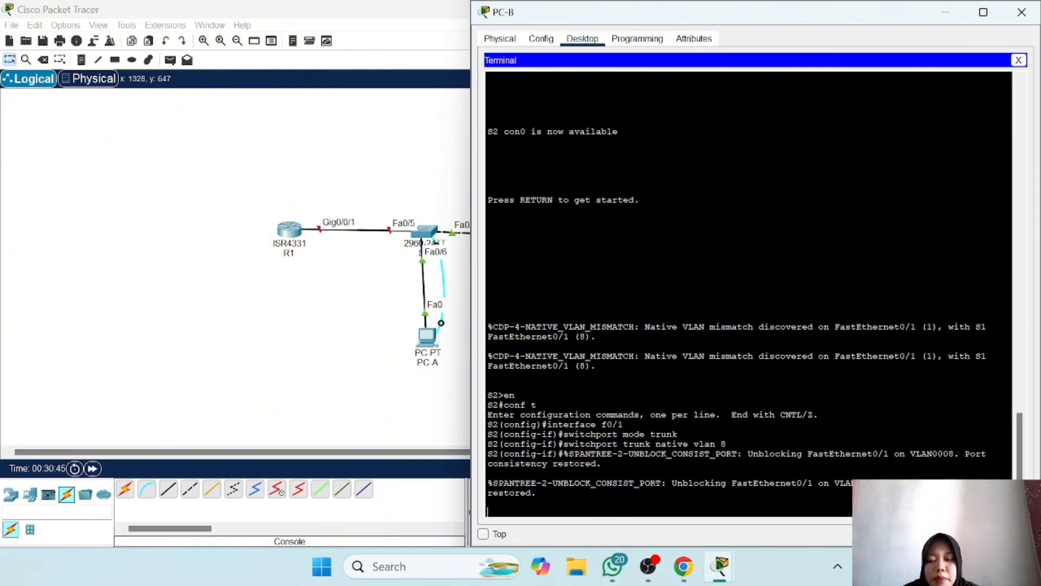
# Step: Restrict the allowed VLANs on S2's f0/1 trunk to 3,4,8 and leave configuration mode
pyautogui.write('s')
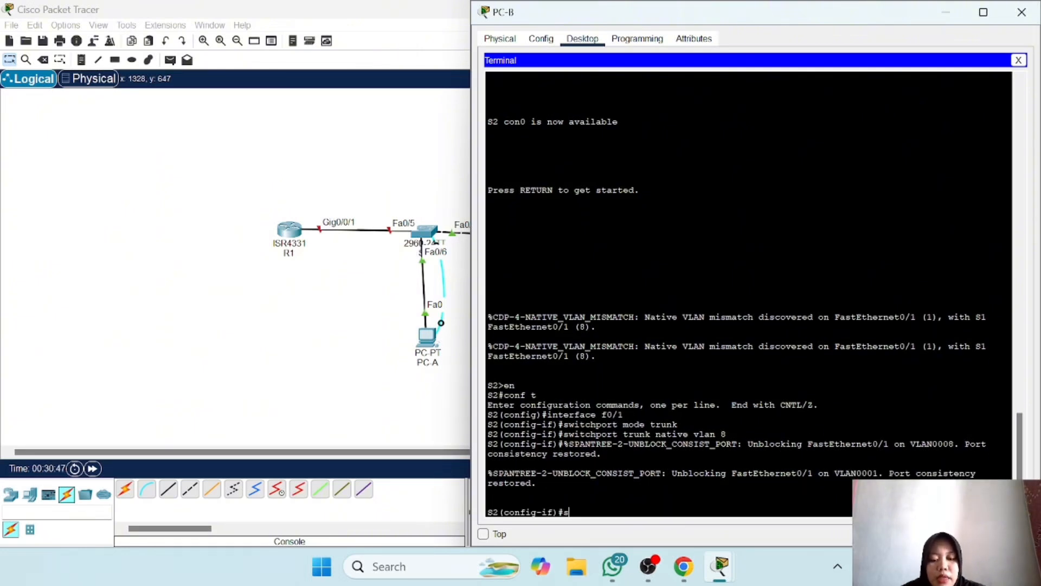
pyautogui.write('witchpro')
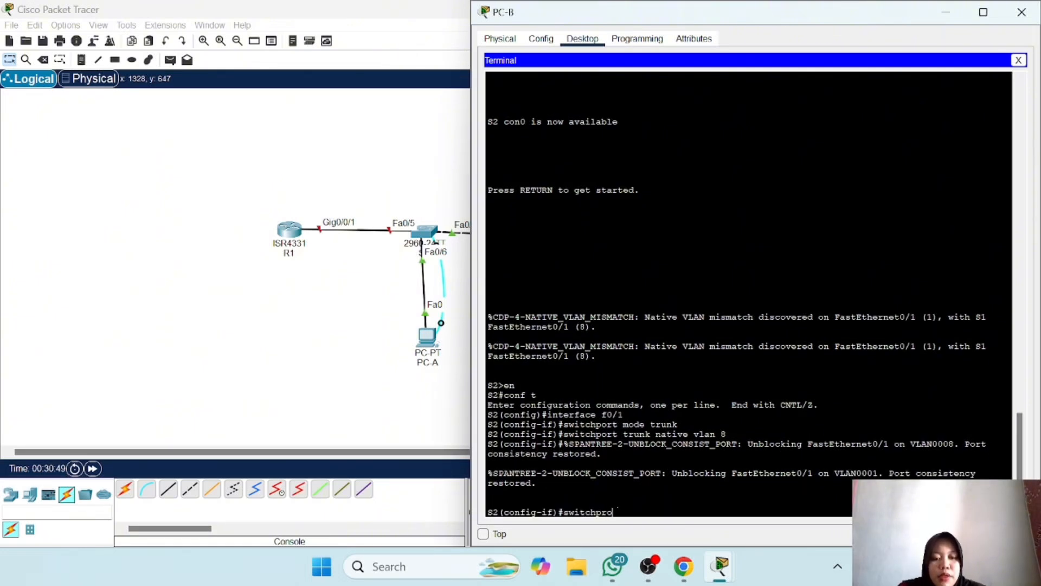
pyautogui.press('BackSpace')
pyautogui.press('BackSpace')
pyautogui.write('ot')
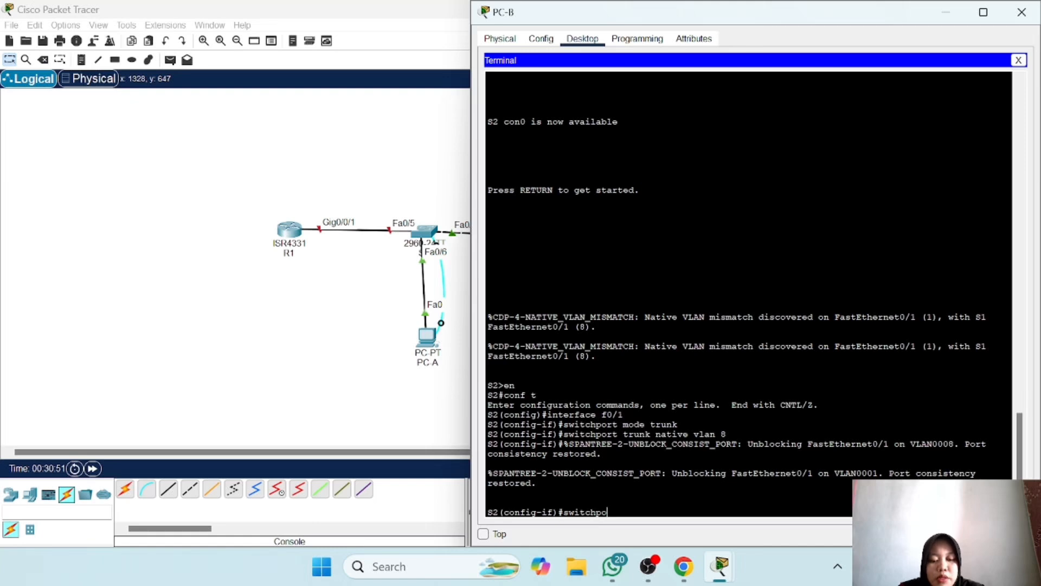
pyautogui.press('BackSpace')
pyautogui.write('rt')
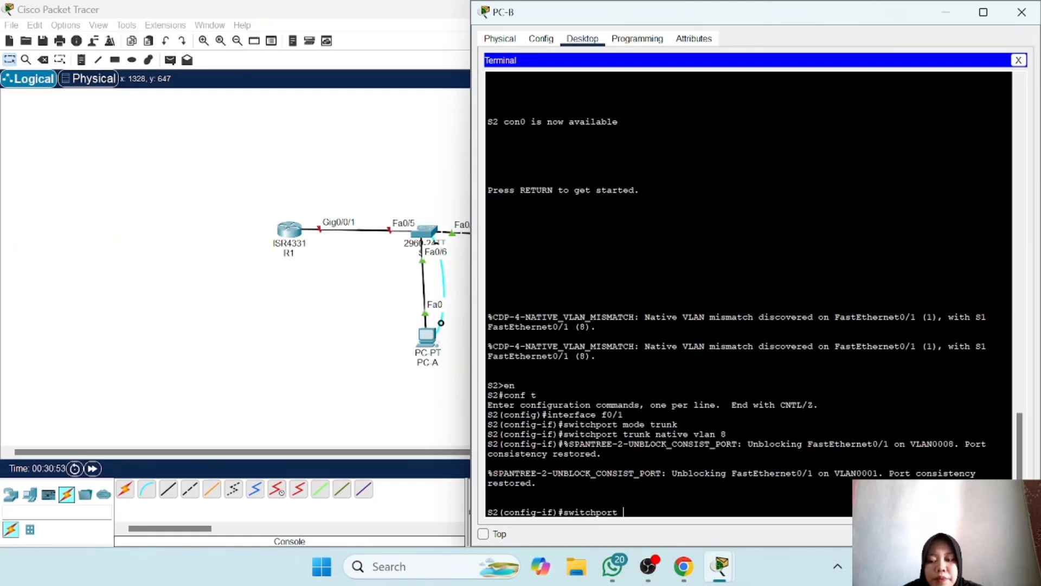
pyautogui.write(' trunk allowed vlan 3')
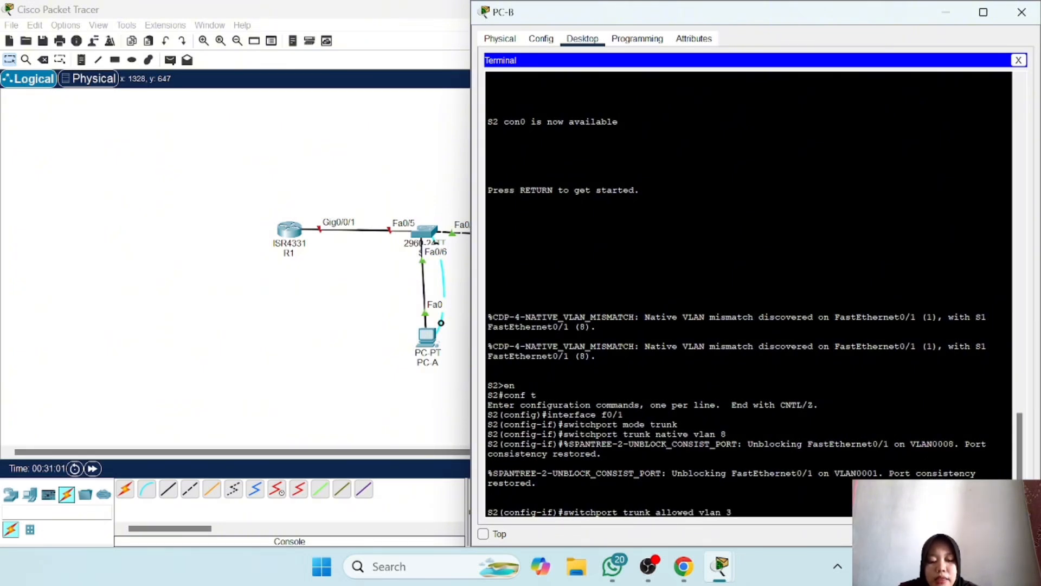
pyautogui.write(',4,8')
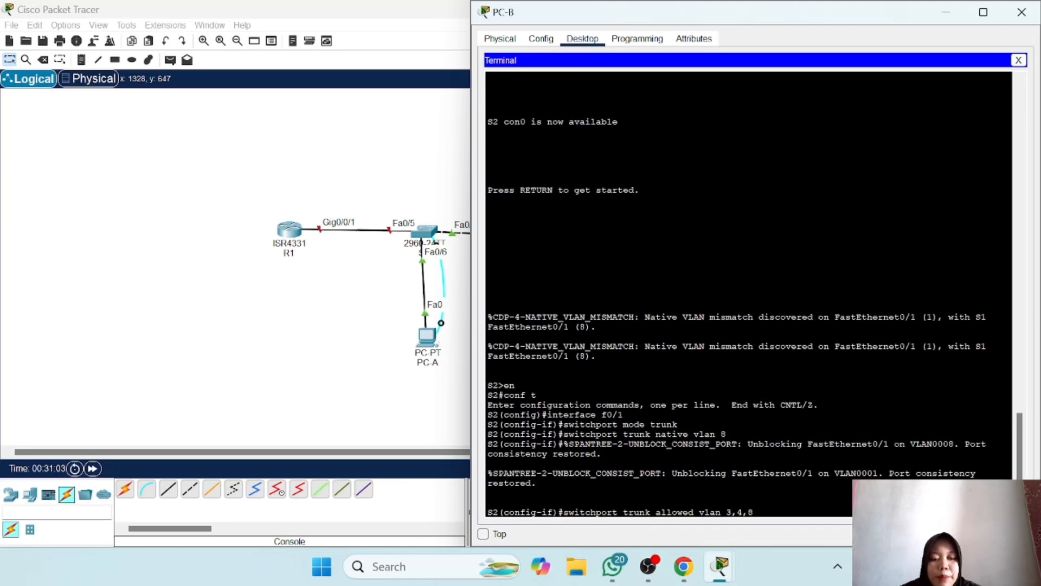
pyautogui.press('Return')
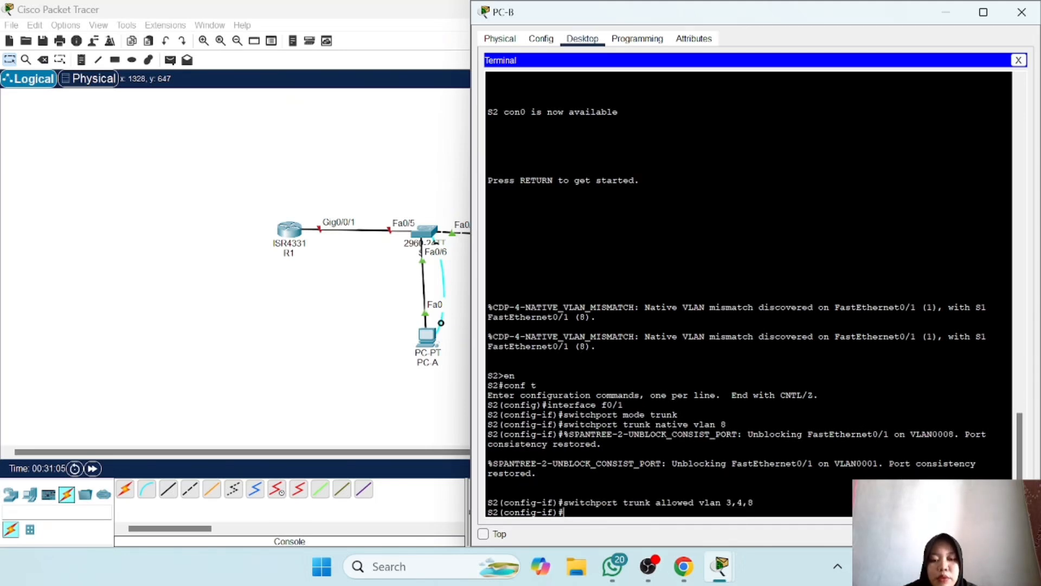
pyautogui.write('end')
pyautogui.press('Return')
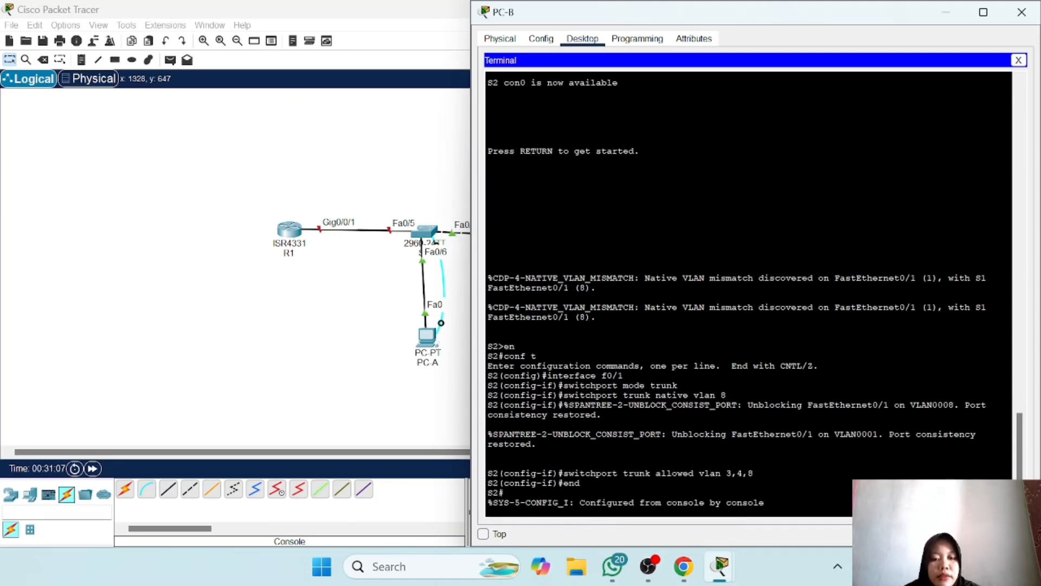
pyautogui.press('Return')
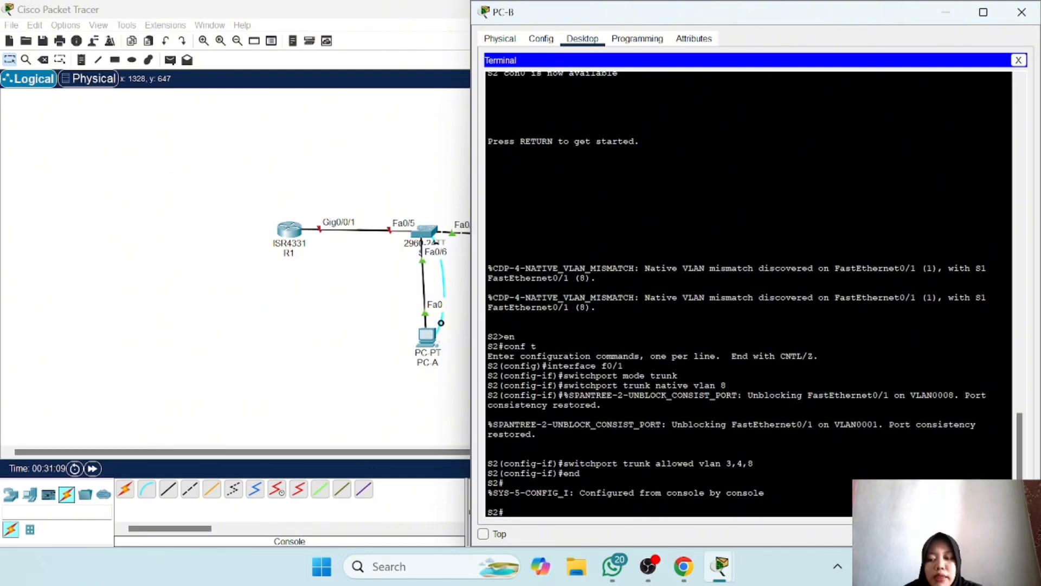
# Step: Display S2's trunk interfaces with show interface trunk and examine the VLANs allowed on the trunk
pyautogui.write('s')
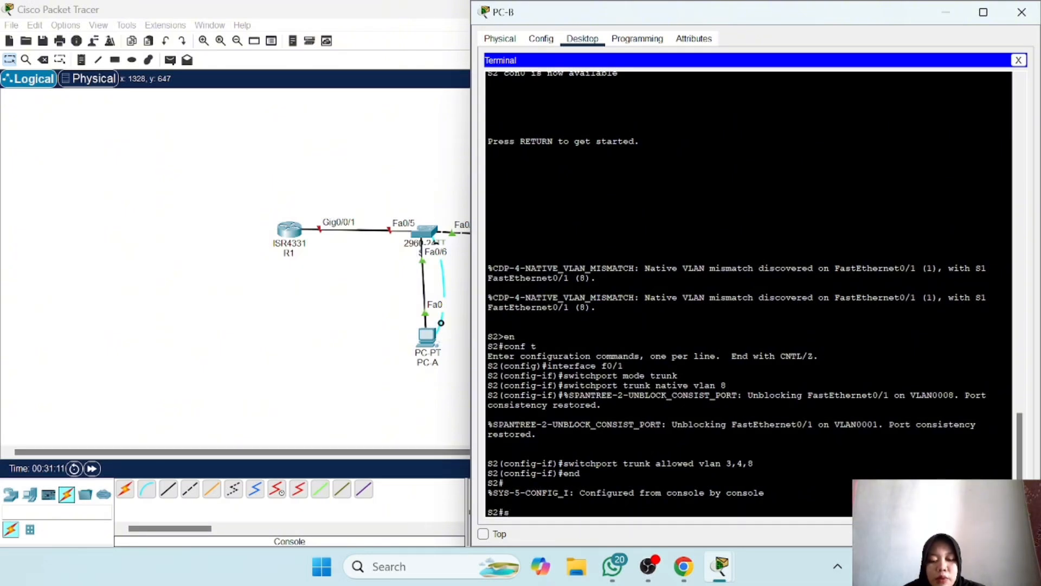
pyautogui.write('how ')
pyautogui.write('interf')
pyautogui.write('ac')
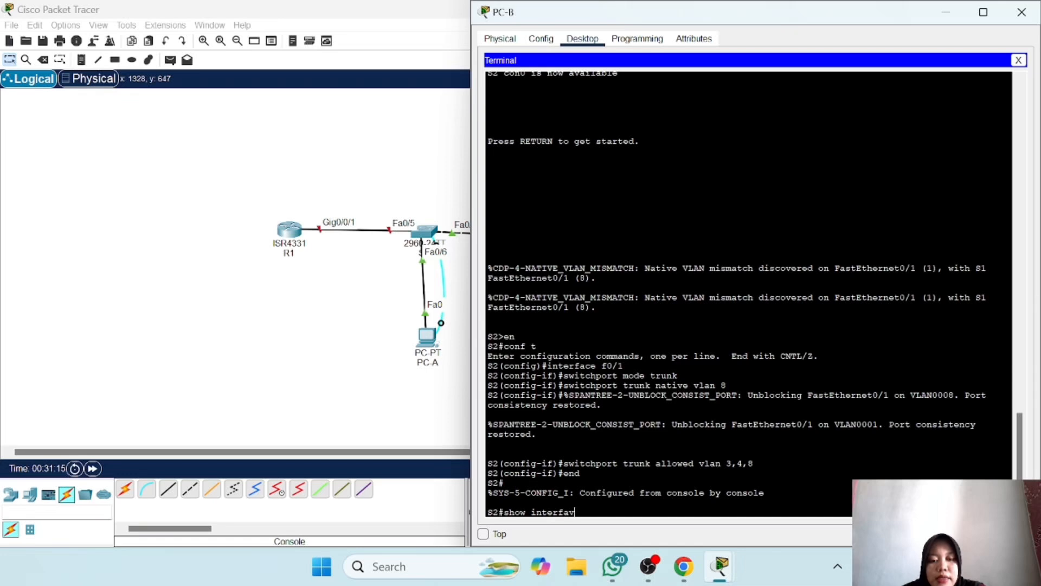
pyautogui.write('e vl')
pyautogui.press('BackSpace')
pyautogui.press('BackSpace')
pyautogui.write('tr')
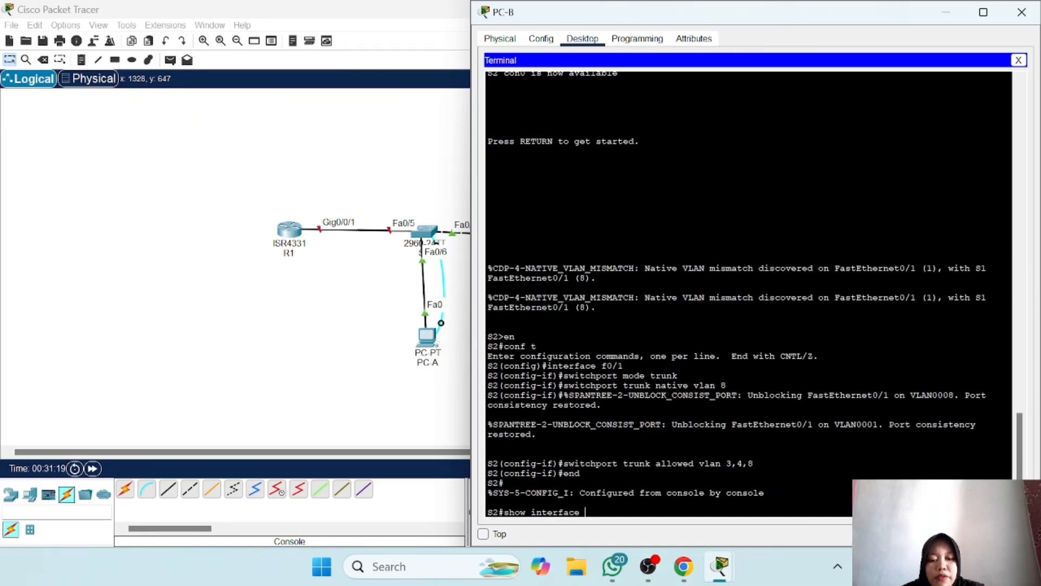
pyautogui.write('unk')
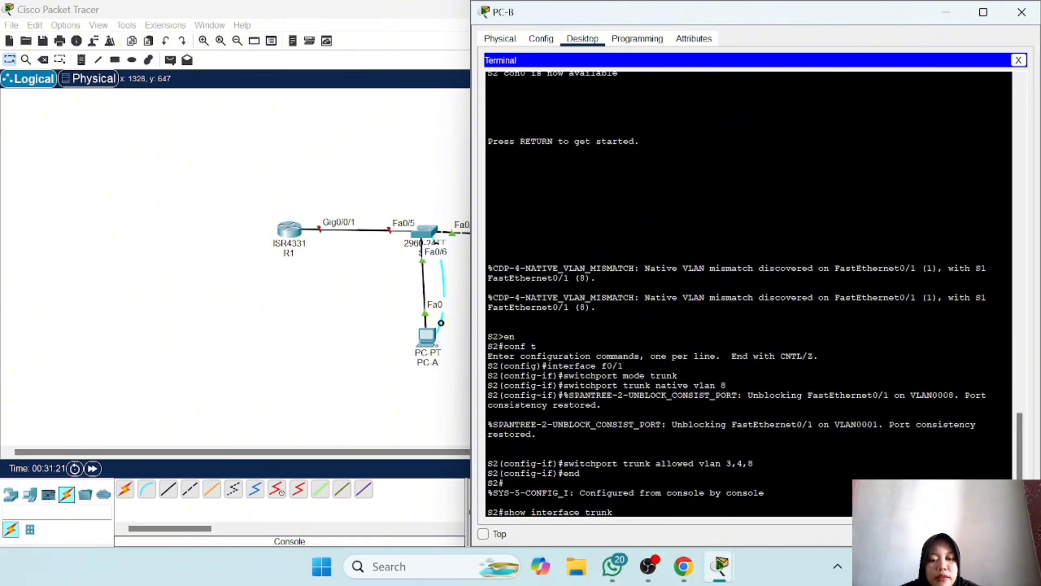
pyautogui.press('Return')
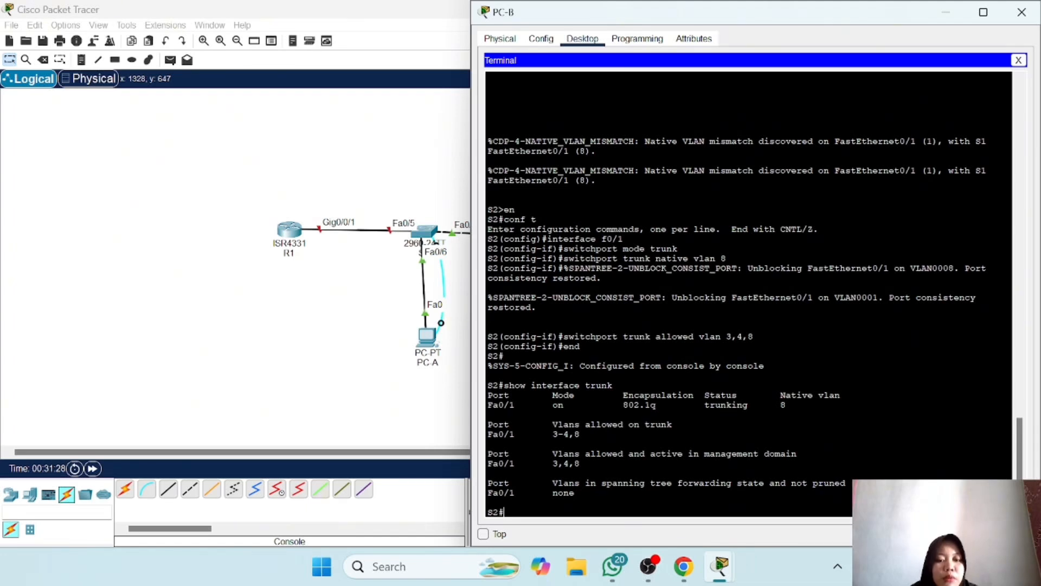
pyautogui.moveTo(488, 424); pyautogui.dragTo(580, 434)
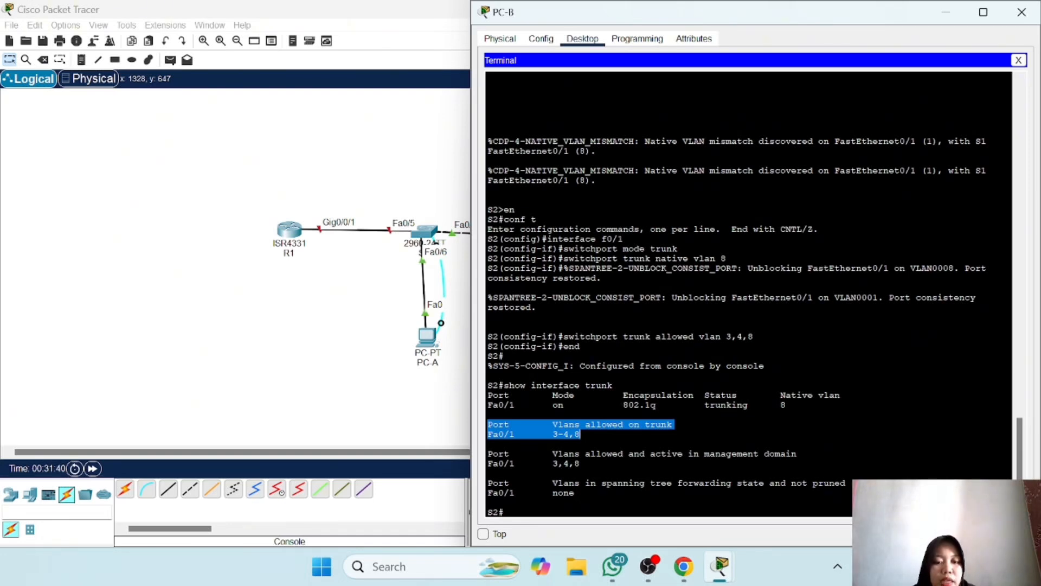
pyautogui.click(575, 492)
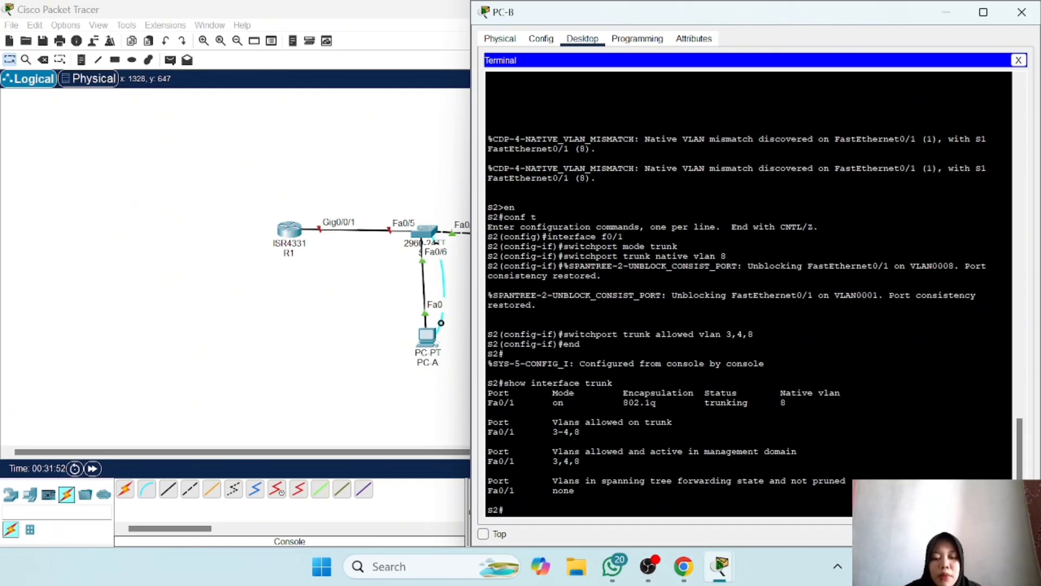
# Step: Enter global configuration mode on S2
pyautogui.write('conf t')
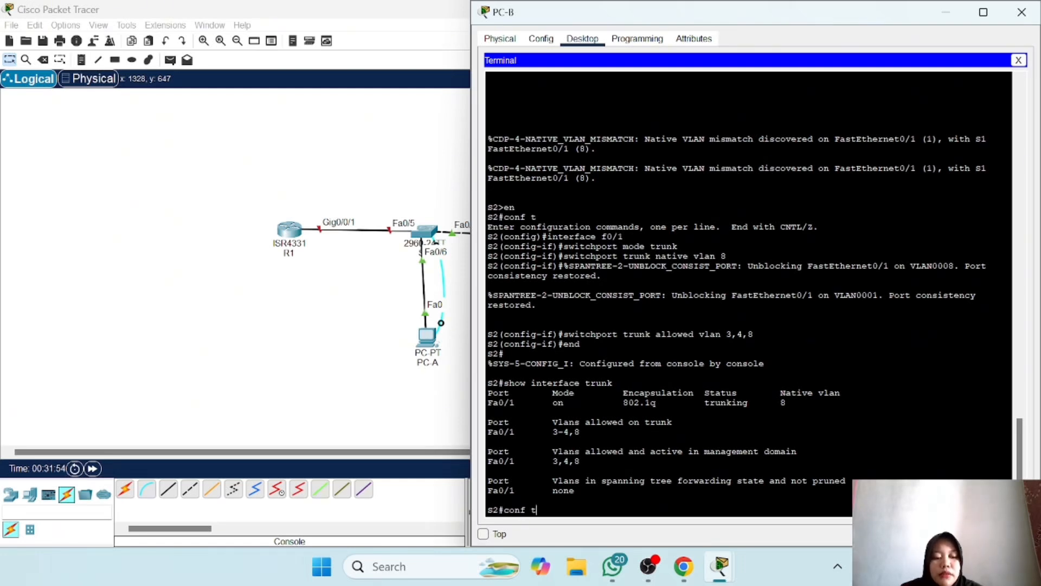
pyautogui.press('Return')
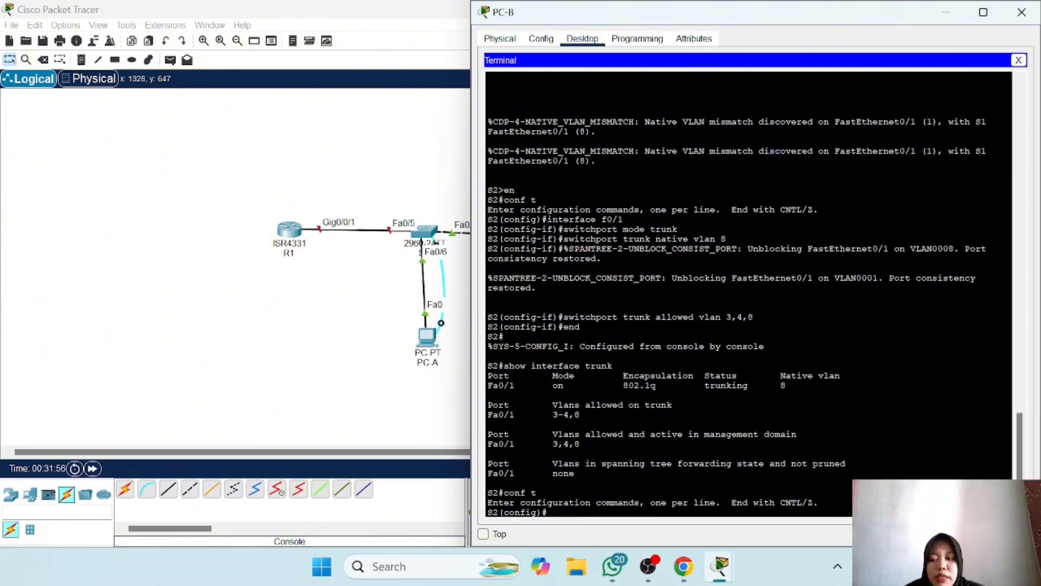
# Step: Try to run switchport mode trunk directly from S2's global configuration mode
pyautogui.write('s')
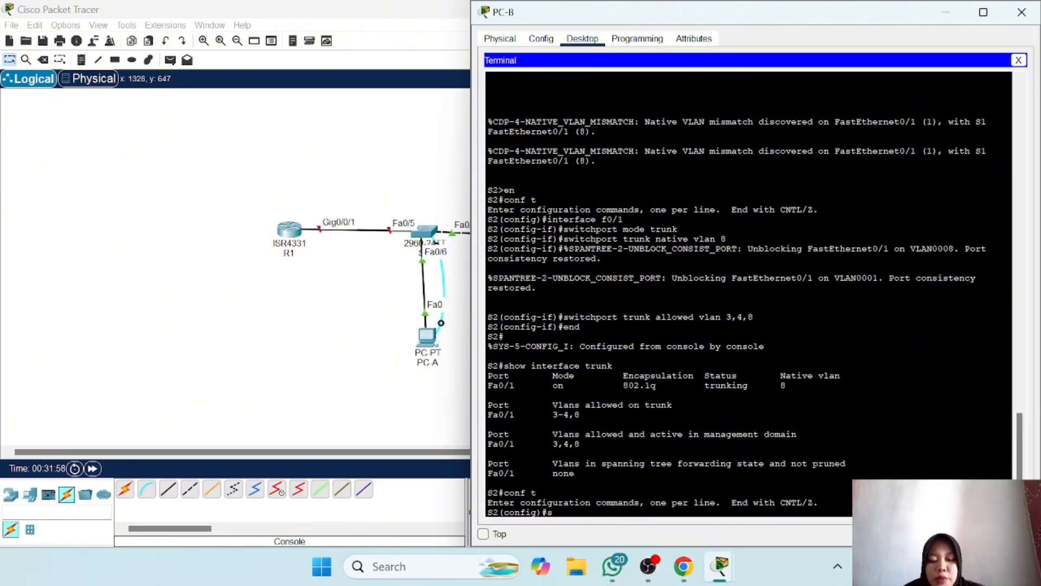
pyautogui.write('witchp')
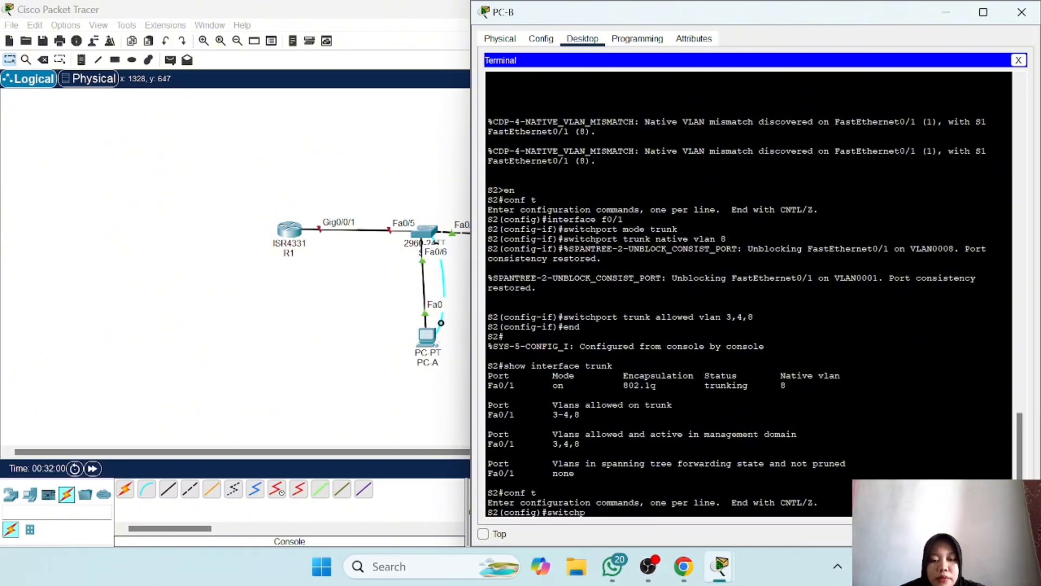
pyautogui.write('ort mode trunk')
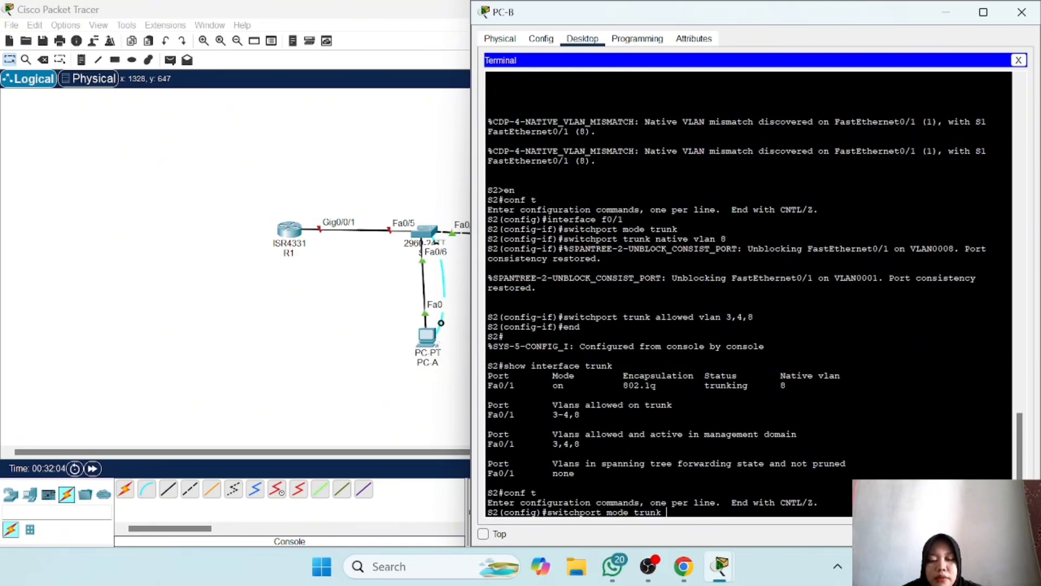
pyautogui.press('Return')
# Step: Enter interface configuration for f0/5 on S2 and set the port to trunk mode
pyautogui.write('inte')
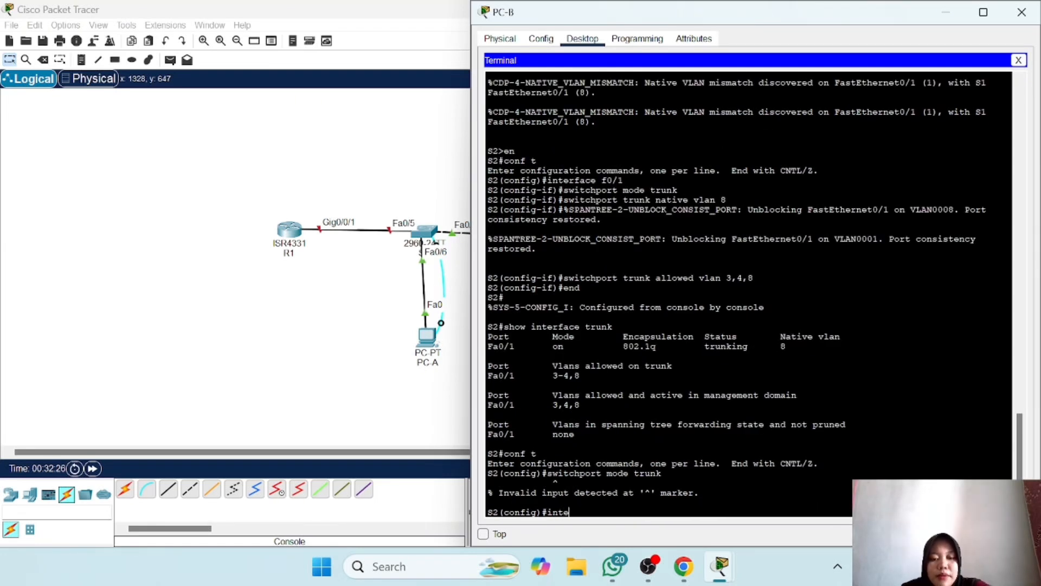
pyautogui.write('rface f')
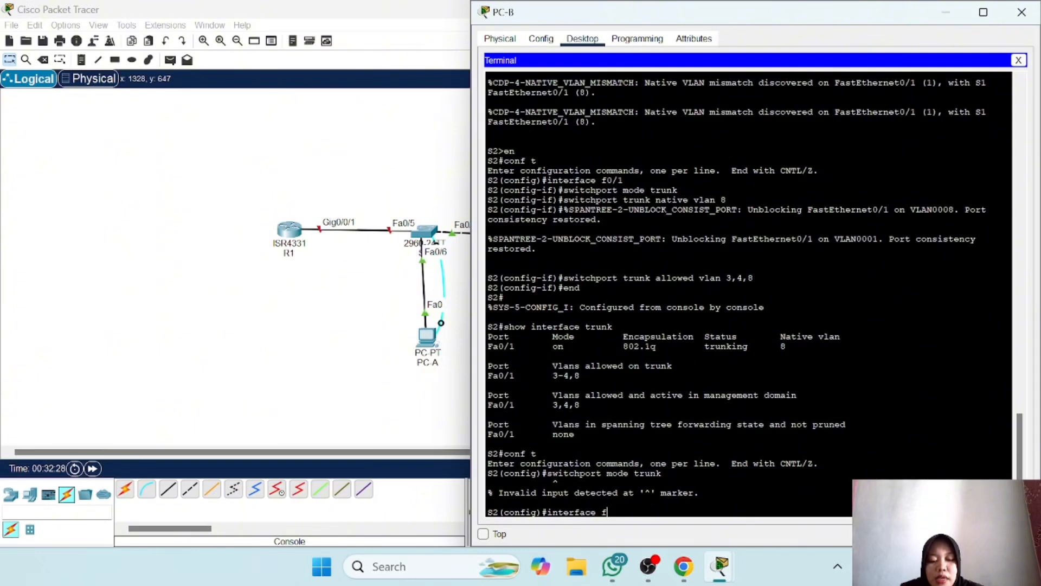
pyautogui.write('0/5')
pyautogui.press('Return')
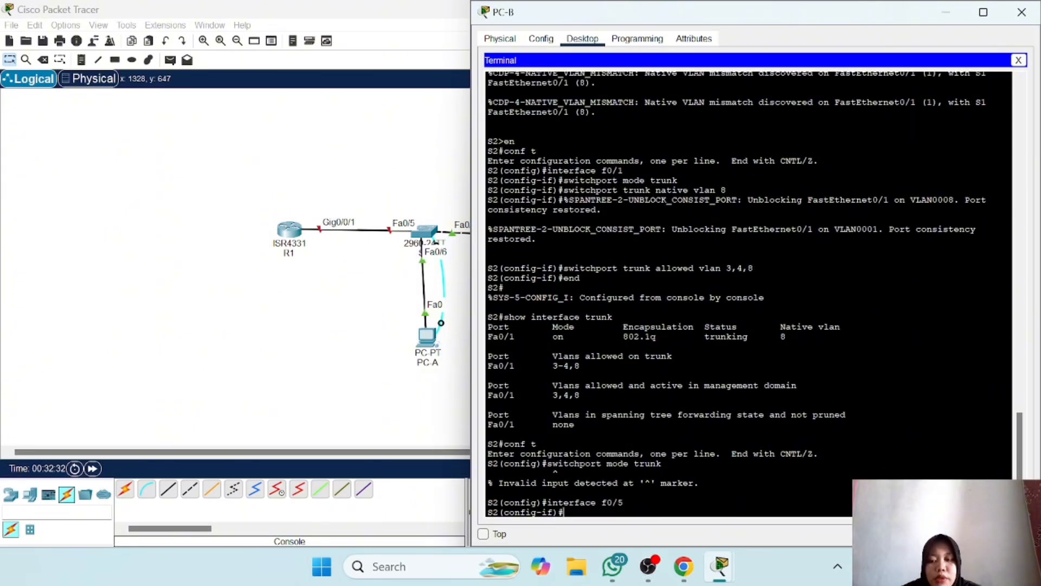
pyautogui.press('Up')
pyautogui.press('Up')
pyautogui.press('Return')
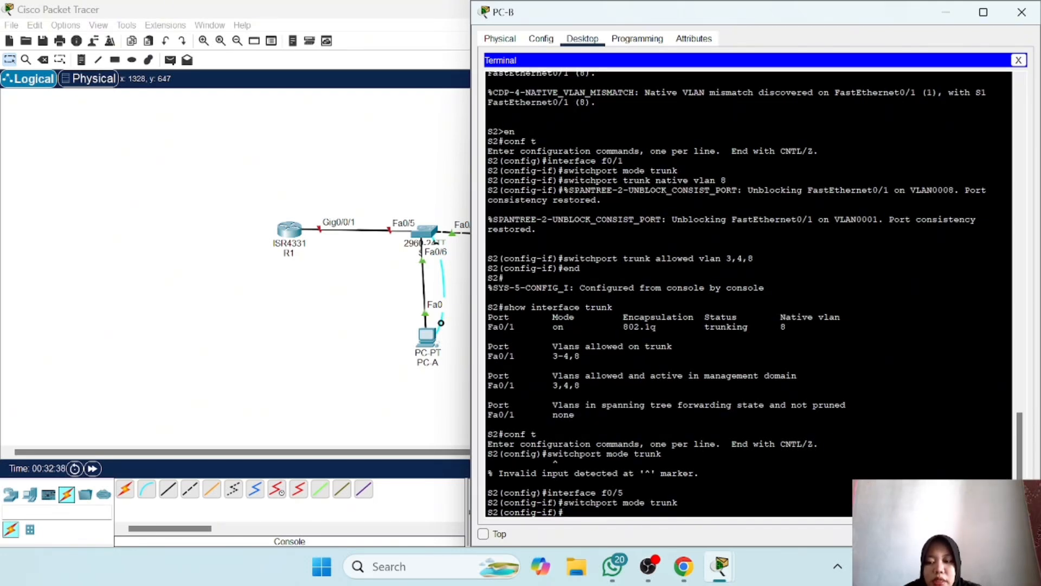
# Step: Set the native VLAN of S2's f0/5 trunk to 8 and begin another switchport command for that port
pyautogui.write('swit')
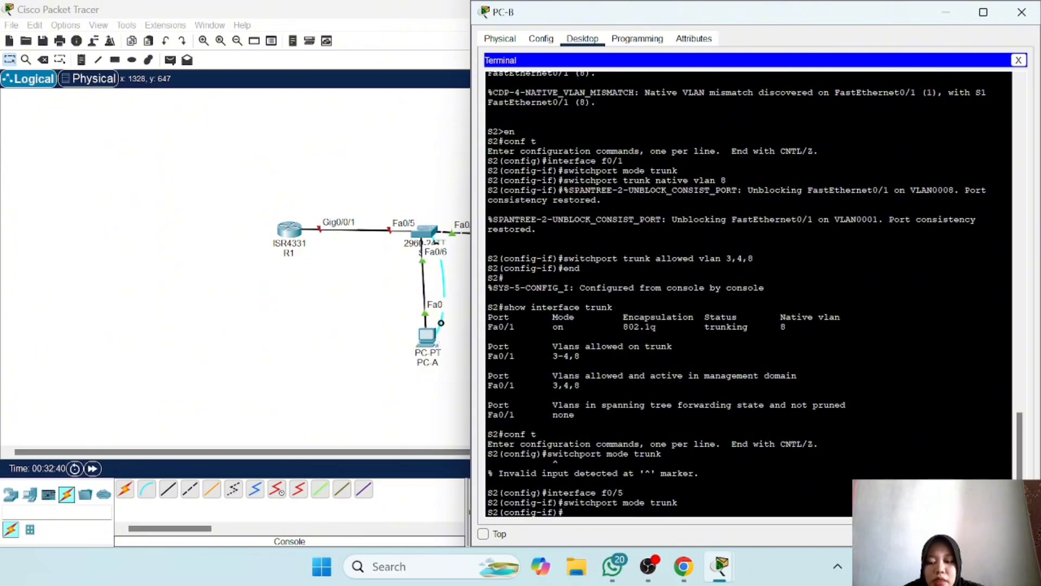
pyautogui.write('chpo')
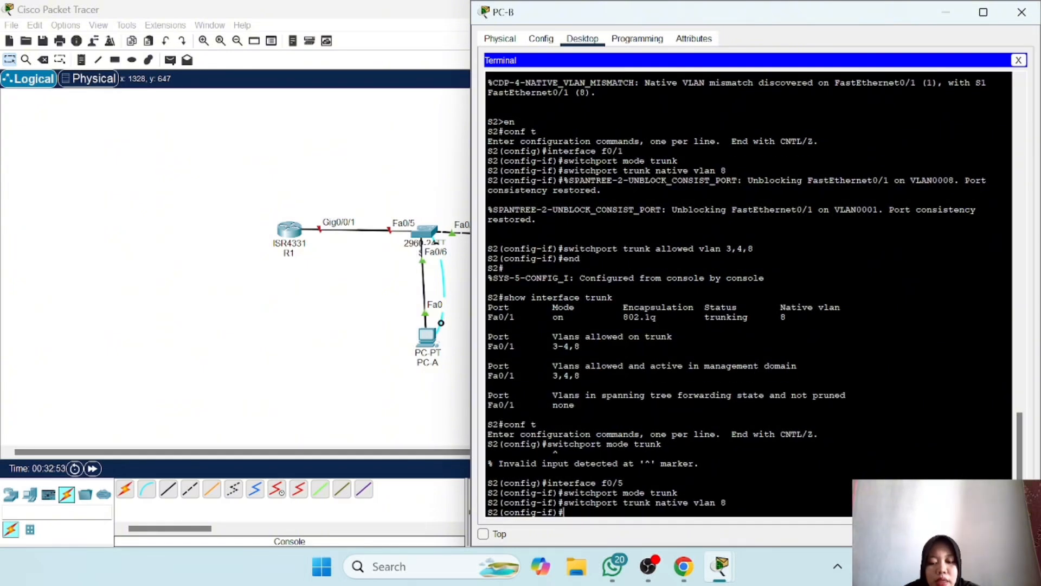
pyautogui.write('w')
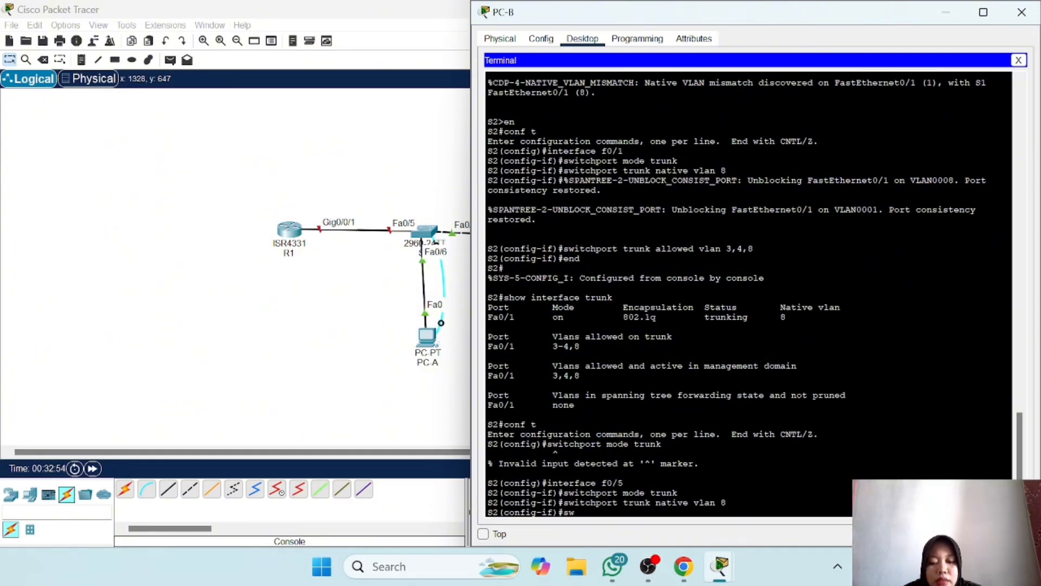
pyautogui.write('w')
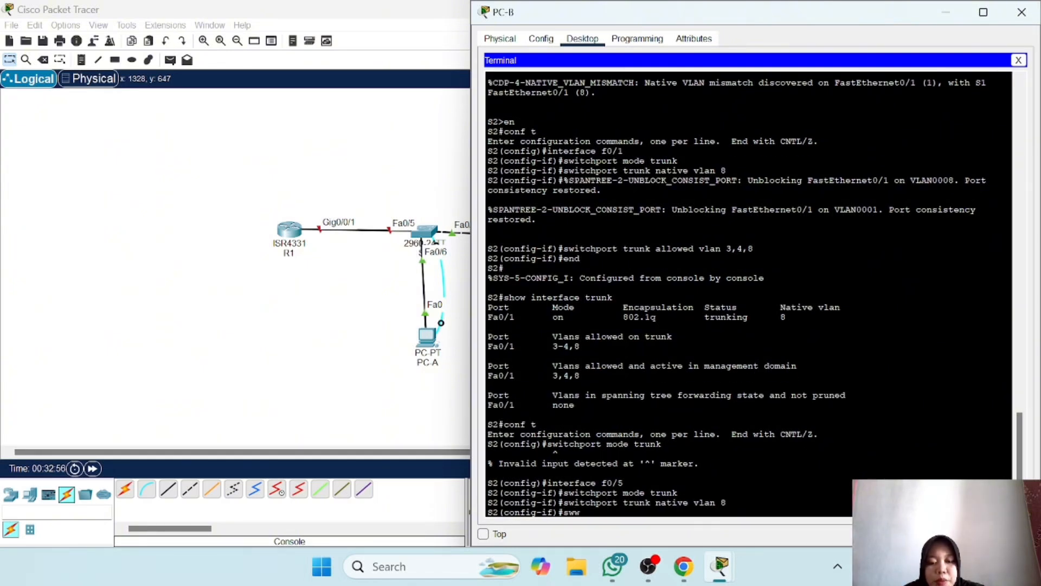
pyautogui.press('BackSpace')
pyautogui.write('itc')
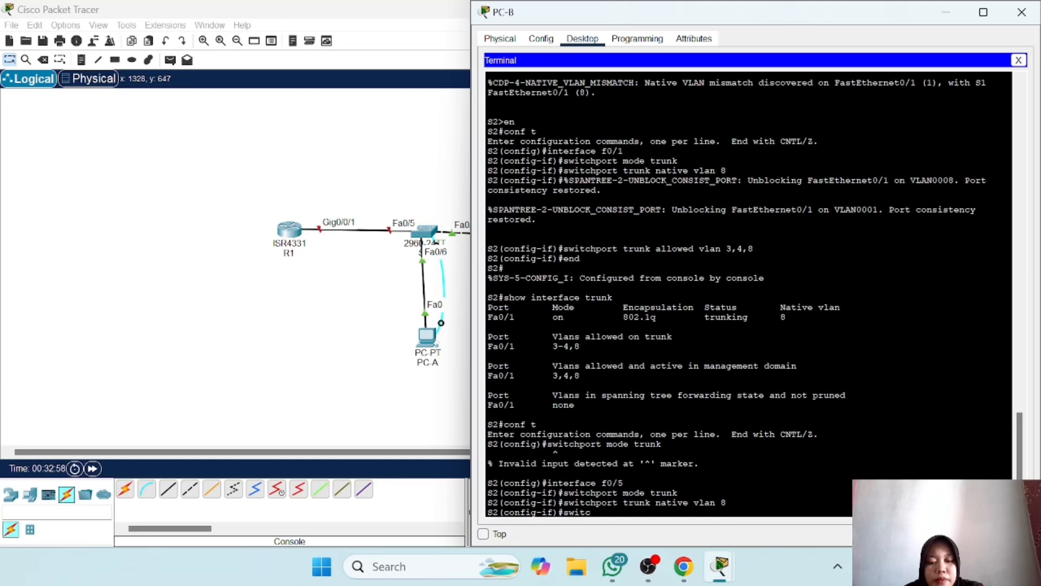
pyautogui.write('hport')
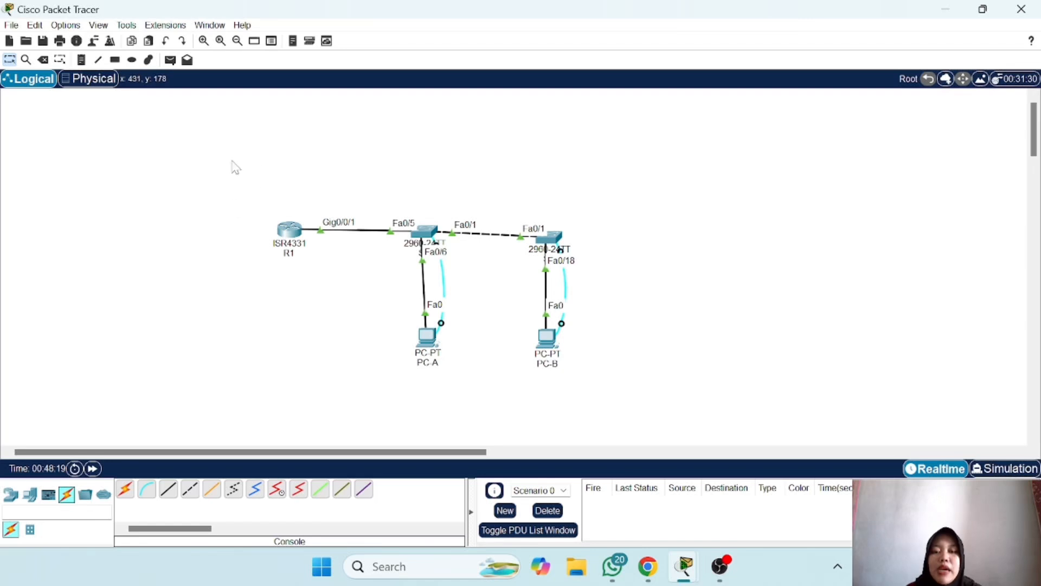
# Step: Send a simple PDU from PC-A to switch S1 to test connectivity
pyautogui.click(171, 60)
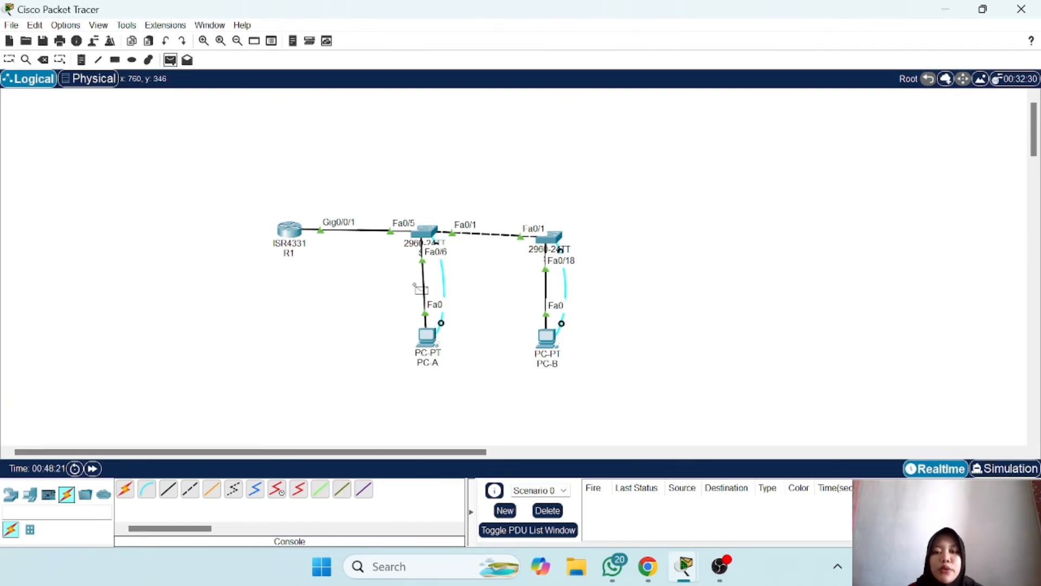
pyautogui.click(434, 341)
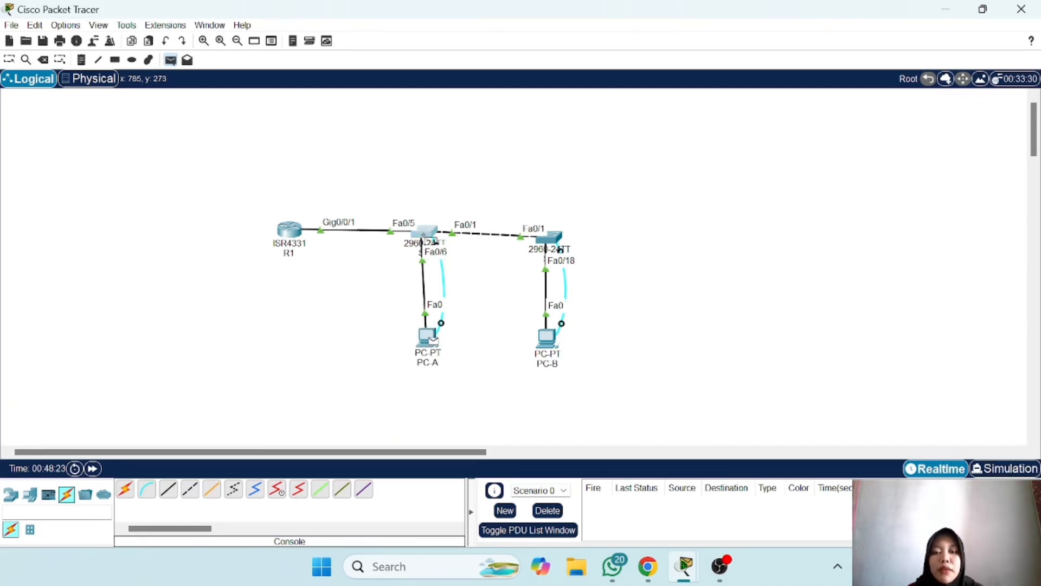
pyautogui.click(428, 234)
# Step: Send a simple PDU from PC-A to switch S2 to test connectivity
pyautogui.click(170, 60)
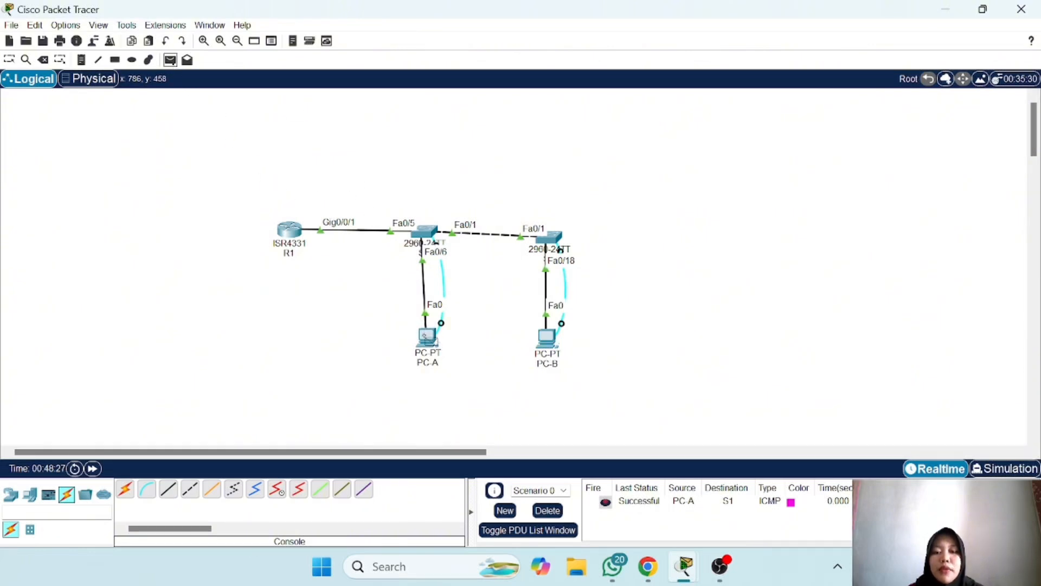
pyautogui.click(430, 336)
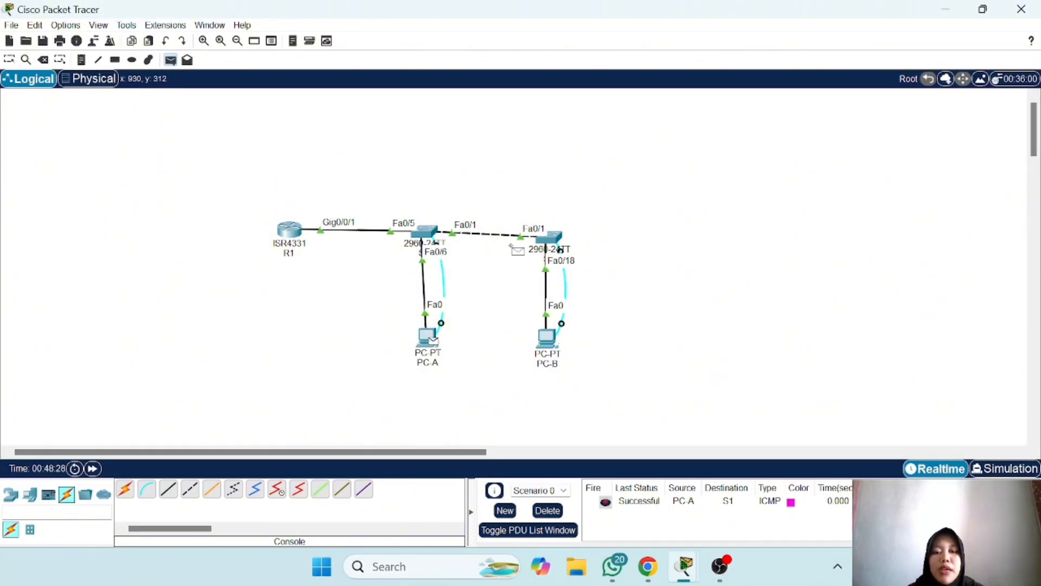
pyautogui.click(549, 239)
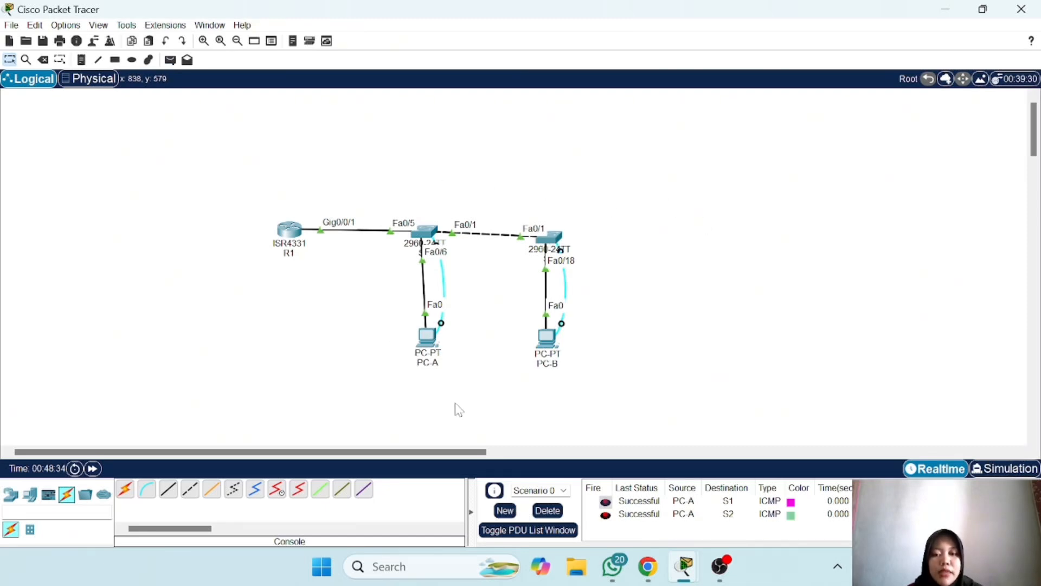
# Step: Open PC-A's command prompt and look up S1's VLAN 3 IP address in the lab document's Addressing Table in Chrome
pyautogui.click(428, 341)
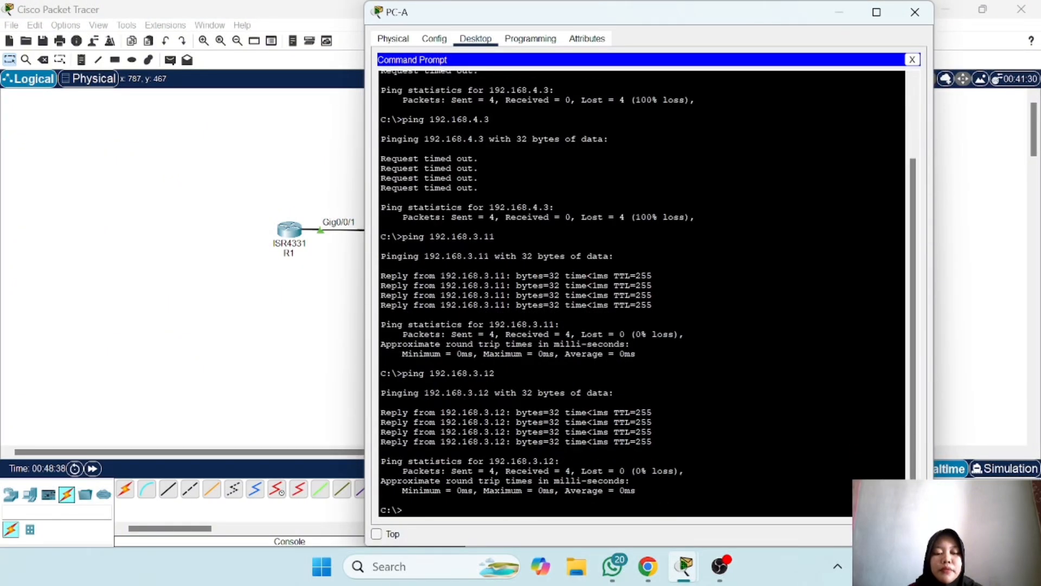
pyautogui.click(648, 566)
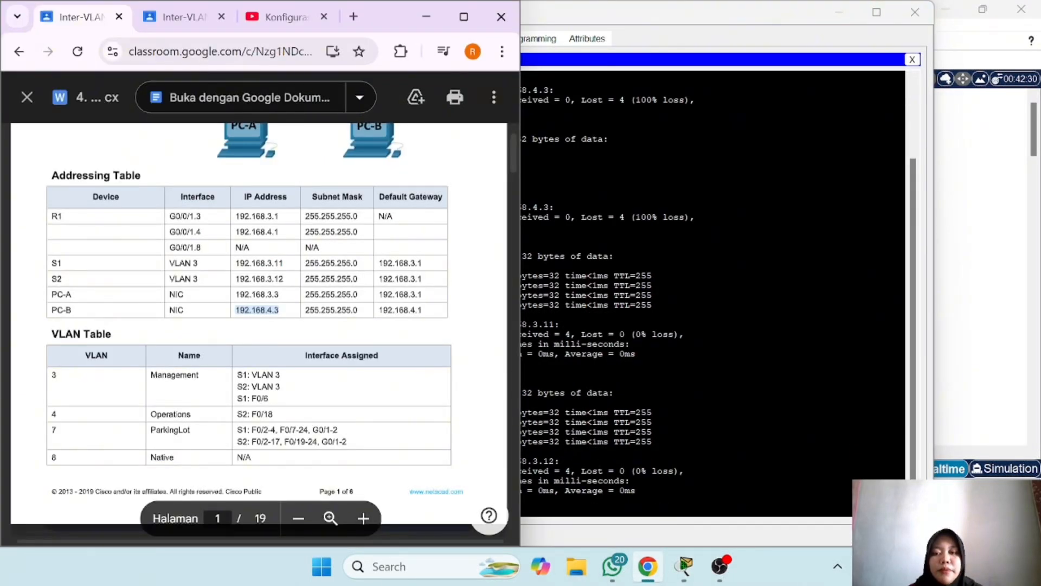
pyautogui.scroll(-1, 258, 329)
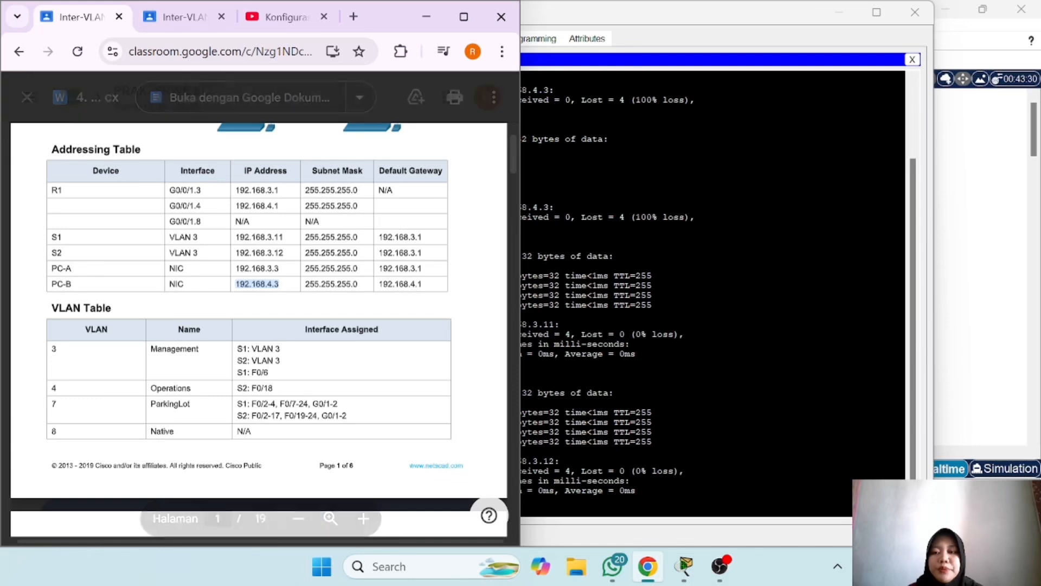
pyautogui.doubleClick(259, 237)
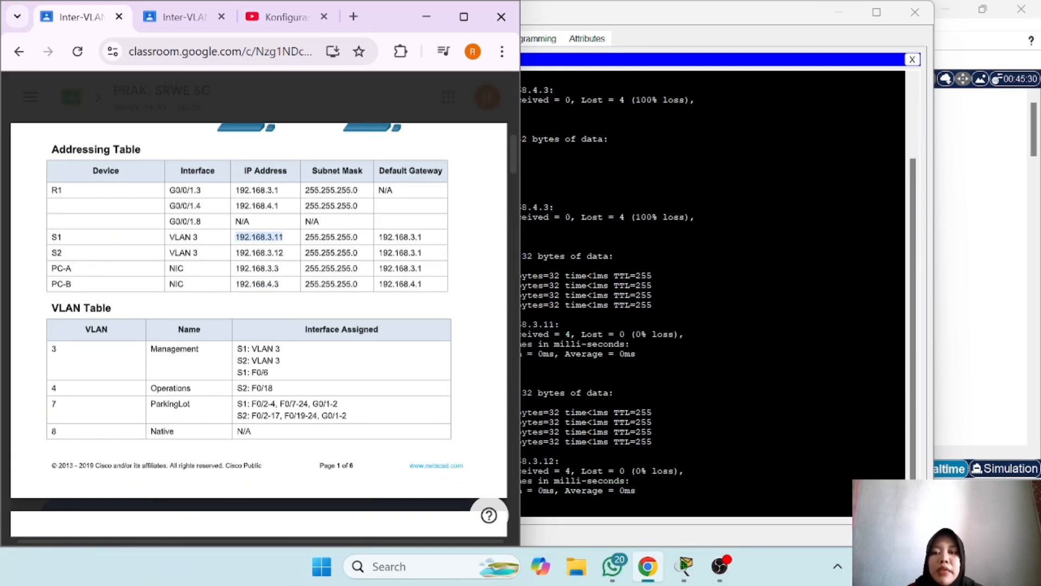
# Step: Ping S1 at 192.168.3.11 from PC-A's command prompt in Packet Tracer, and return to the full network topology
pyautogui.click(673, 347)
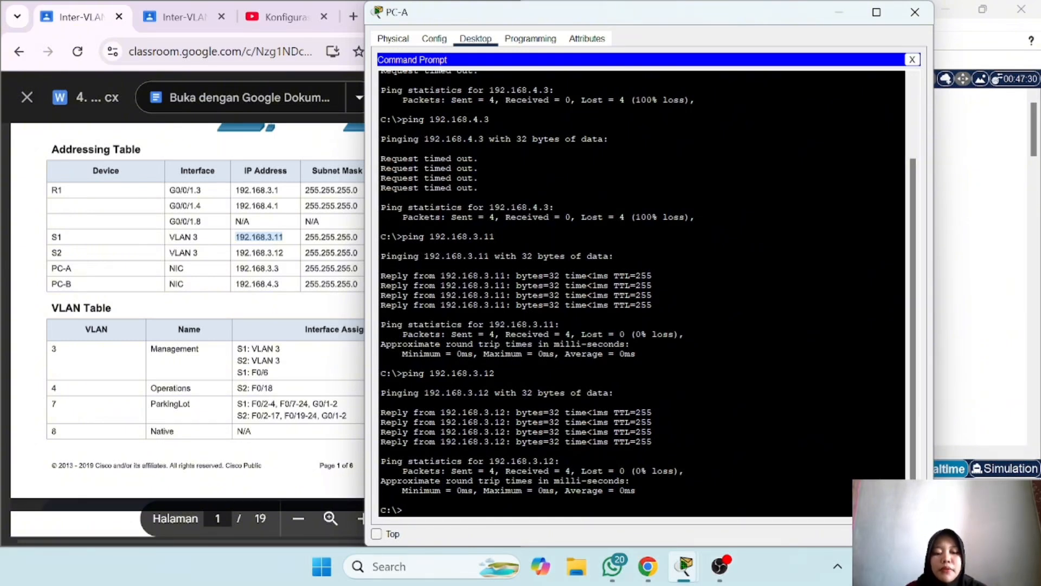
pyautogui.write('ping ')
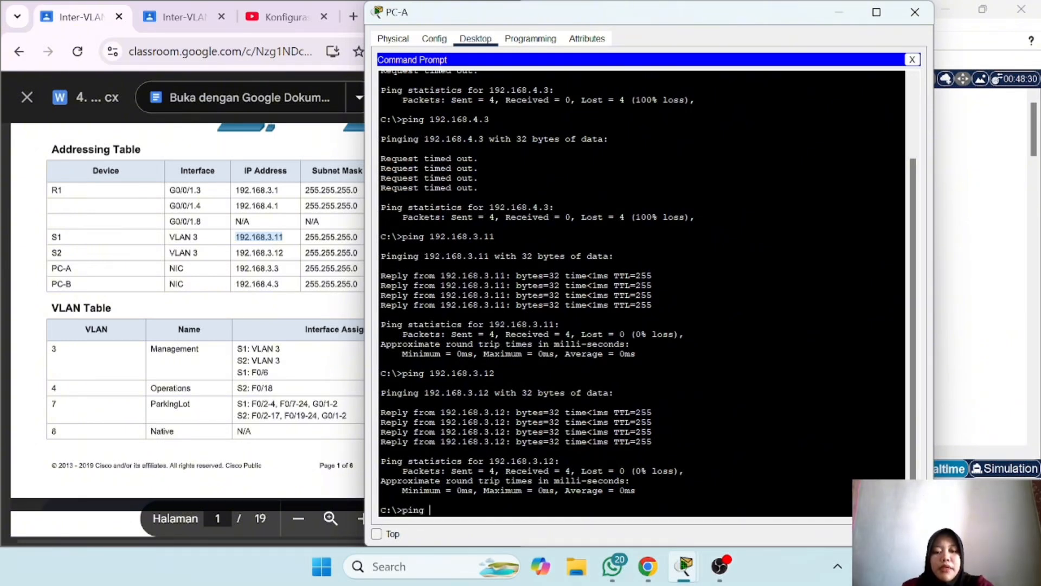
pyautogui.write('192.168')
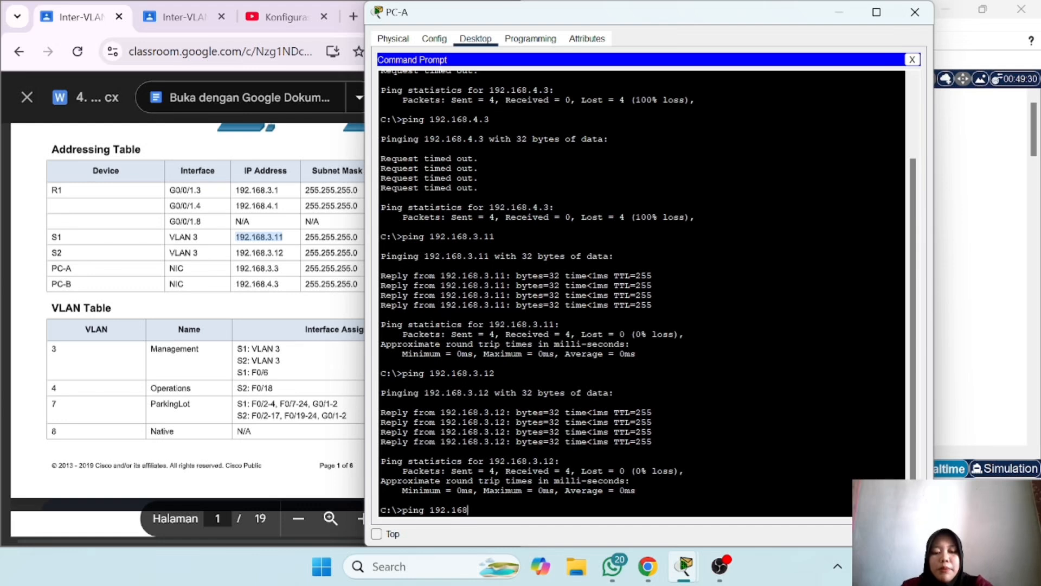
pyautogui.write('.3')
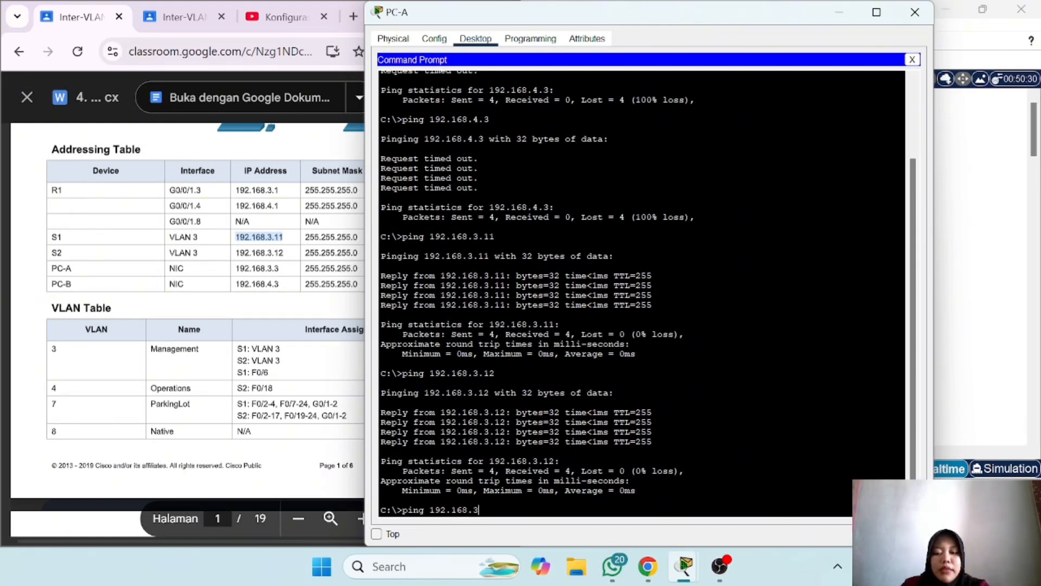
pyautogui.write('.11')
pyautogui.press('Return')
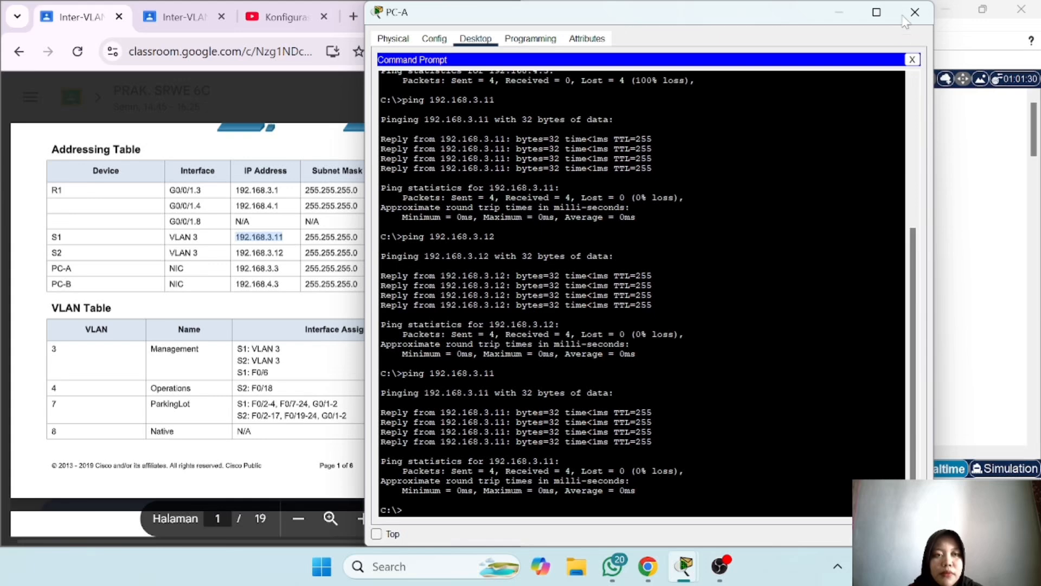
pyautogui.click(915, 12)
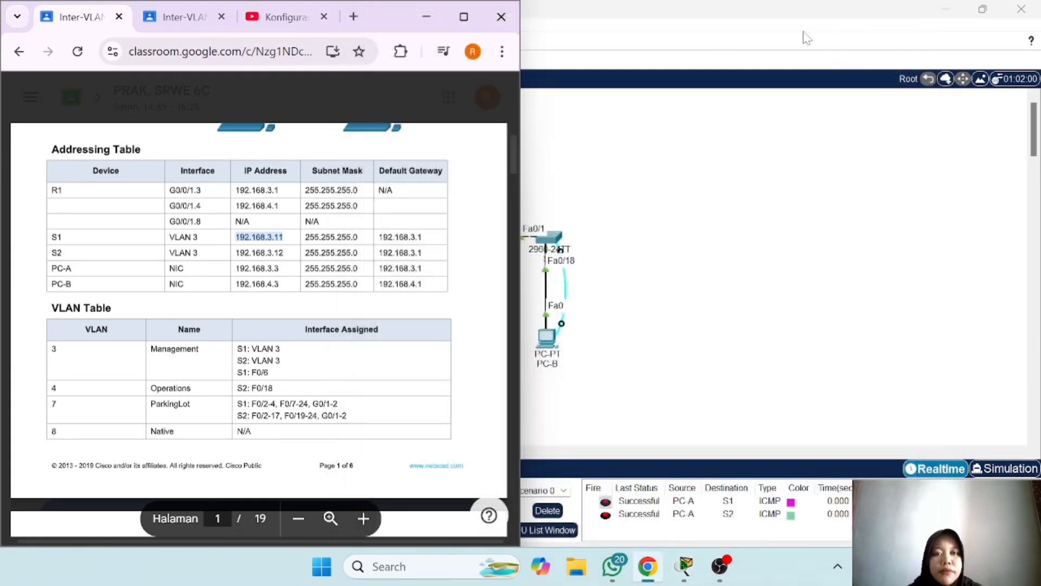
pyautogui.click(426, 18)
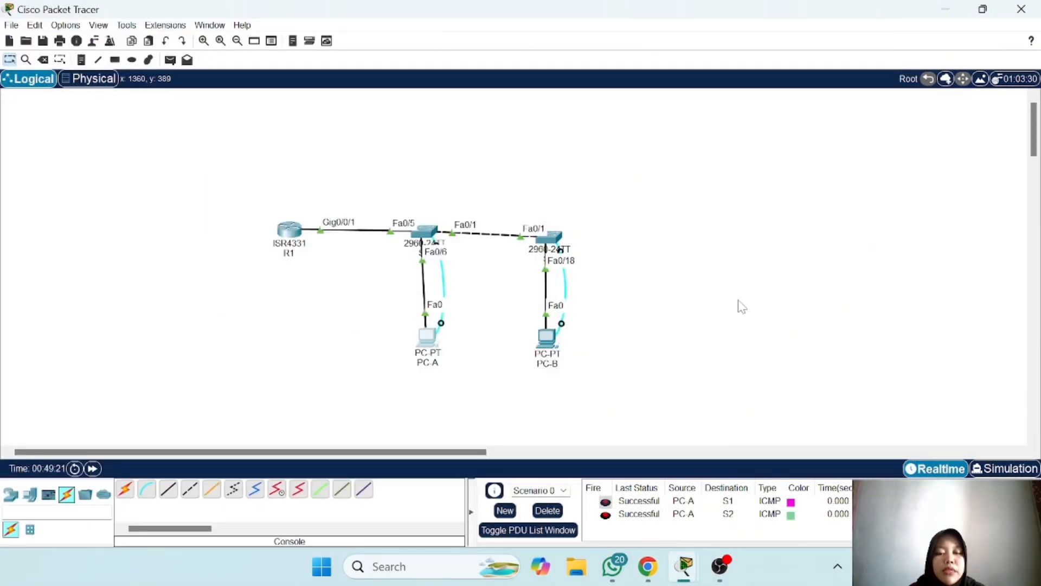